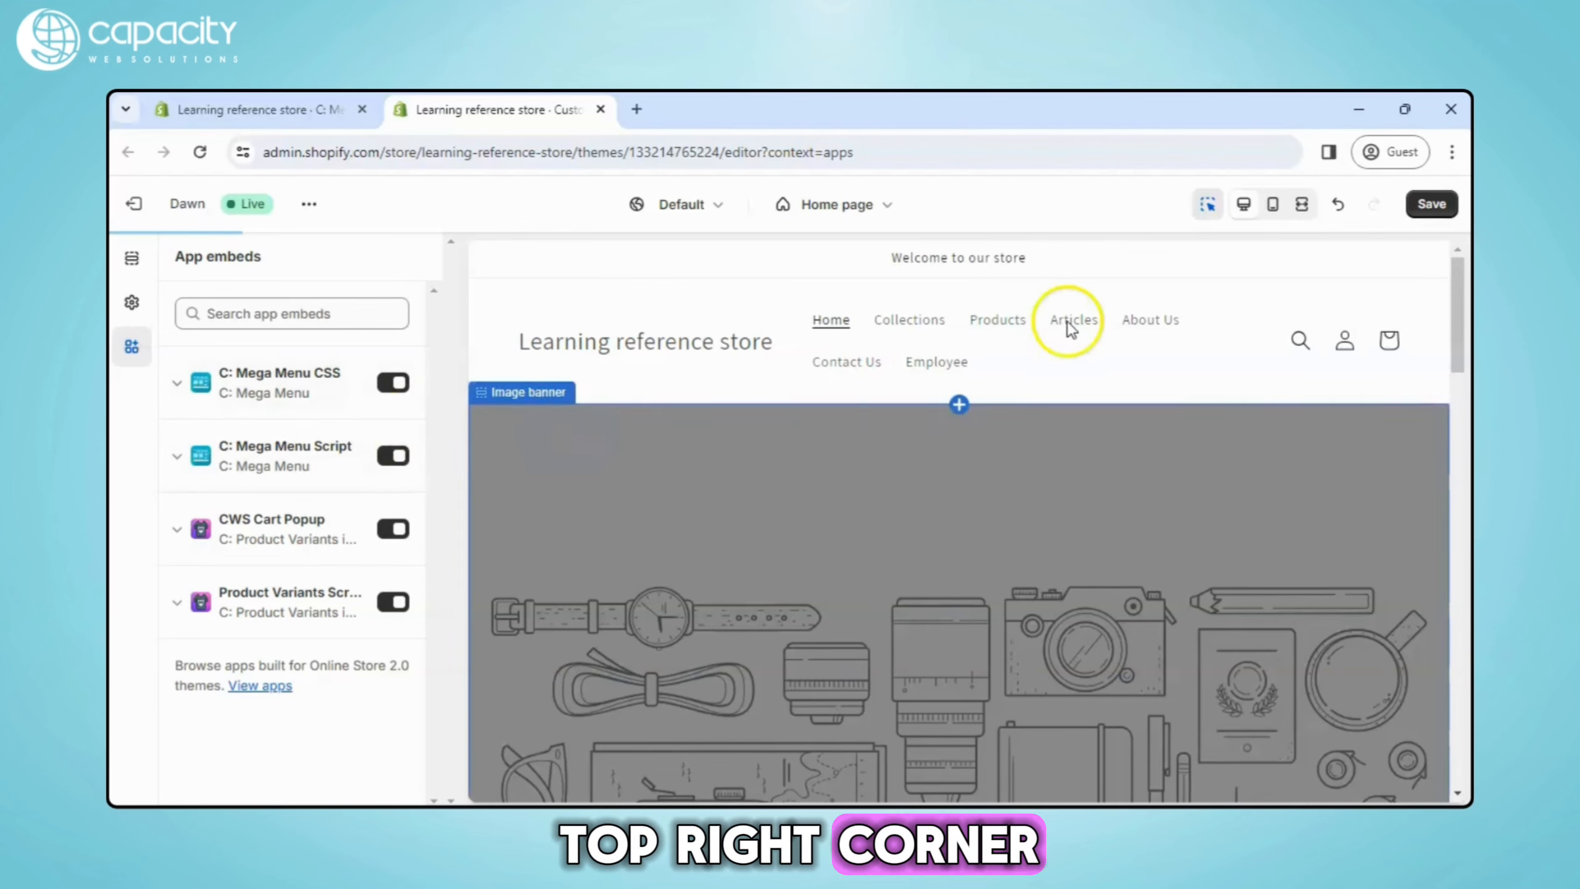
Save the theme's app embed settings and open the documentation from the C: Mega Menu app page as the last tab
left_click(1451, 208)
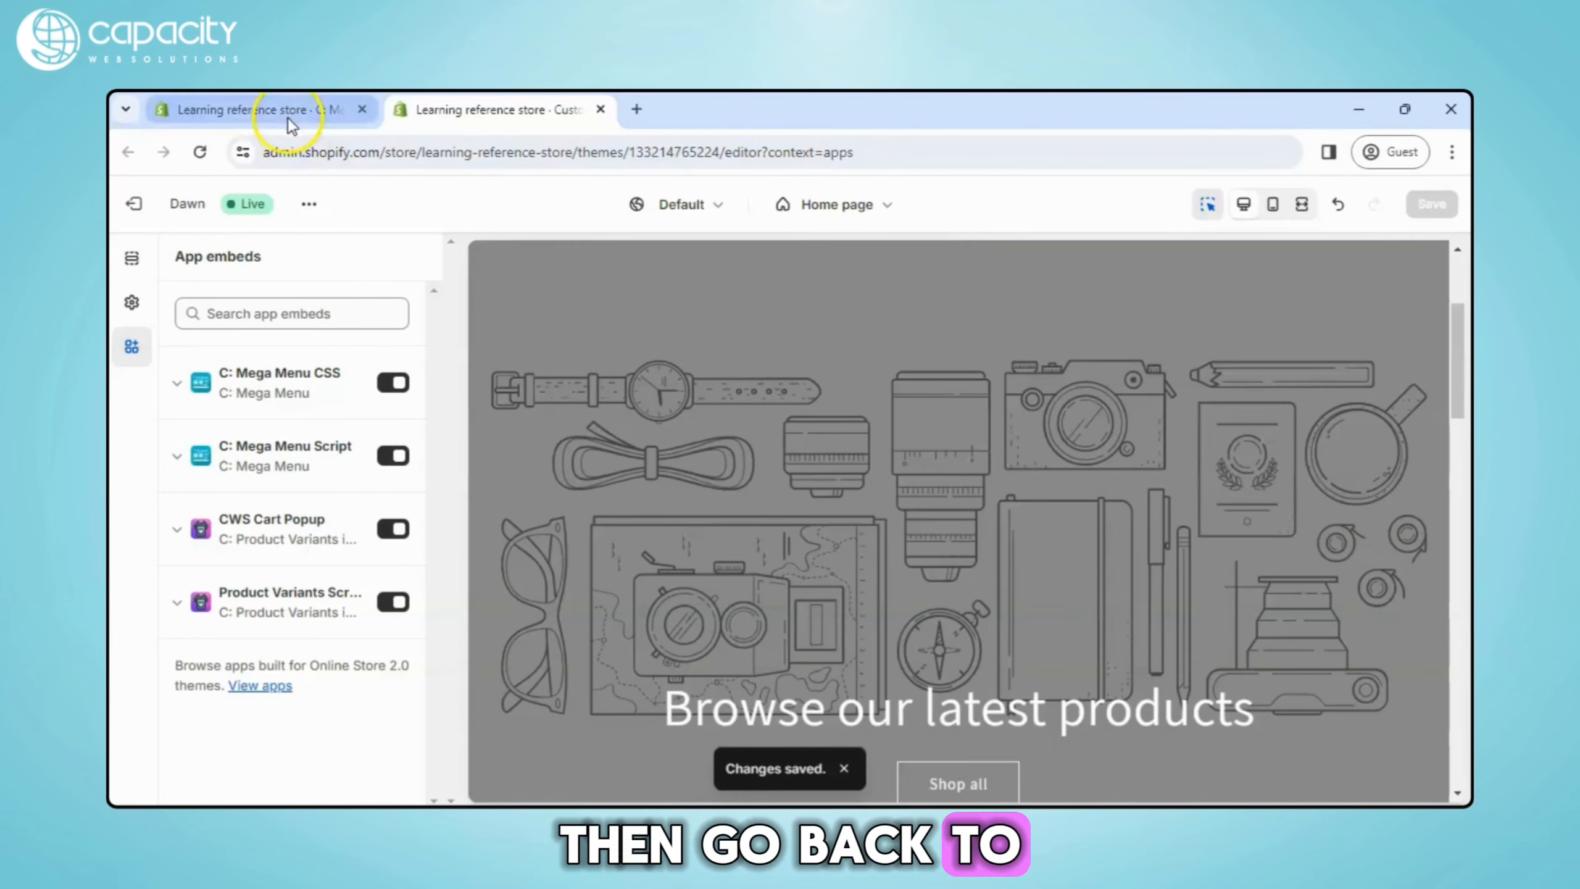
left_click(287, 115)
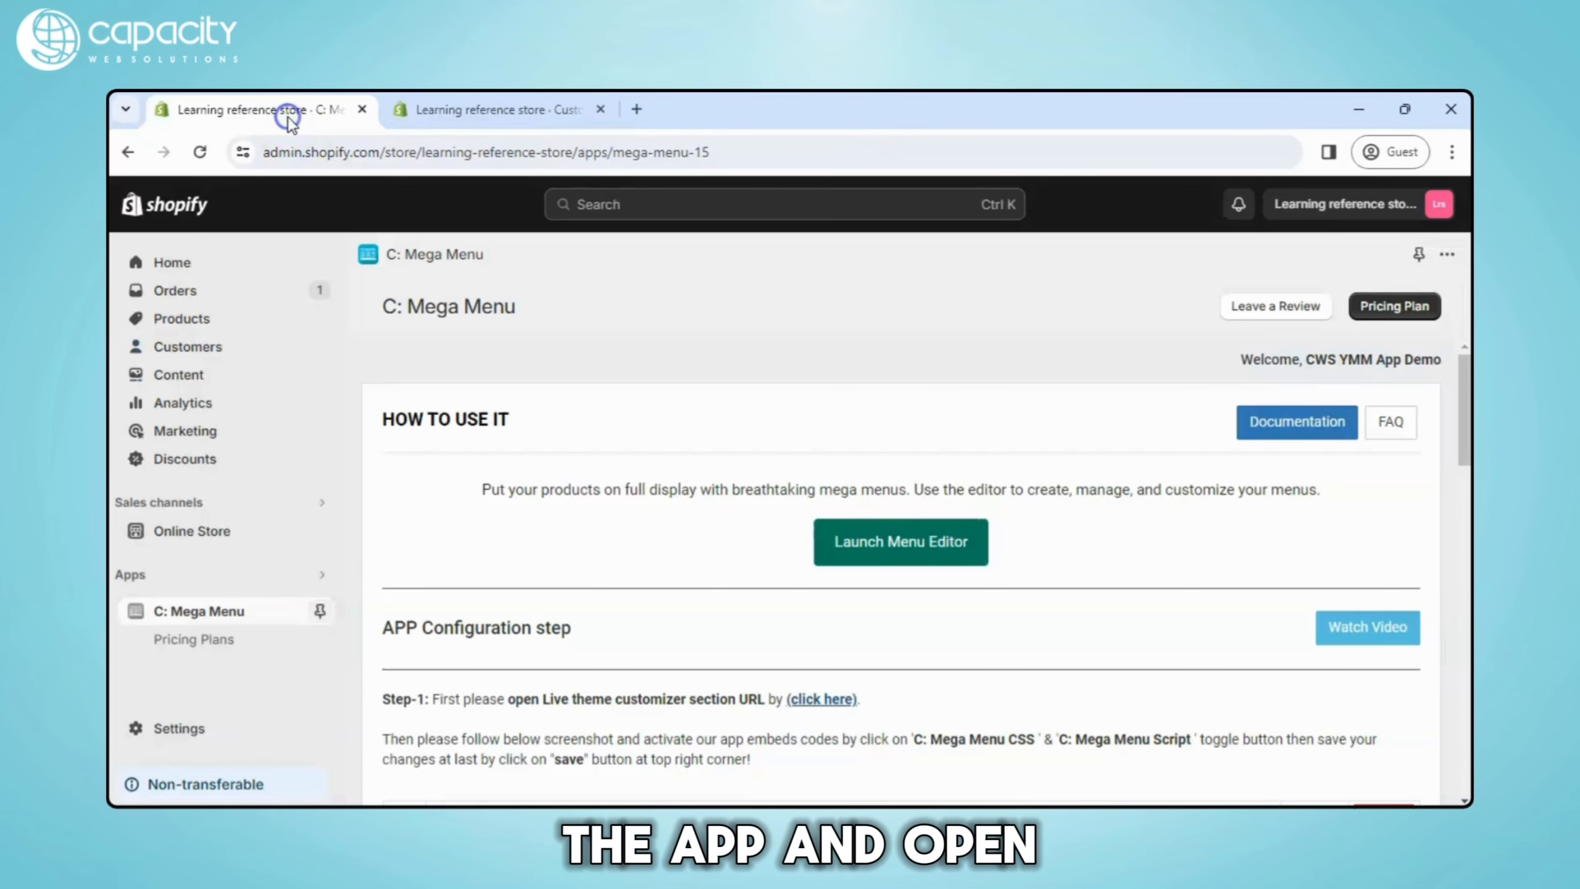
left_click(1272, 418)
left_click_drag(521, 118, 837, 99)
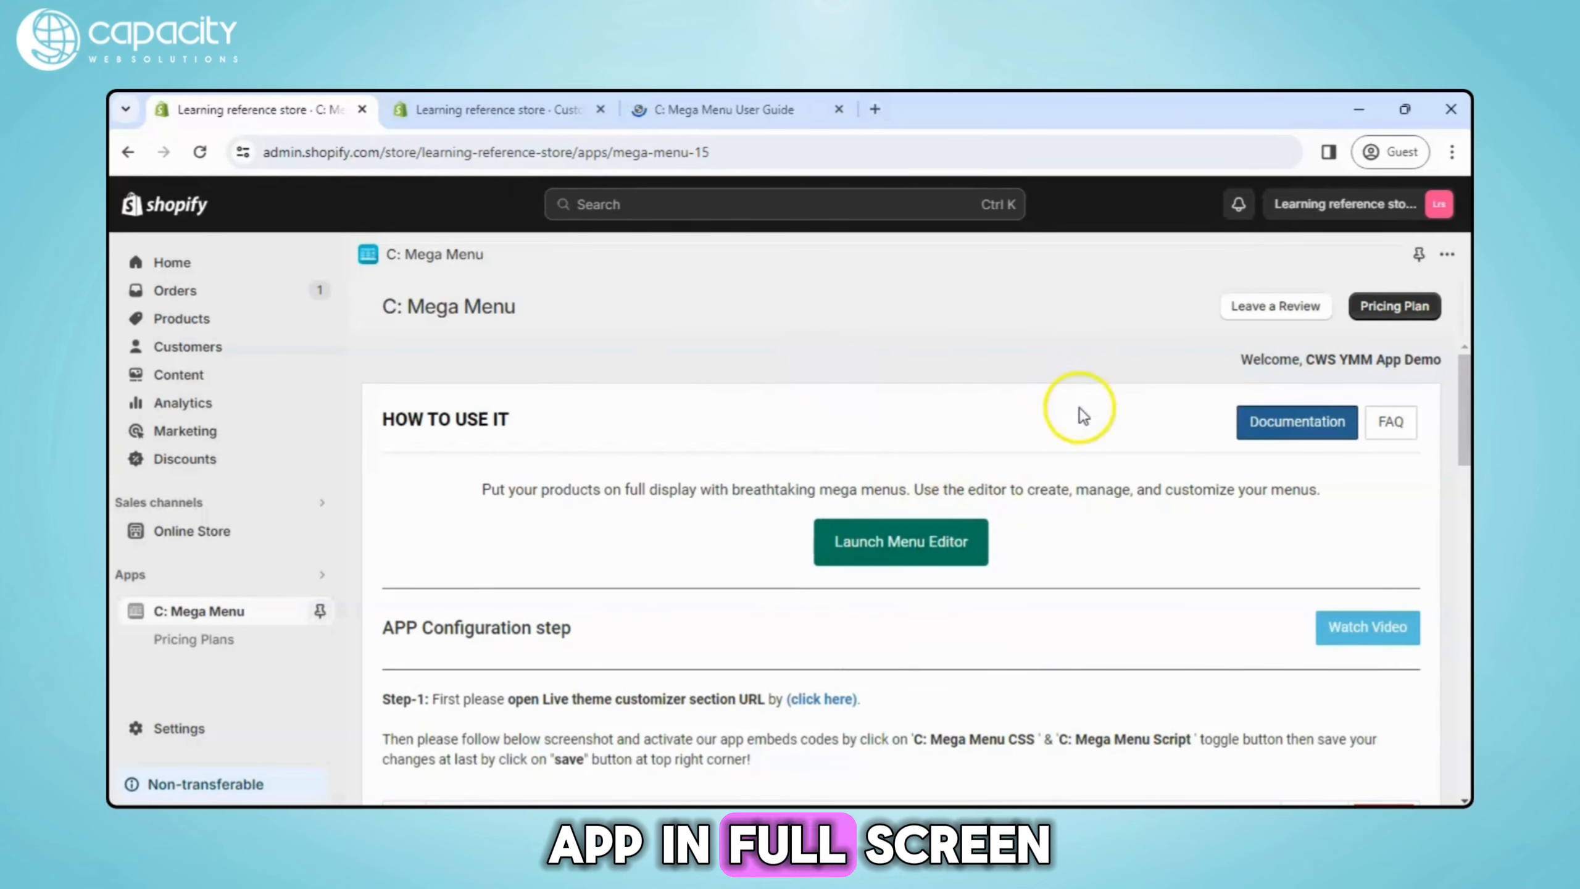
Launch the app's menu editor and start a new menu item with the name Menu
left_click(913, 549)
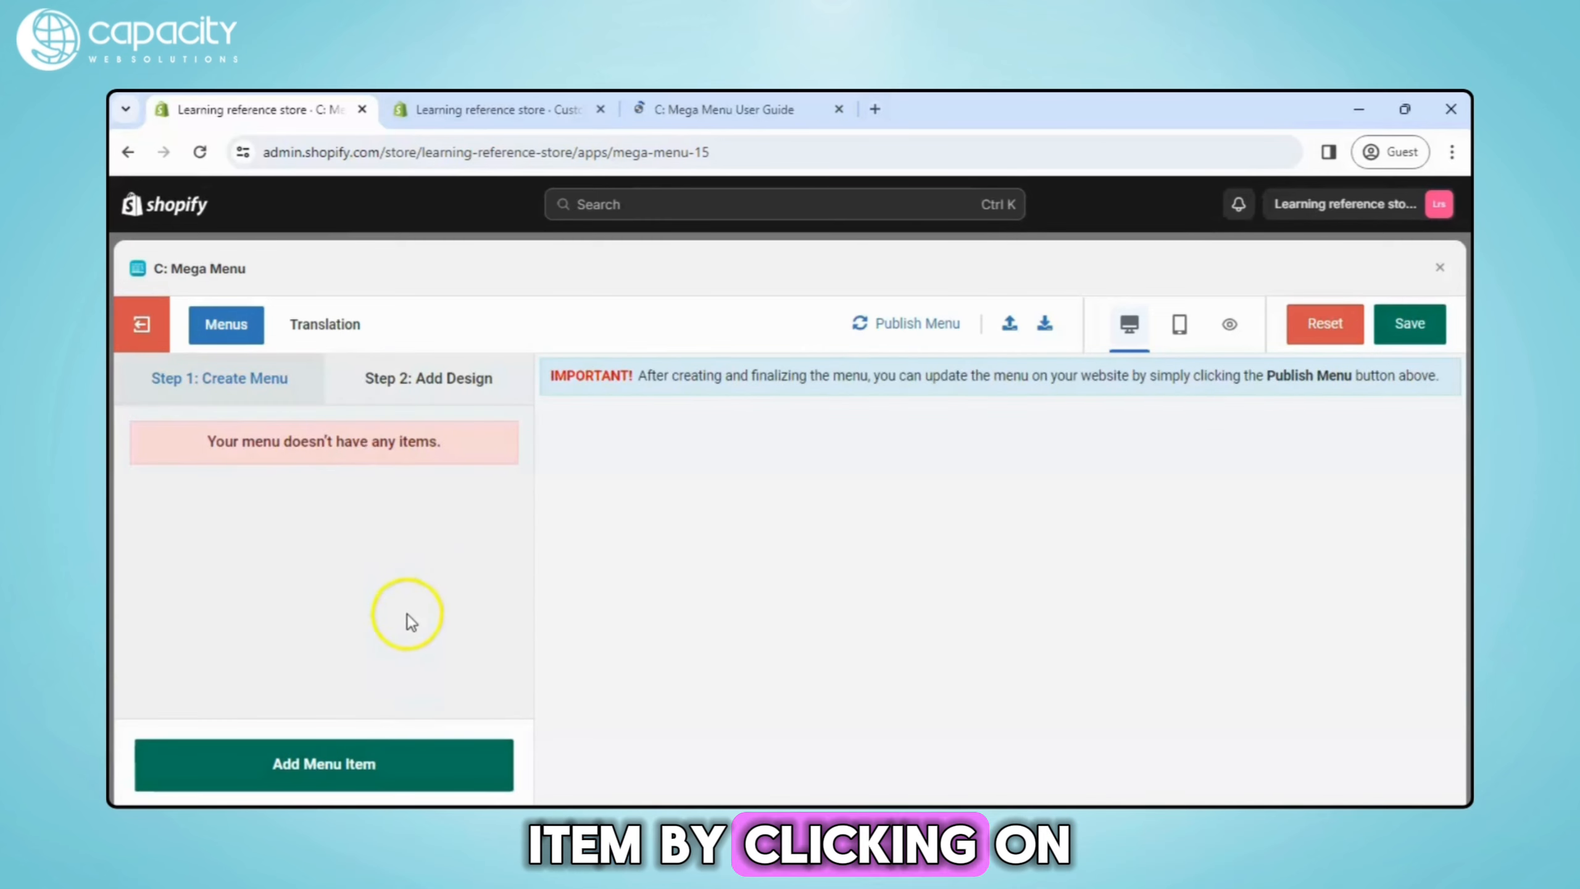
left_click(361, 769)
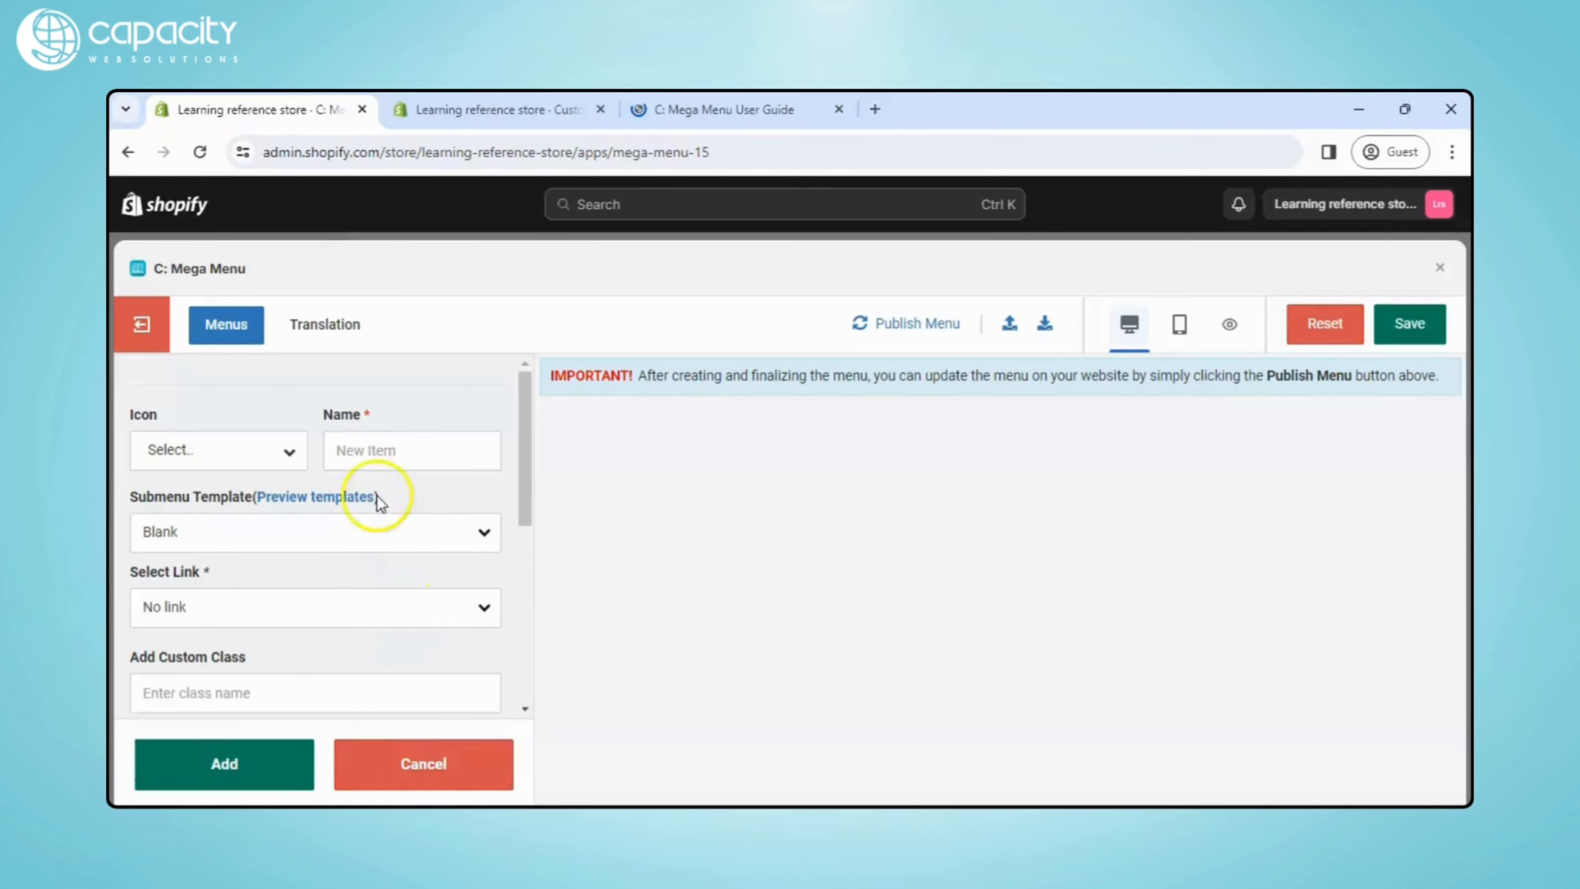
type("Me")
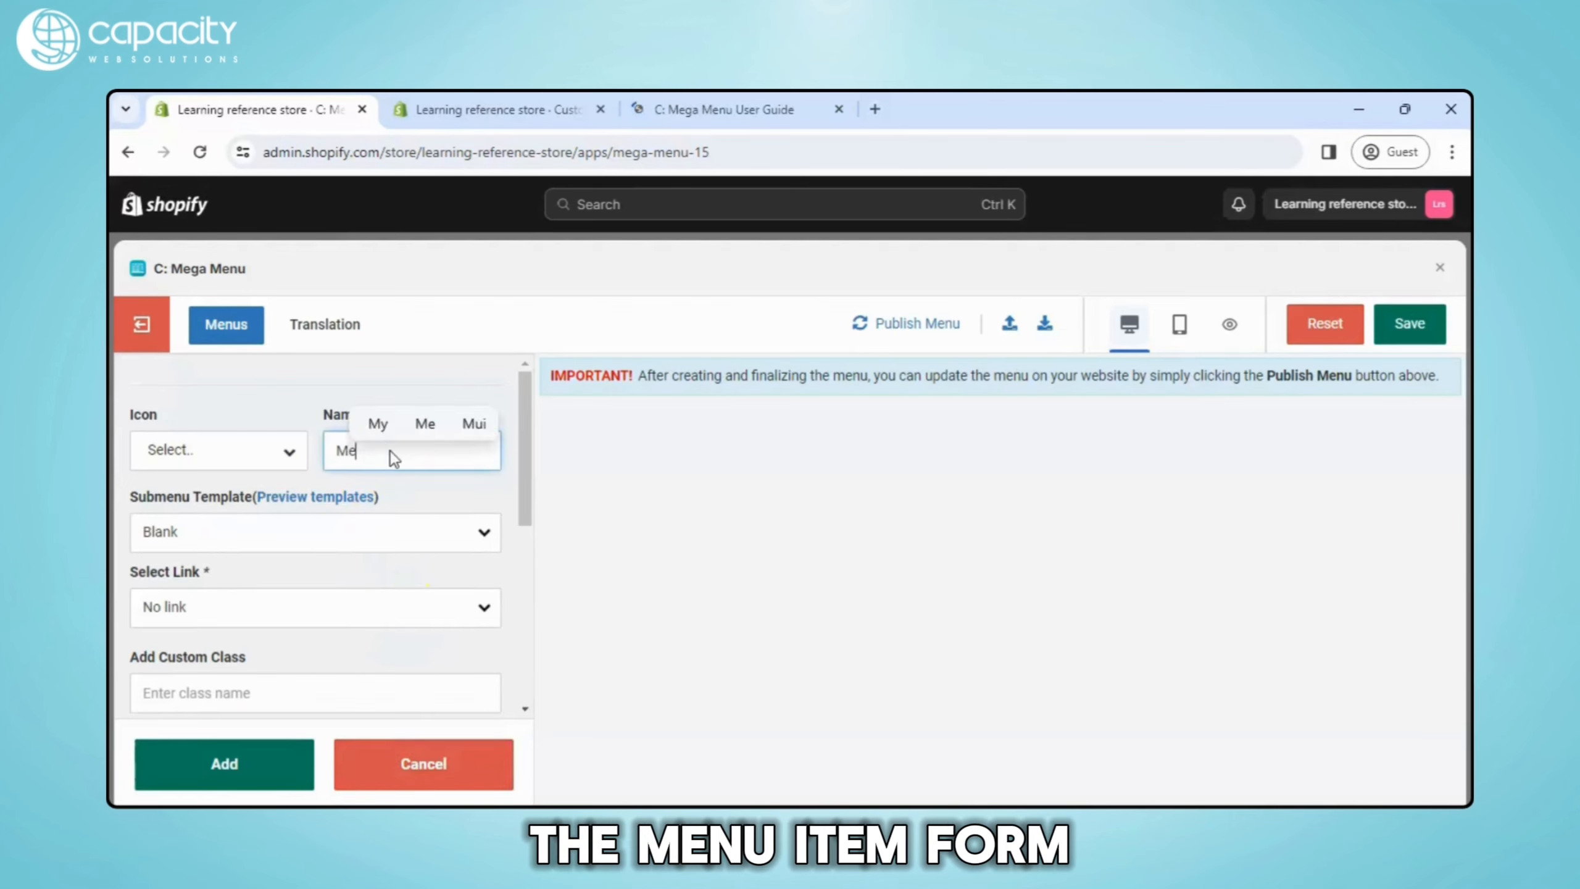
type("nu")
left_click(455, 496)
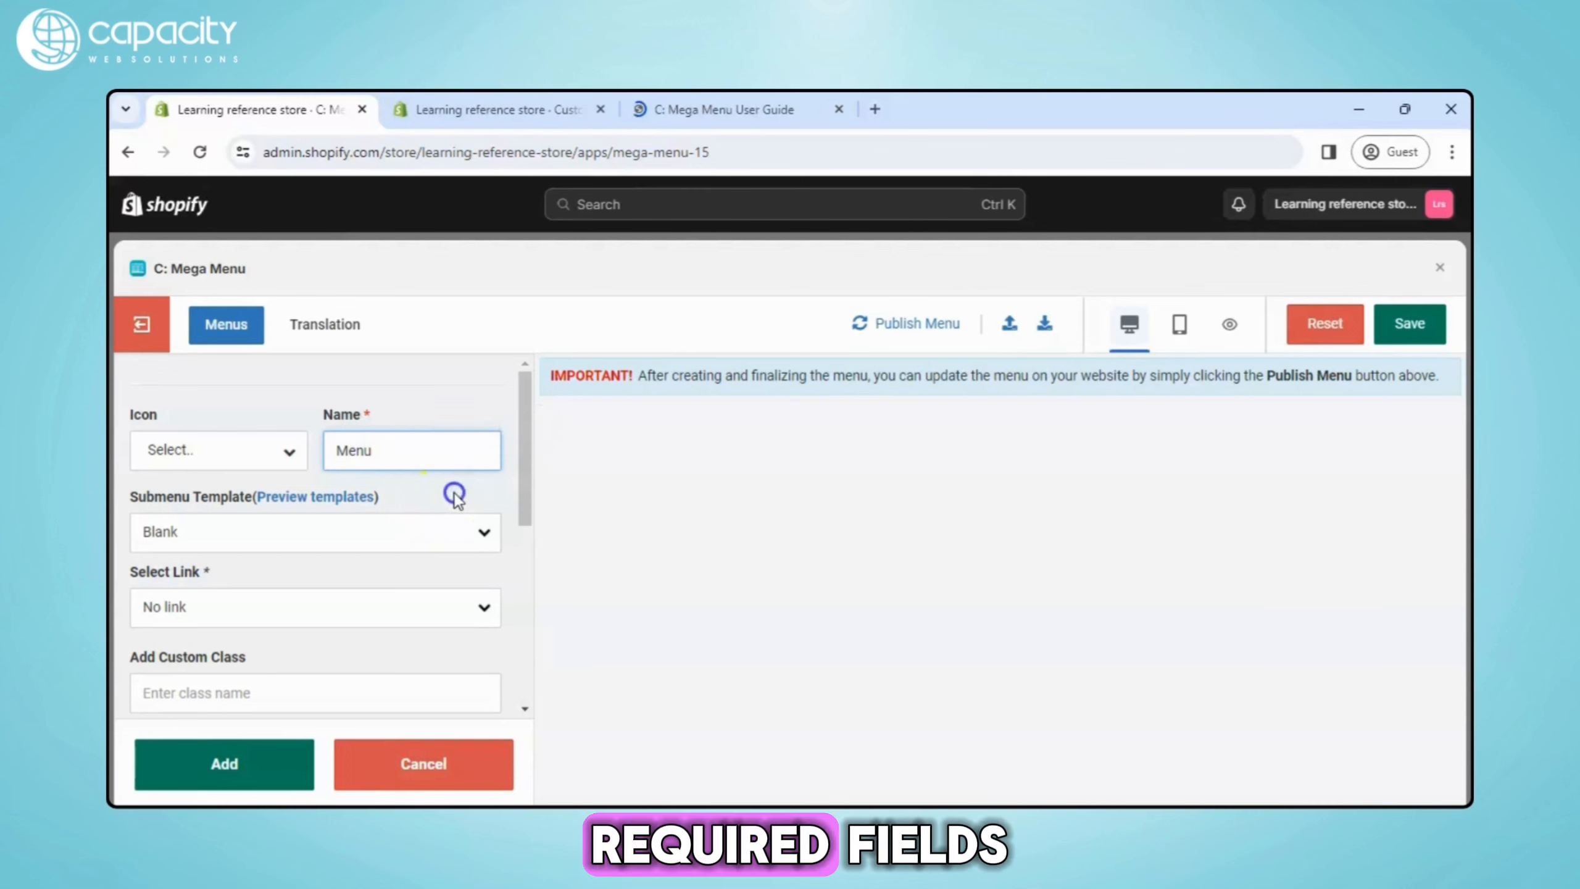
Set the new menu item's submenu template to Tab 1
left_click(373, 452)
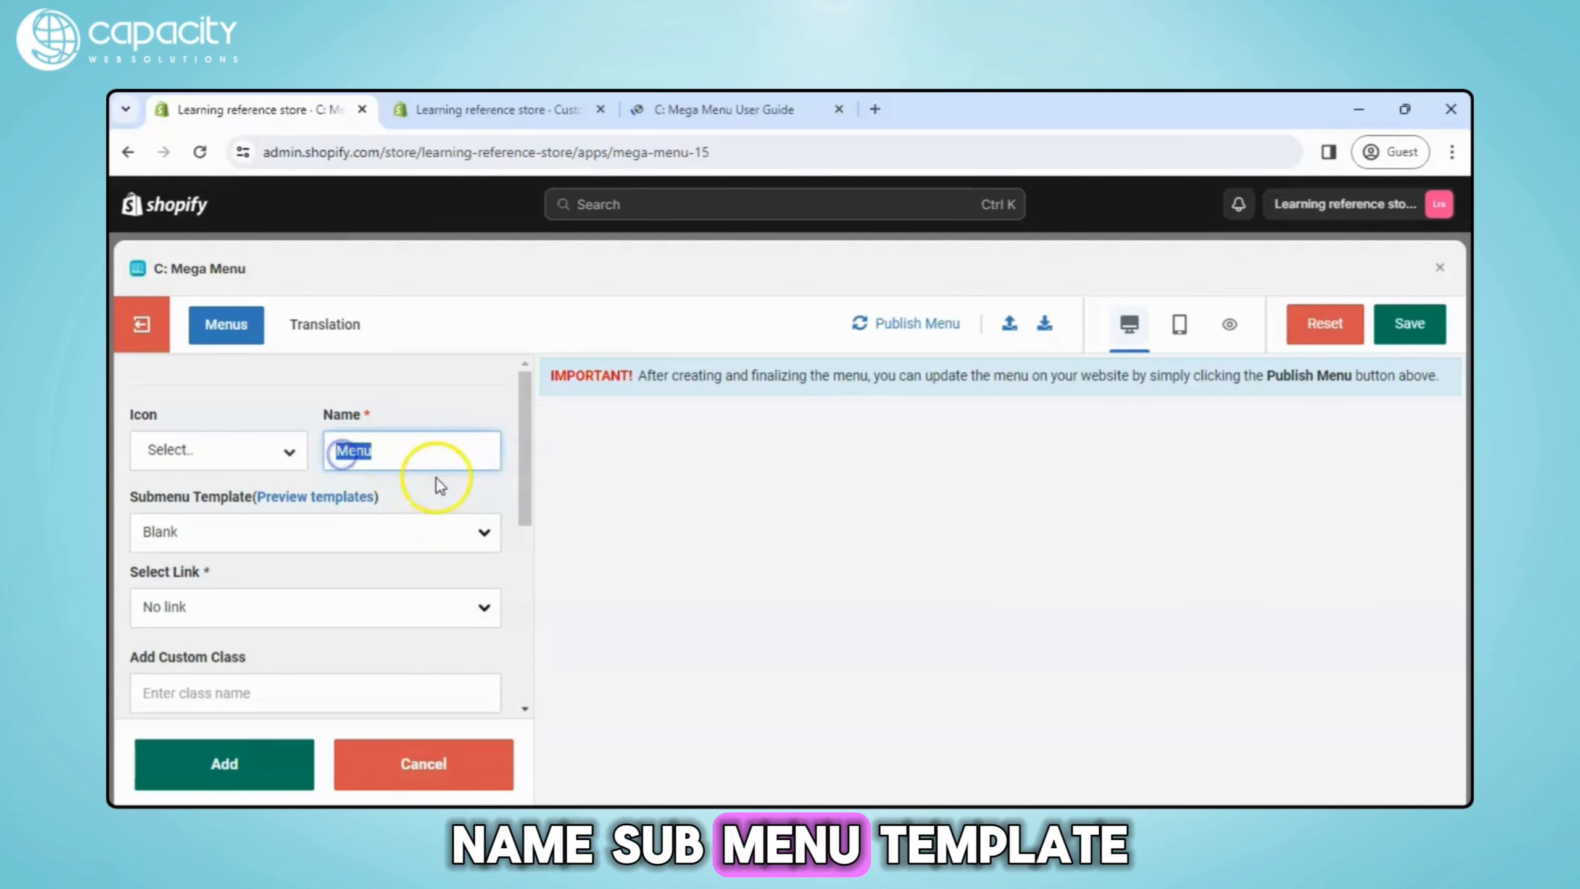
left_click(430, 494)
left_click(295, 526)
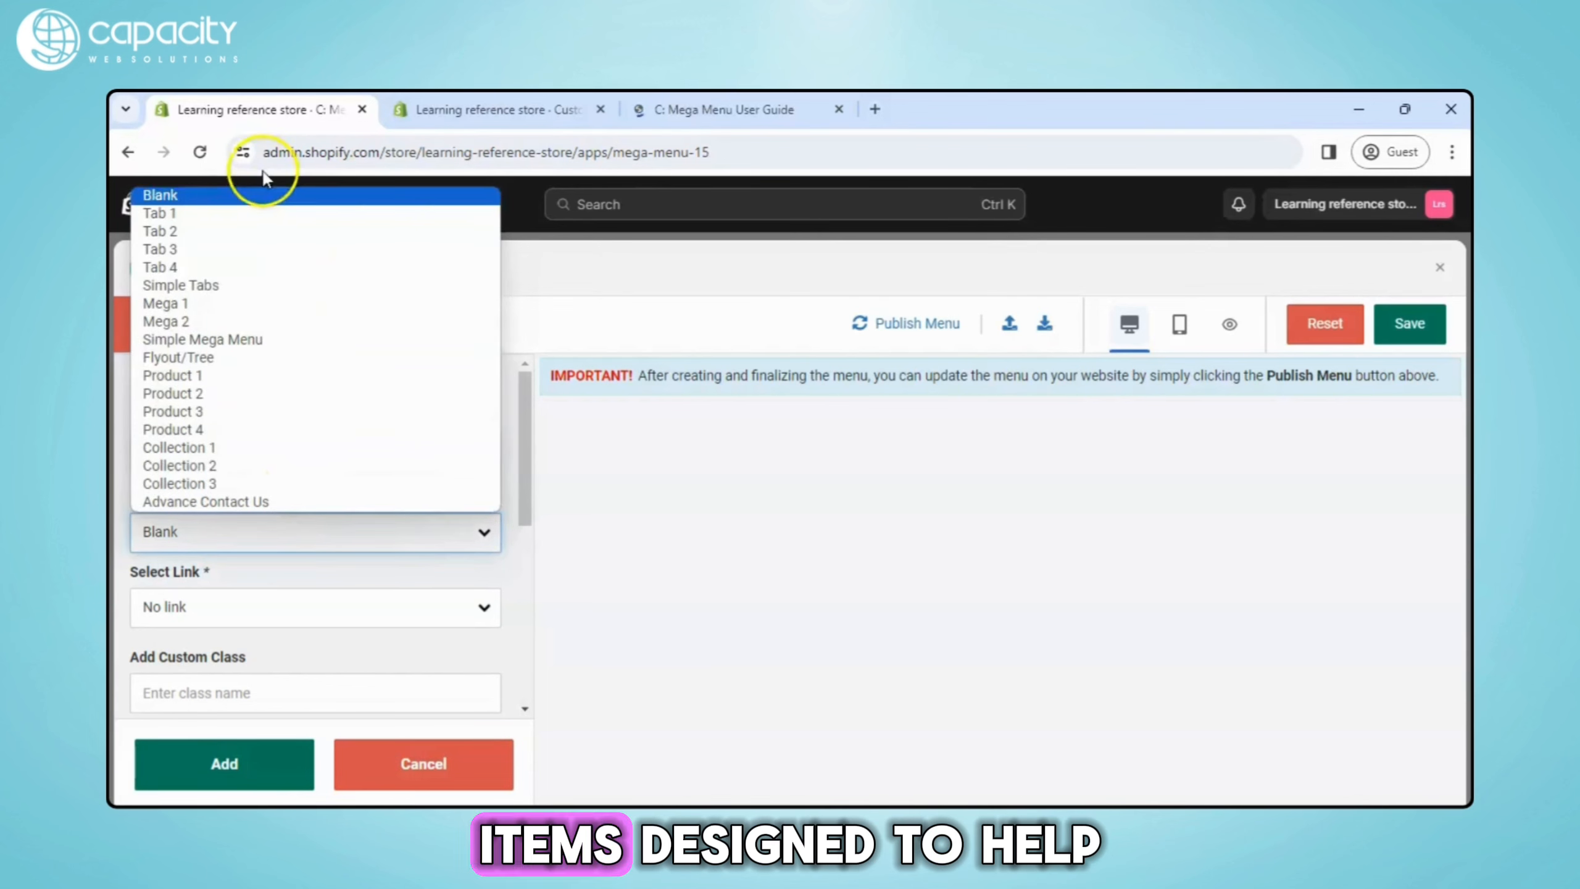
left_click(263, 216)
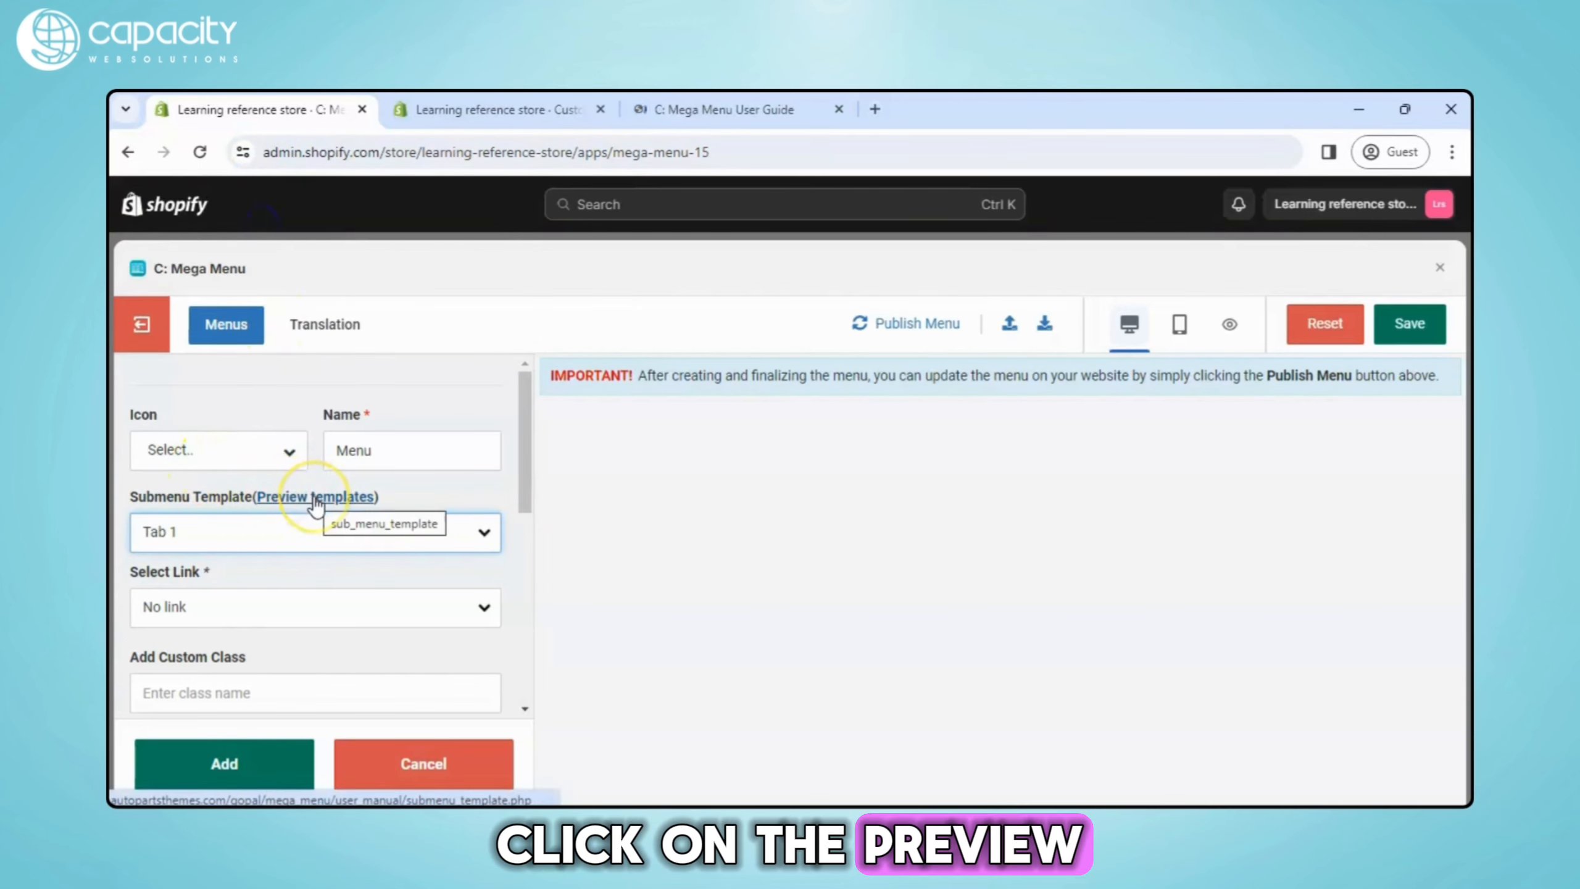
Open the submenu template previews and examine the Blank and Tab 1 layouts
left_click(315, 499)
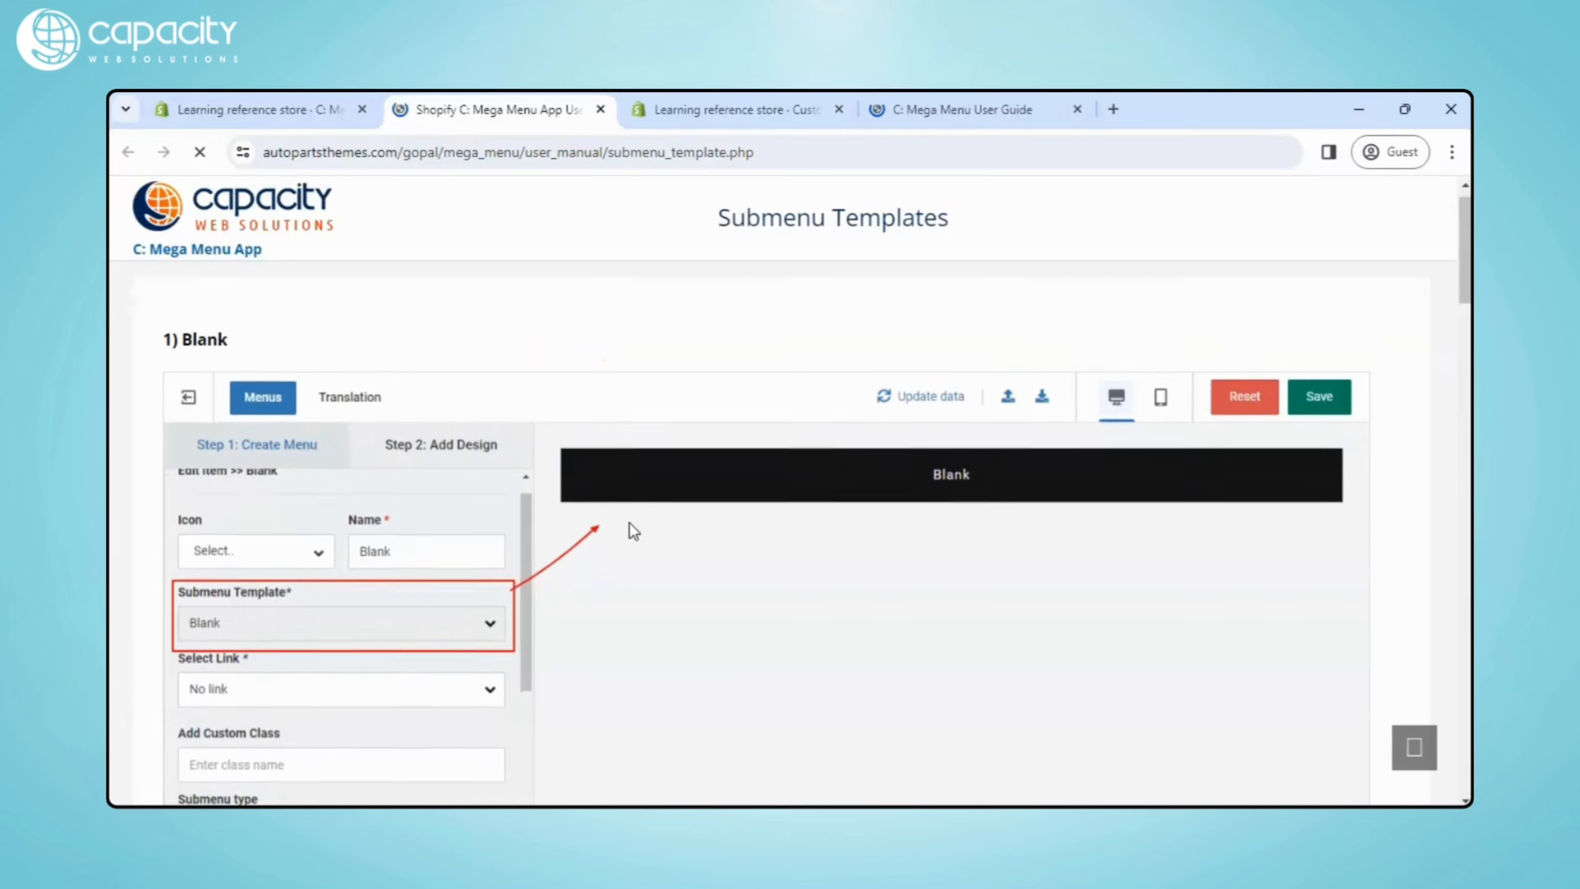
scroll(630, 525, "down", 1)
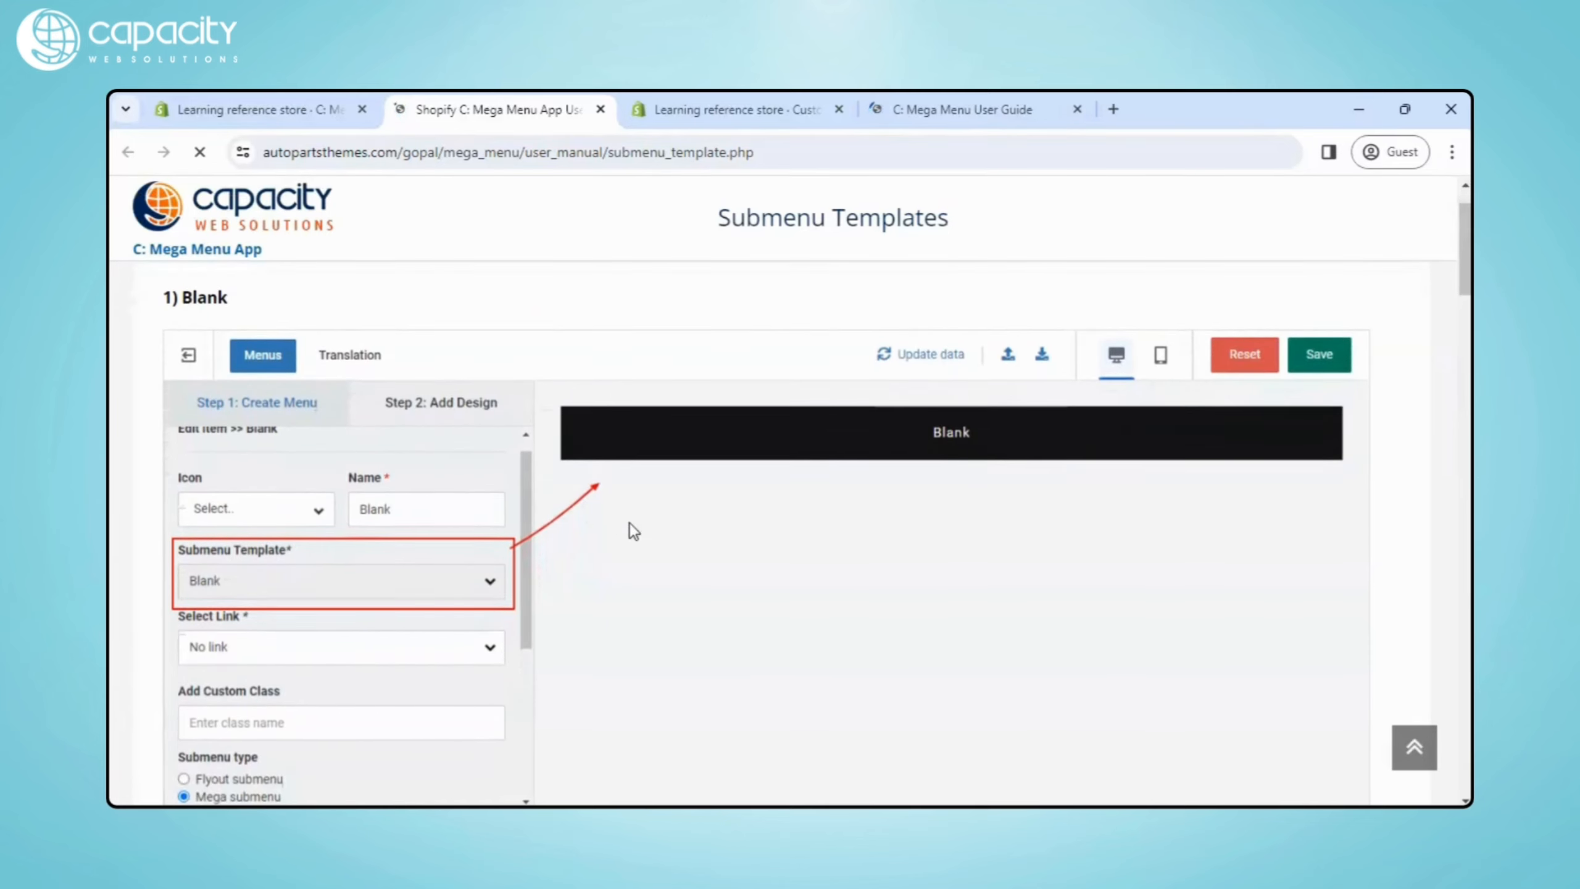
scroll(630, 522, "down", 3)
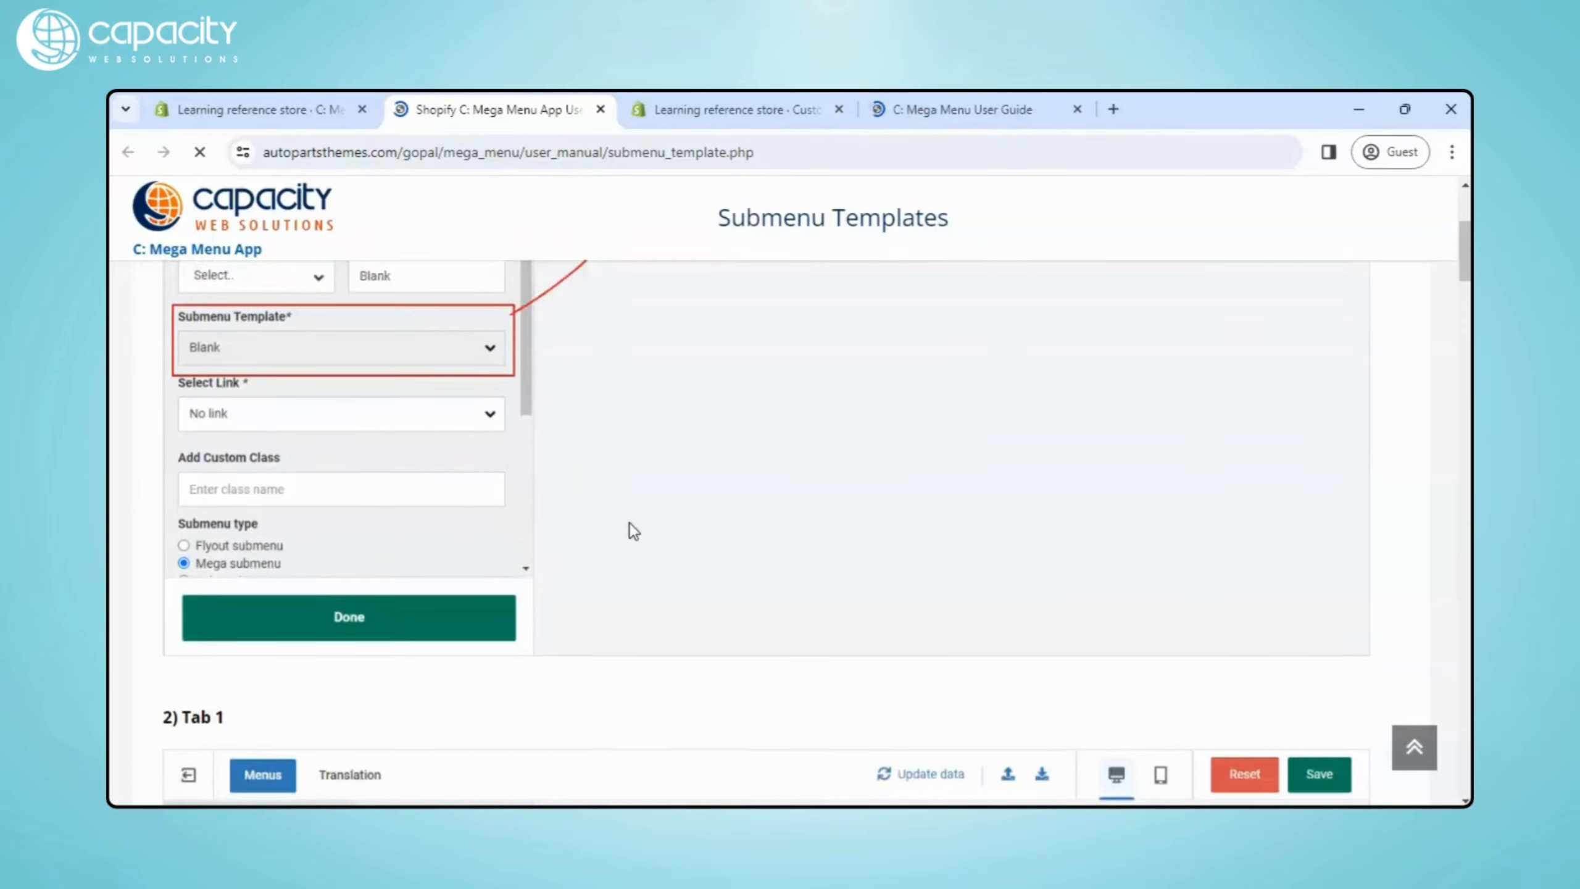
scroll(629, 523, "down", 6)
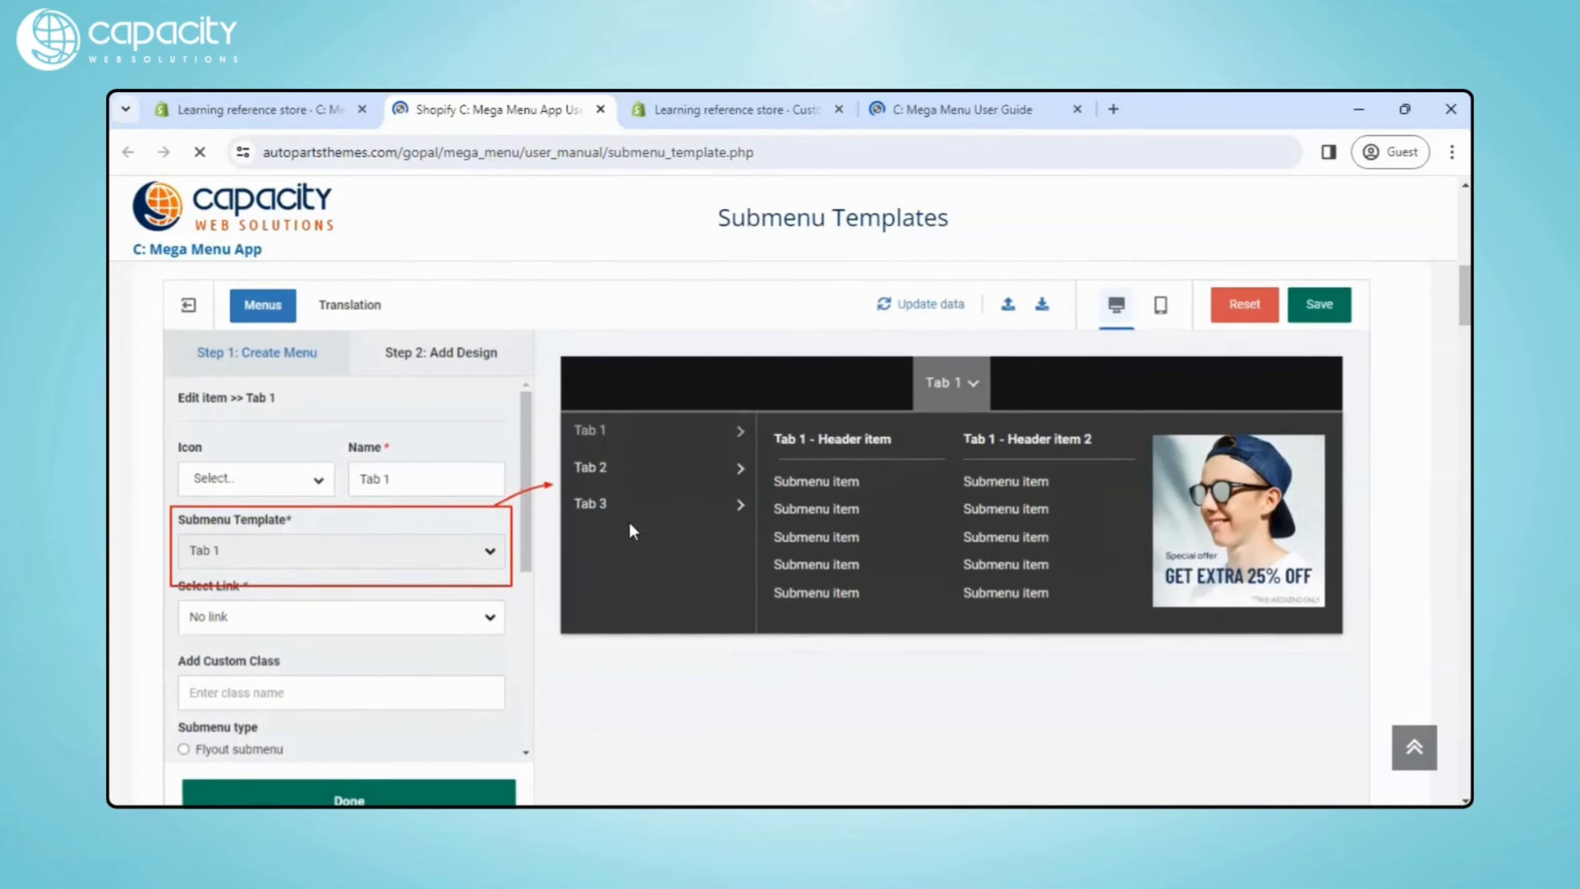
left_click(402, 543)
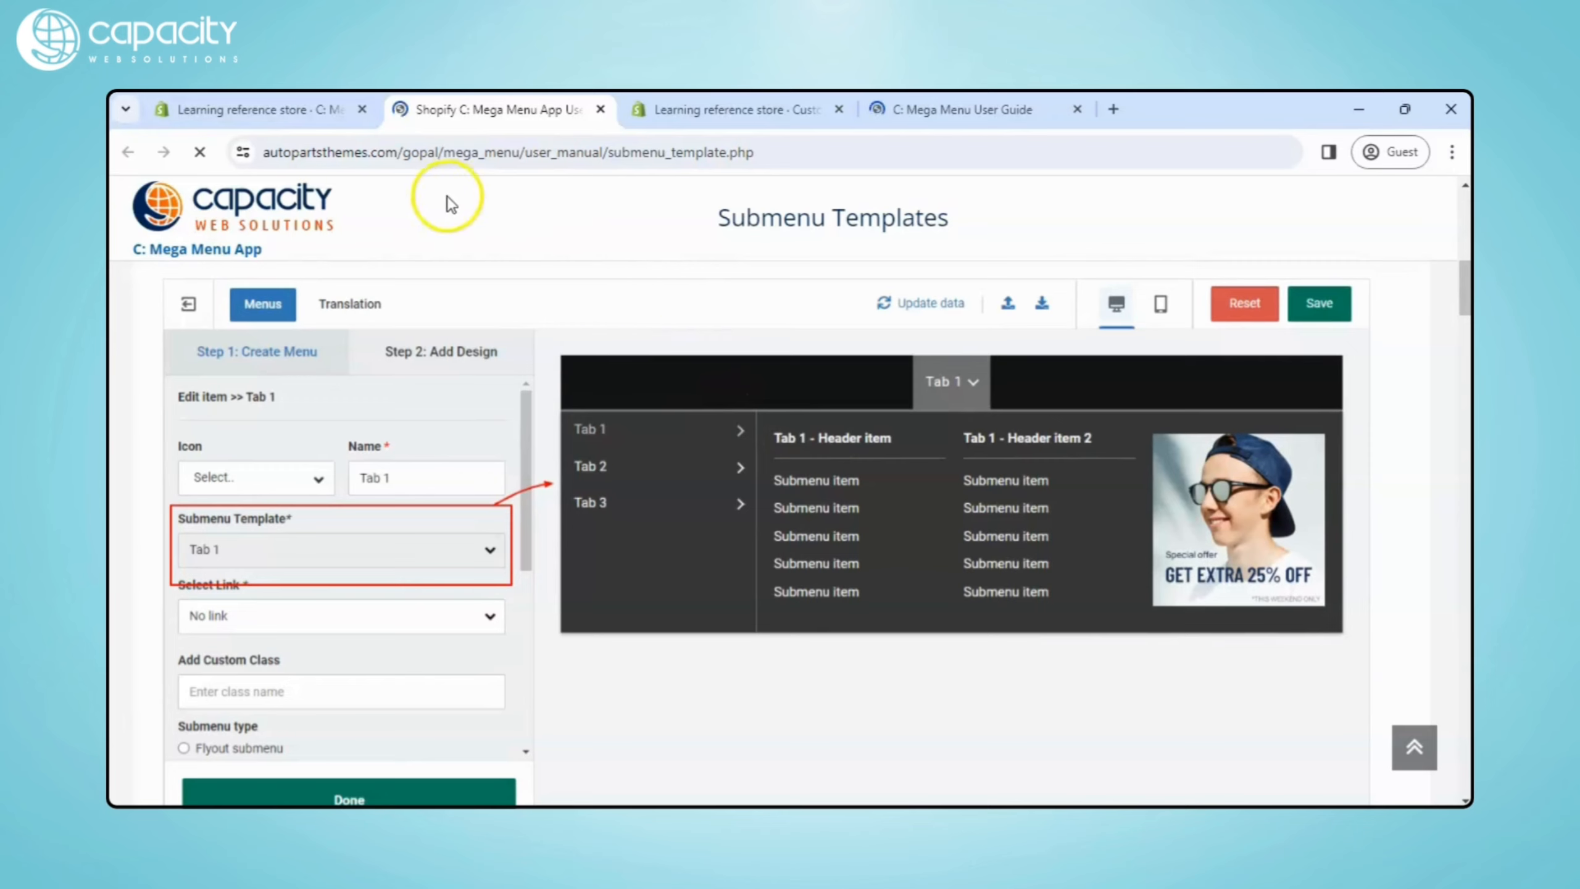
Return to the menu item form and check the available link options, keeping No link selected
left_click(306, 114)
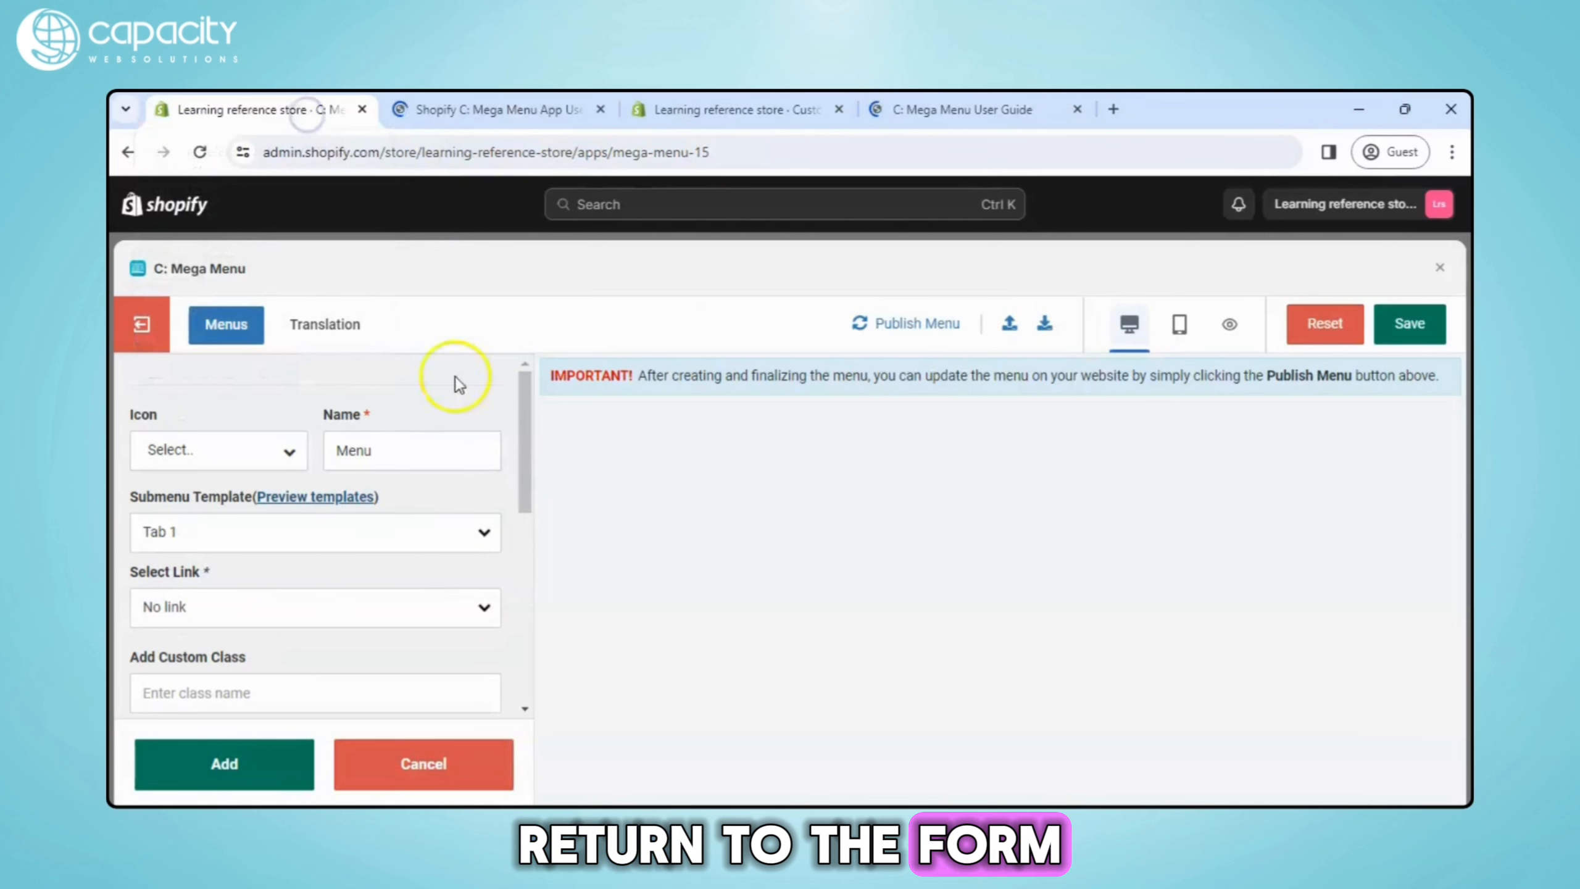
left_click(230, 549)
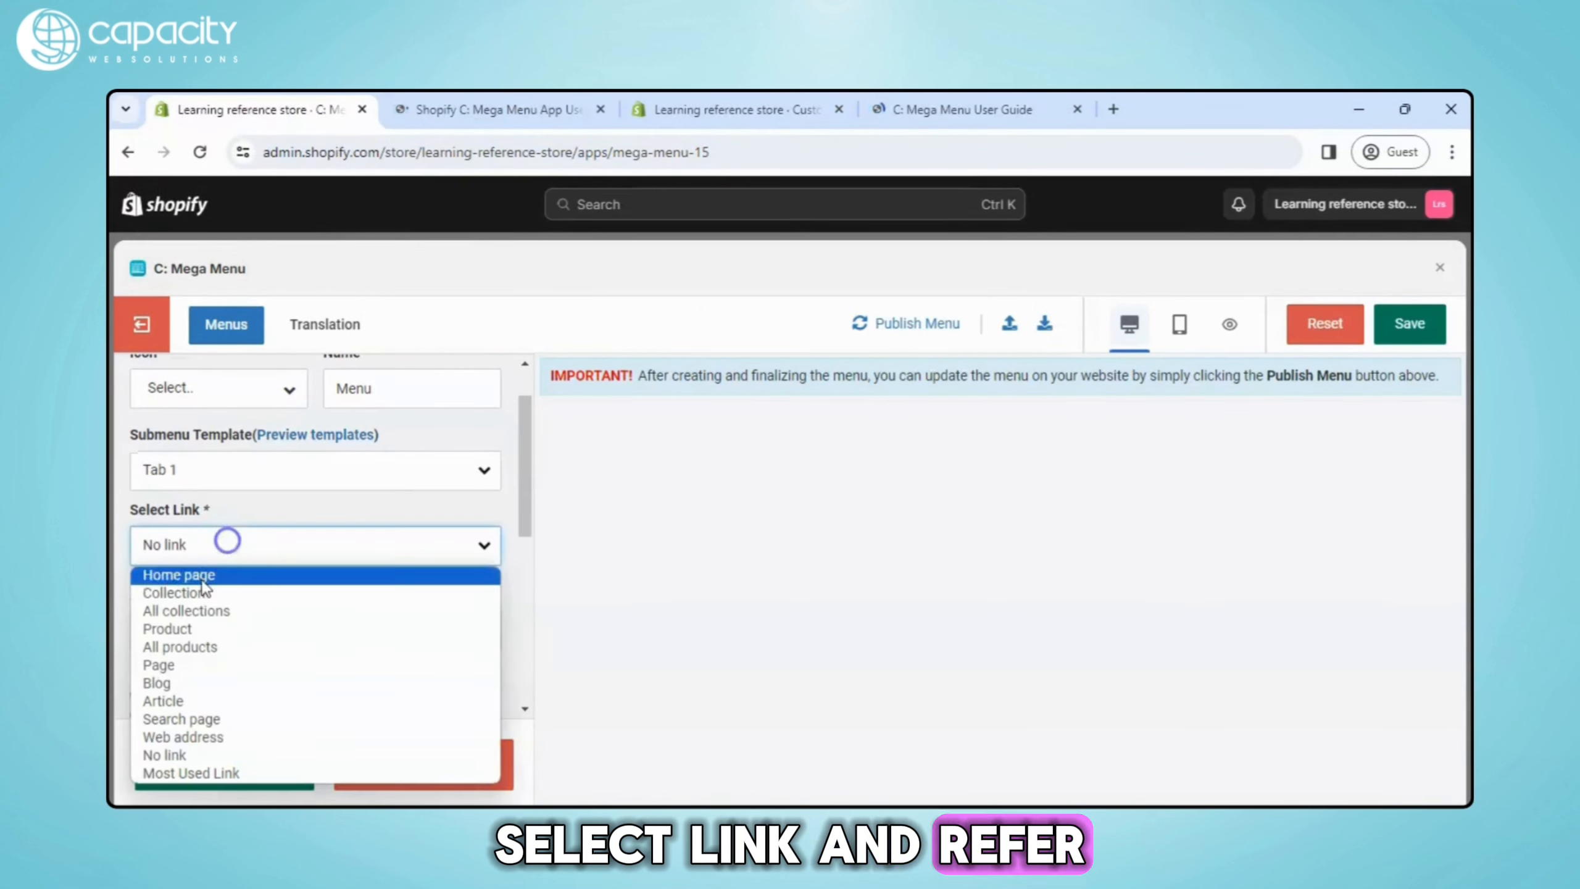
left_click(289, 548)
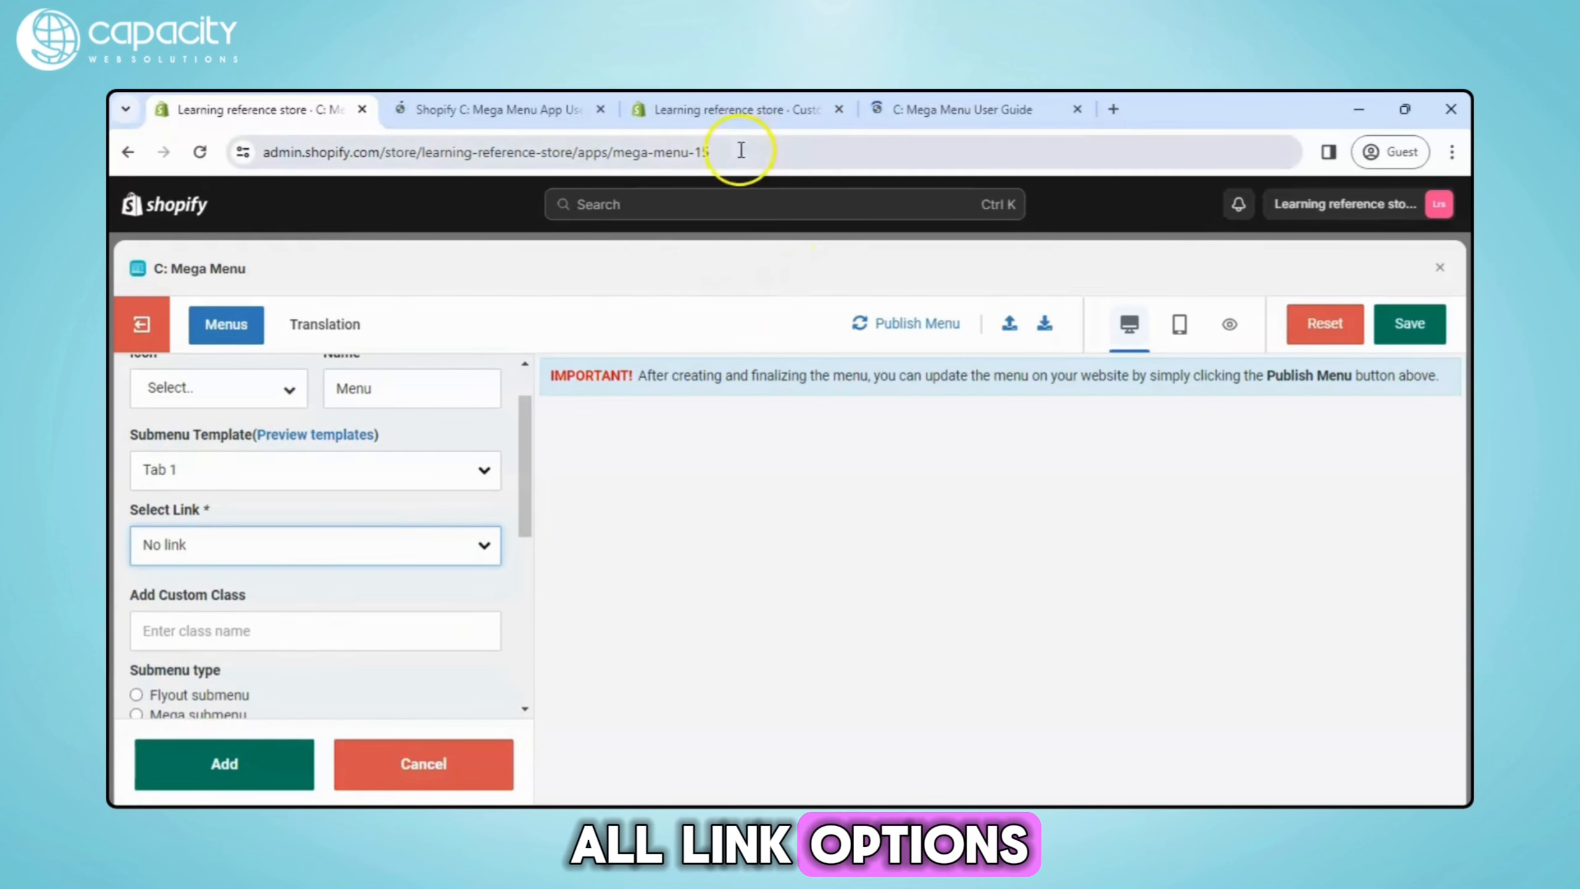
Read the Menu link section under Create Menu Item in the C: Mega Menu user guide
left_click(948, 105)
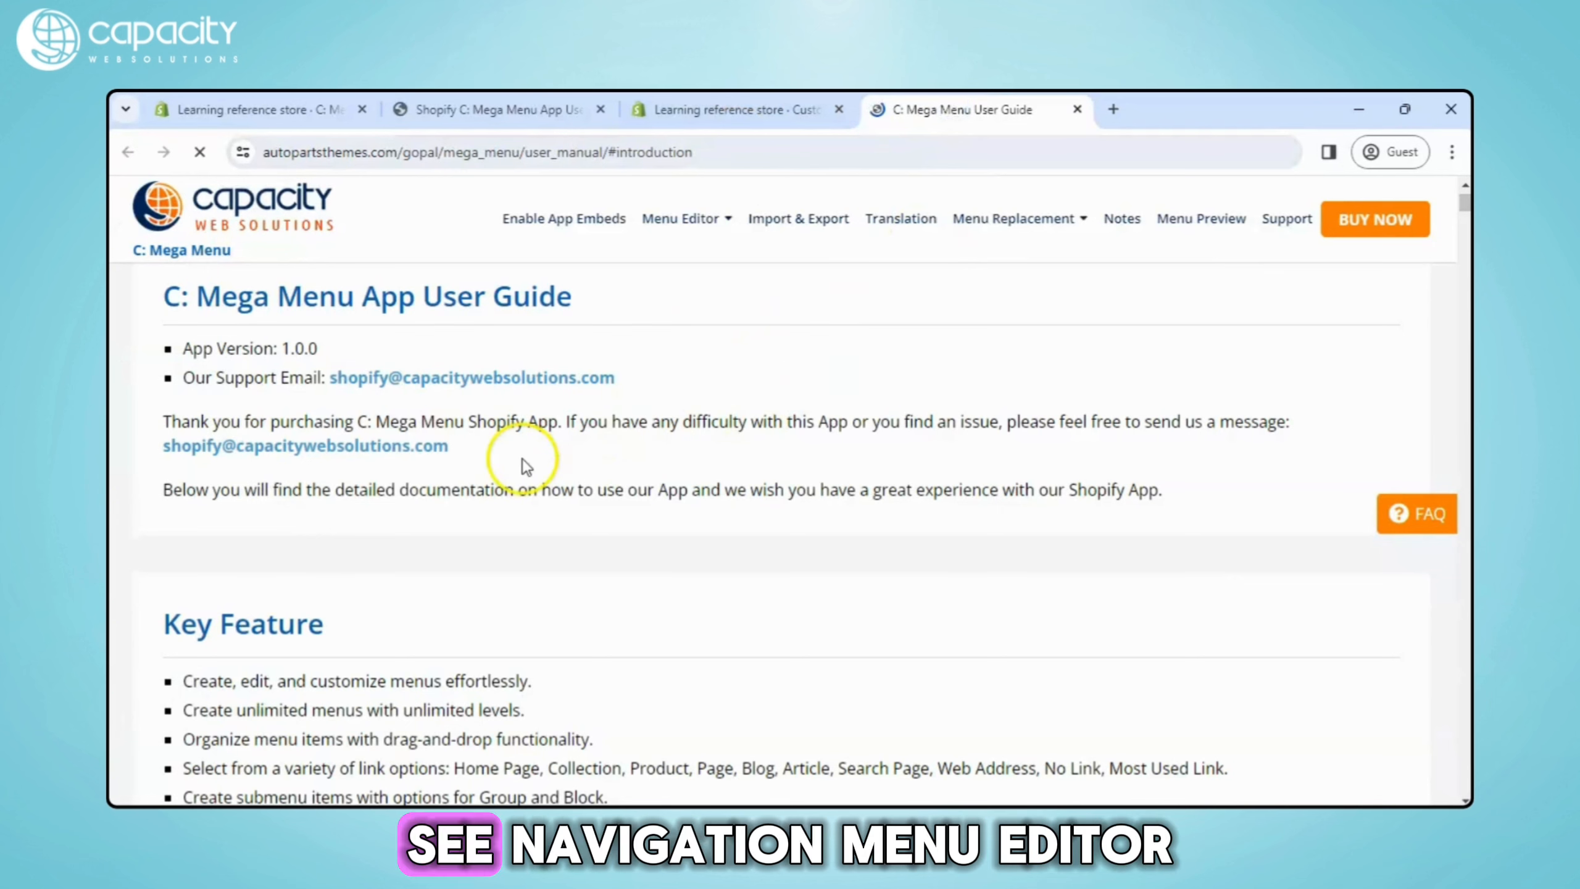
mouse_move(680, 214)
mouse_move(692, 281)
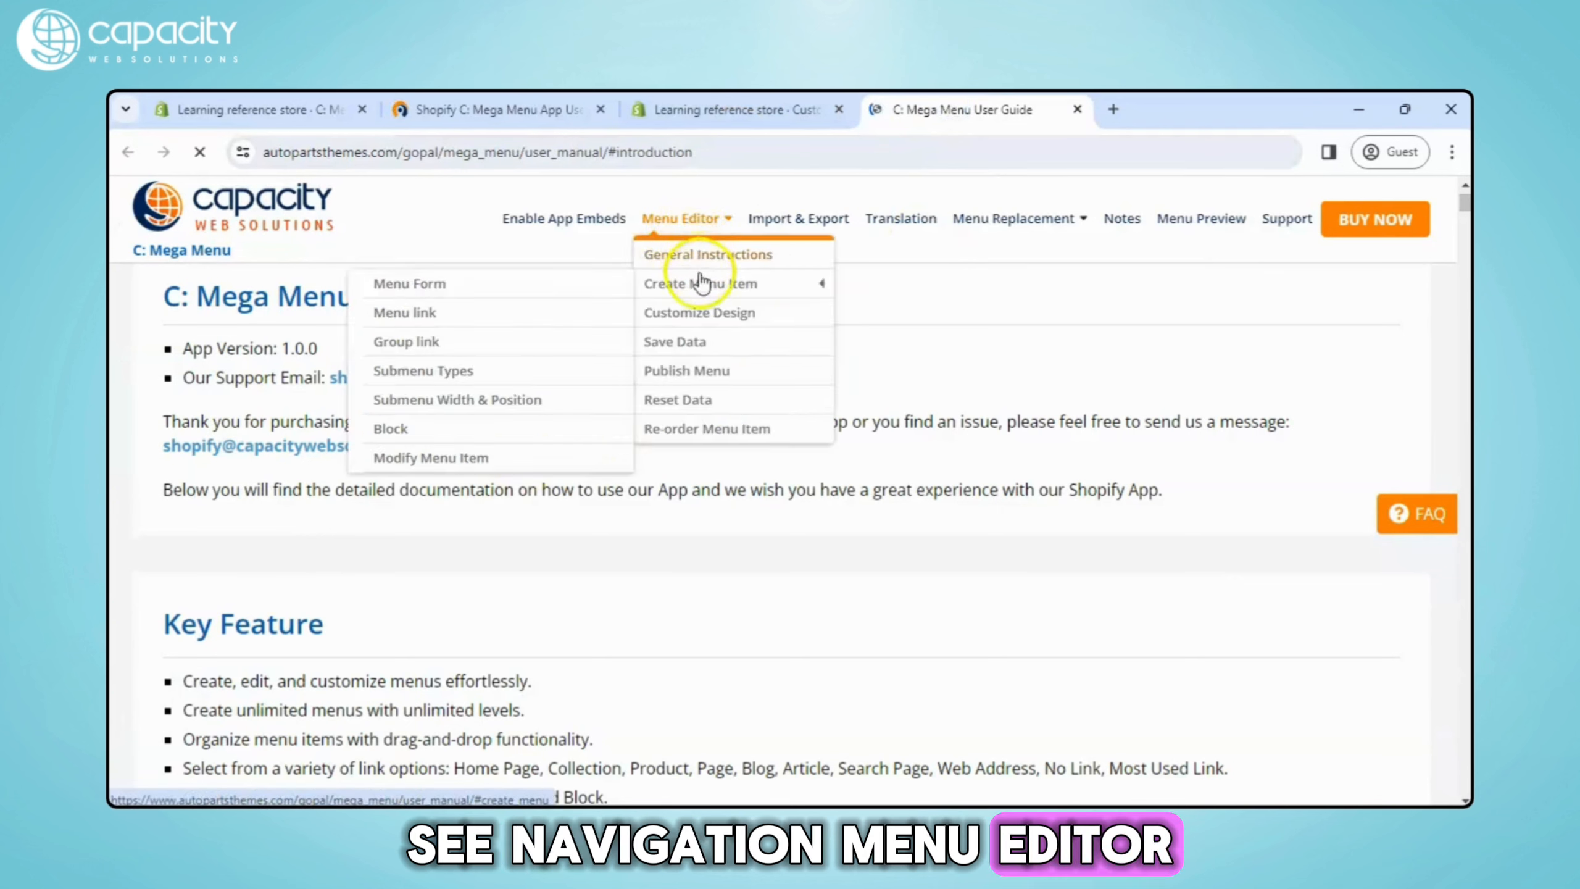
left_click(416, 316)
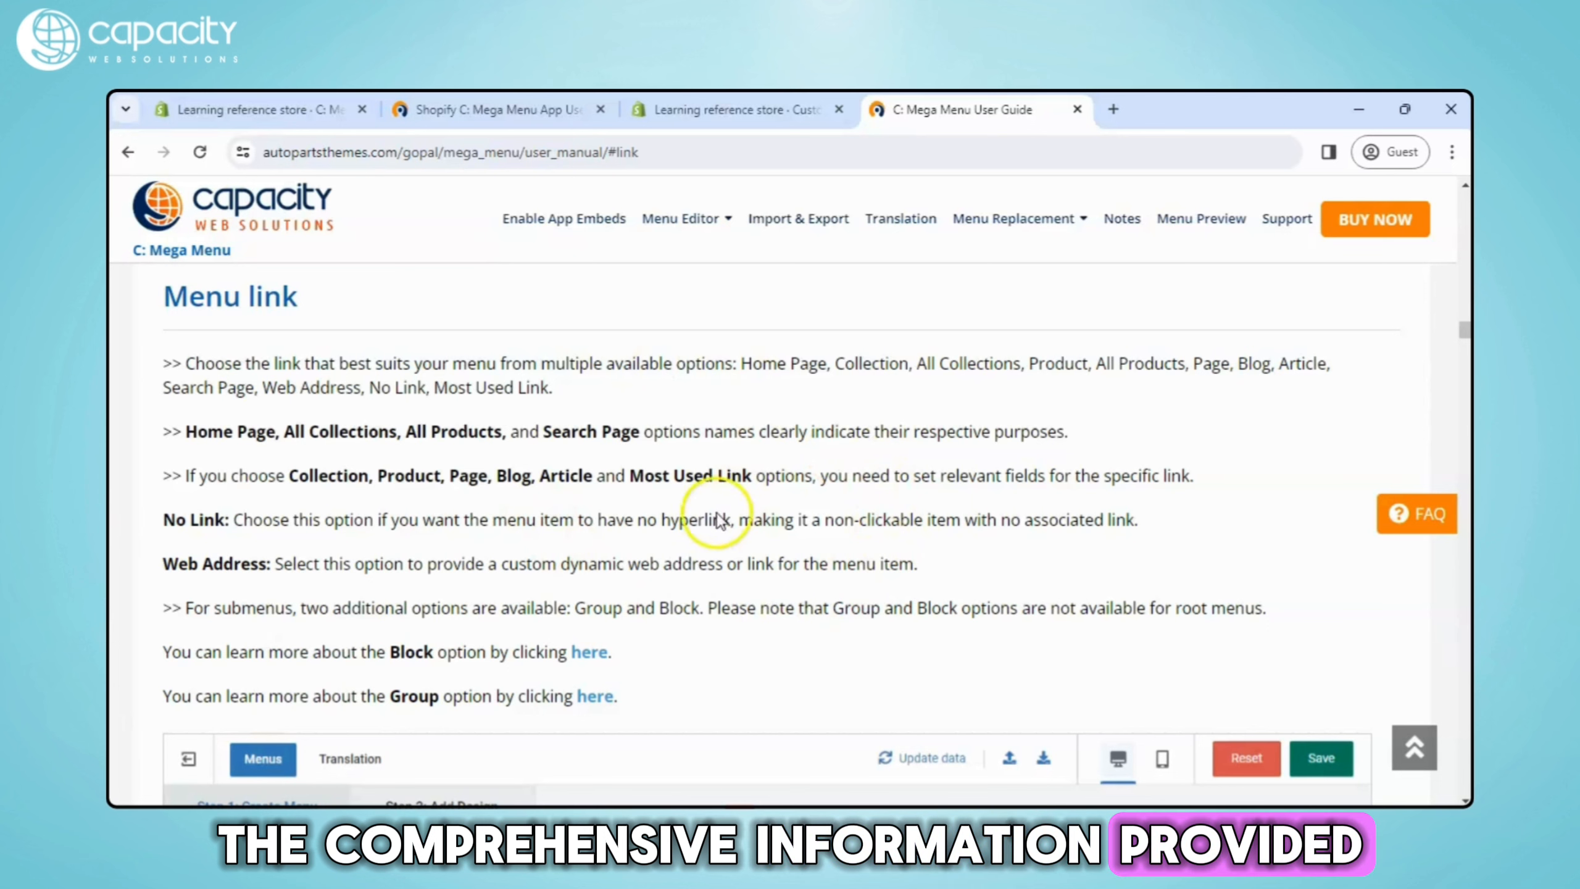
scroll(690, 571, "down", 3)
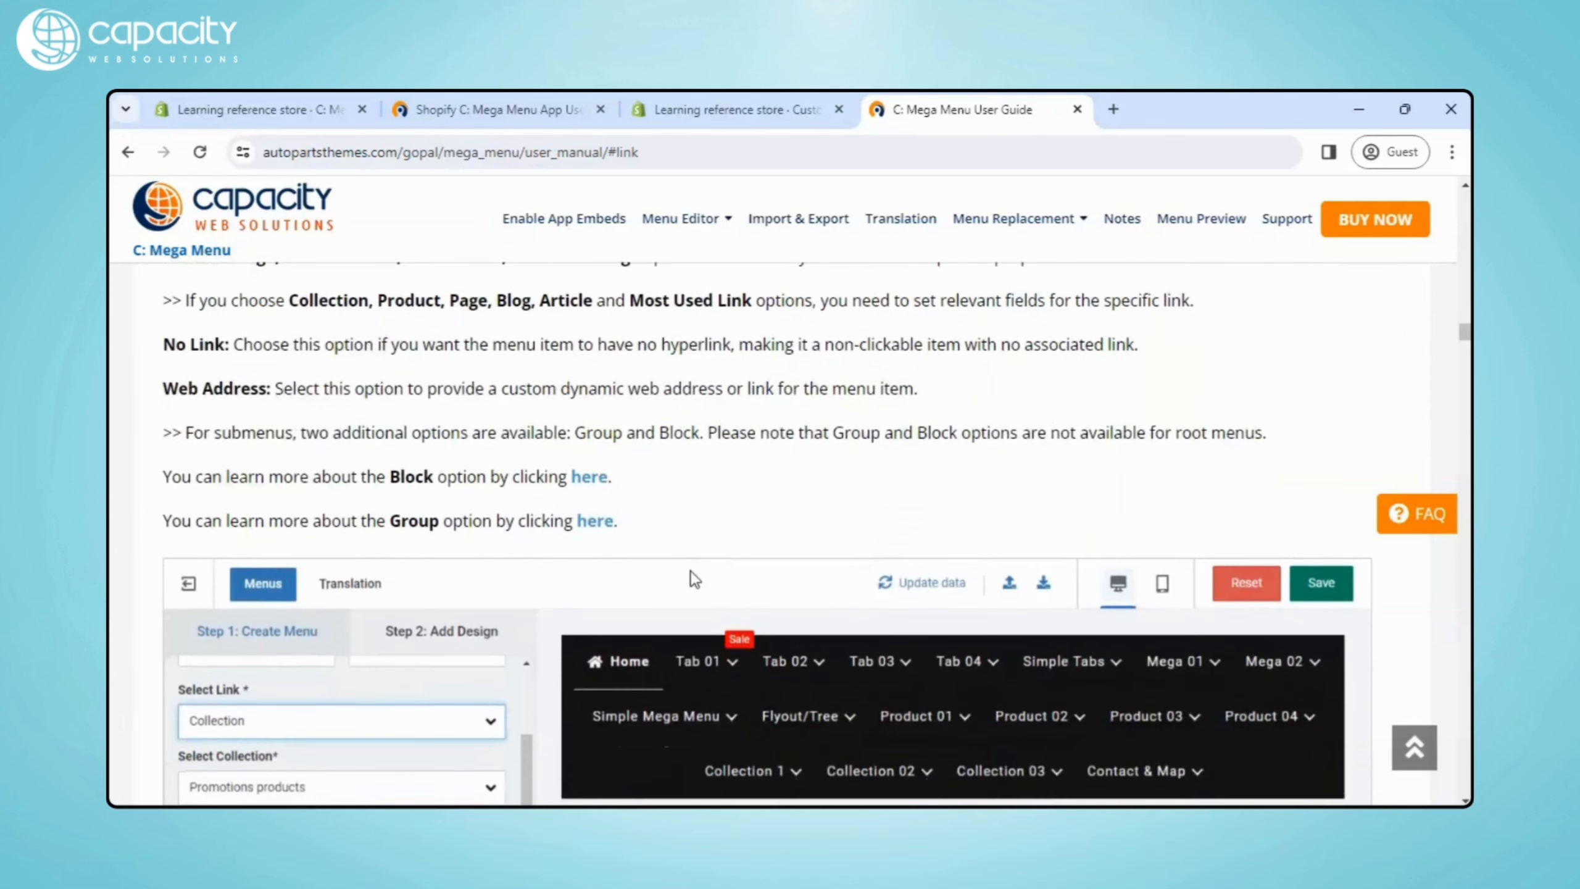
Return to the menu item form and look over the Flyout, Mega and Tabs submenu types, keeping Tabs submenu selected
left_click(258, 109)
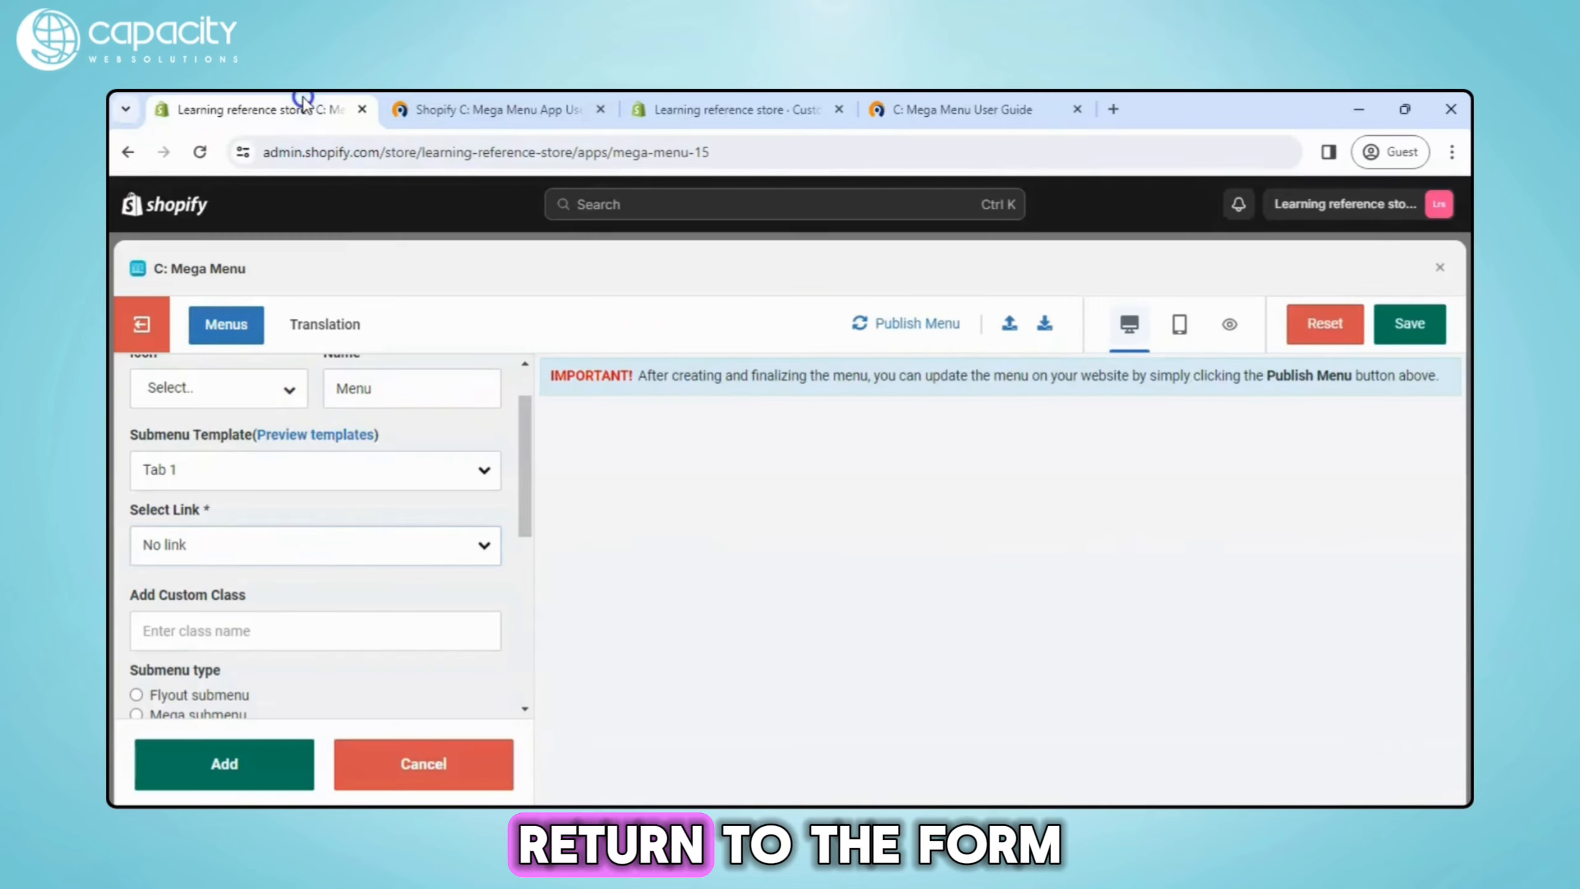
scroll(345, 589, "down", 3)
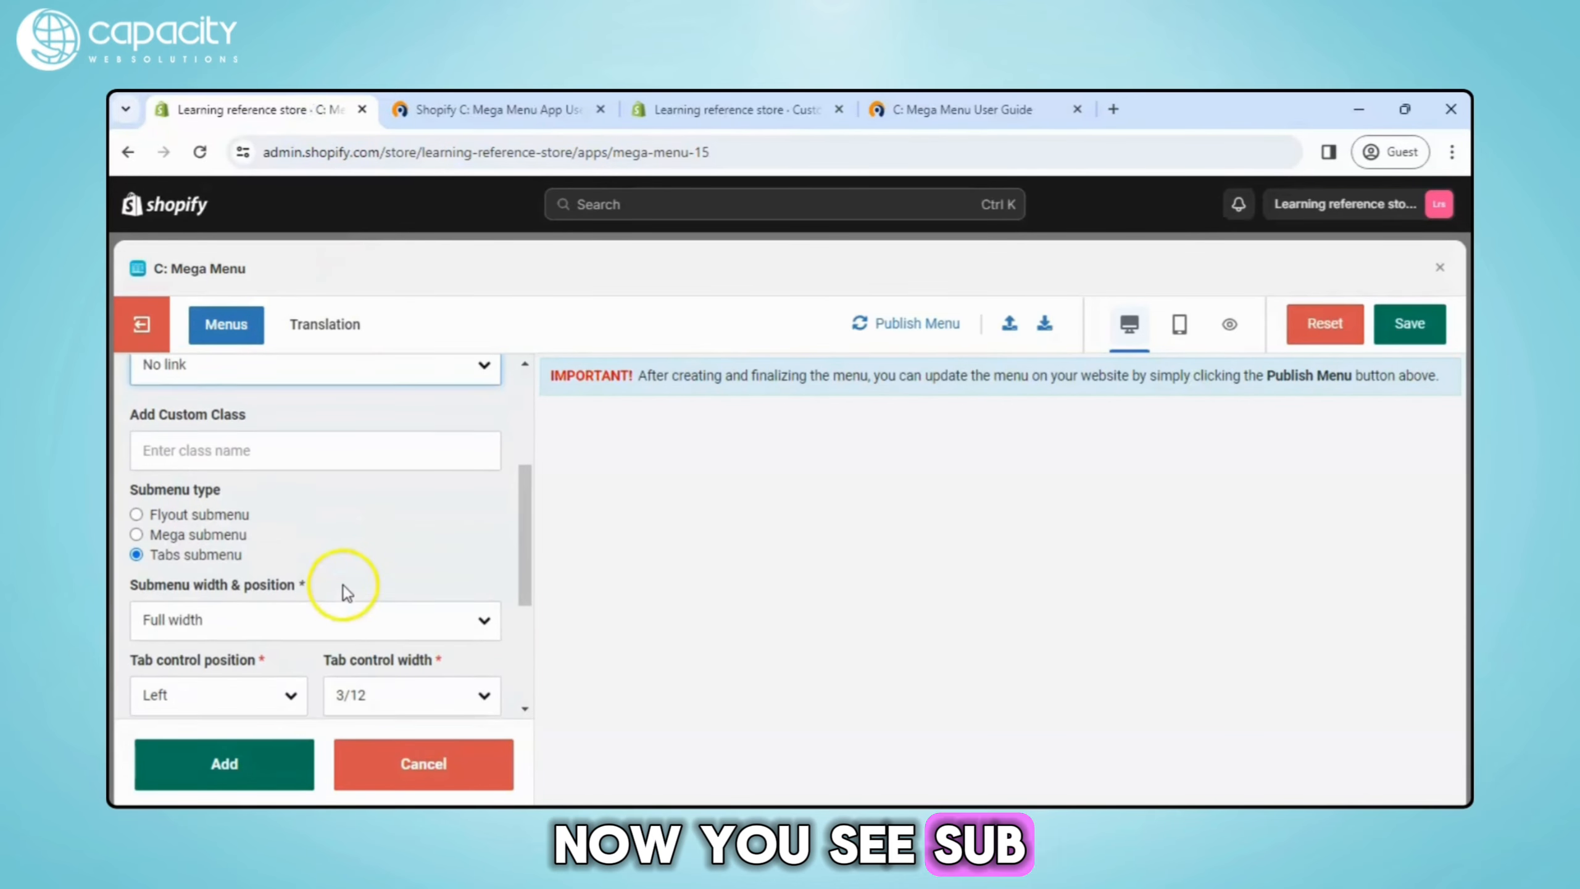
left_click(164, 507)
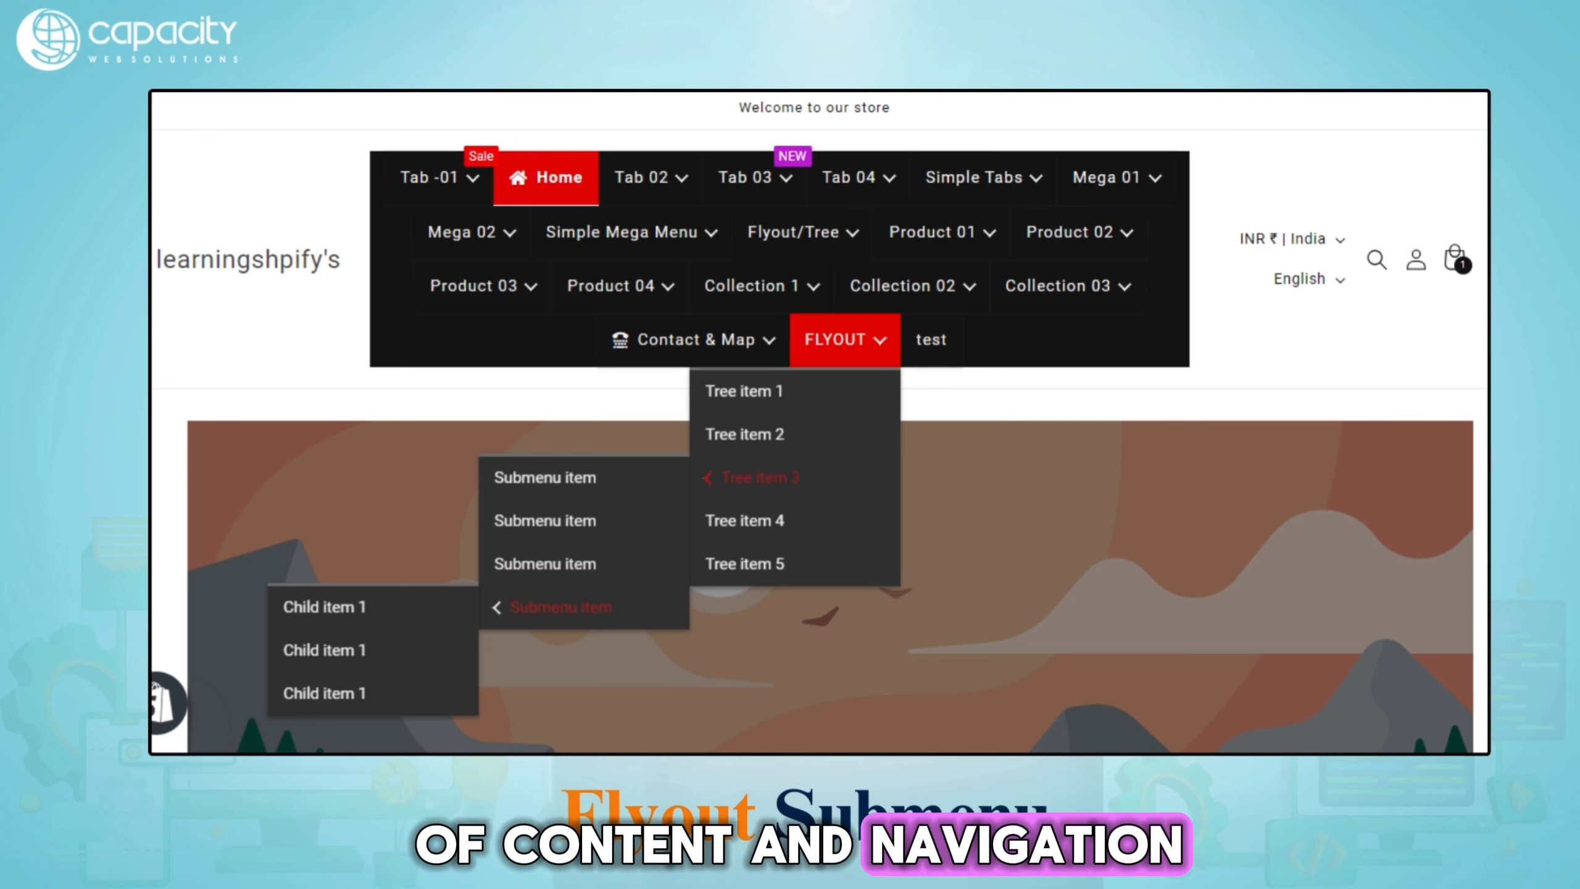
left_click(174, 521)
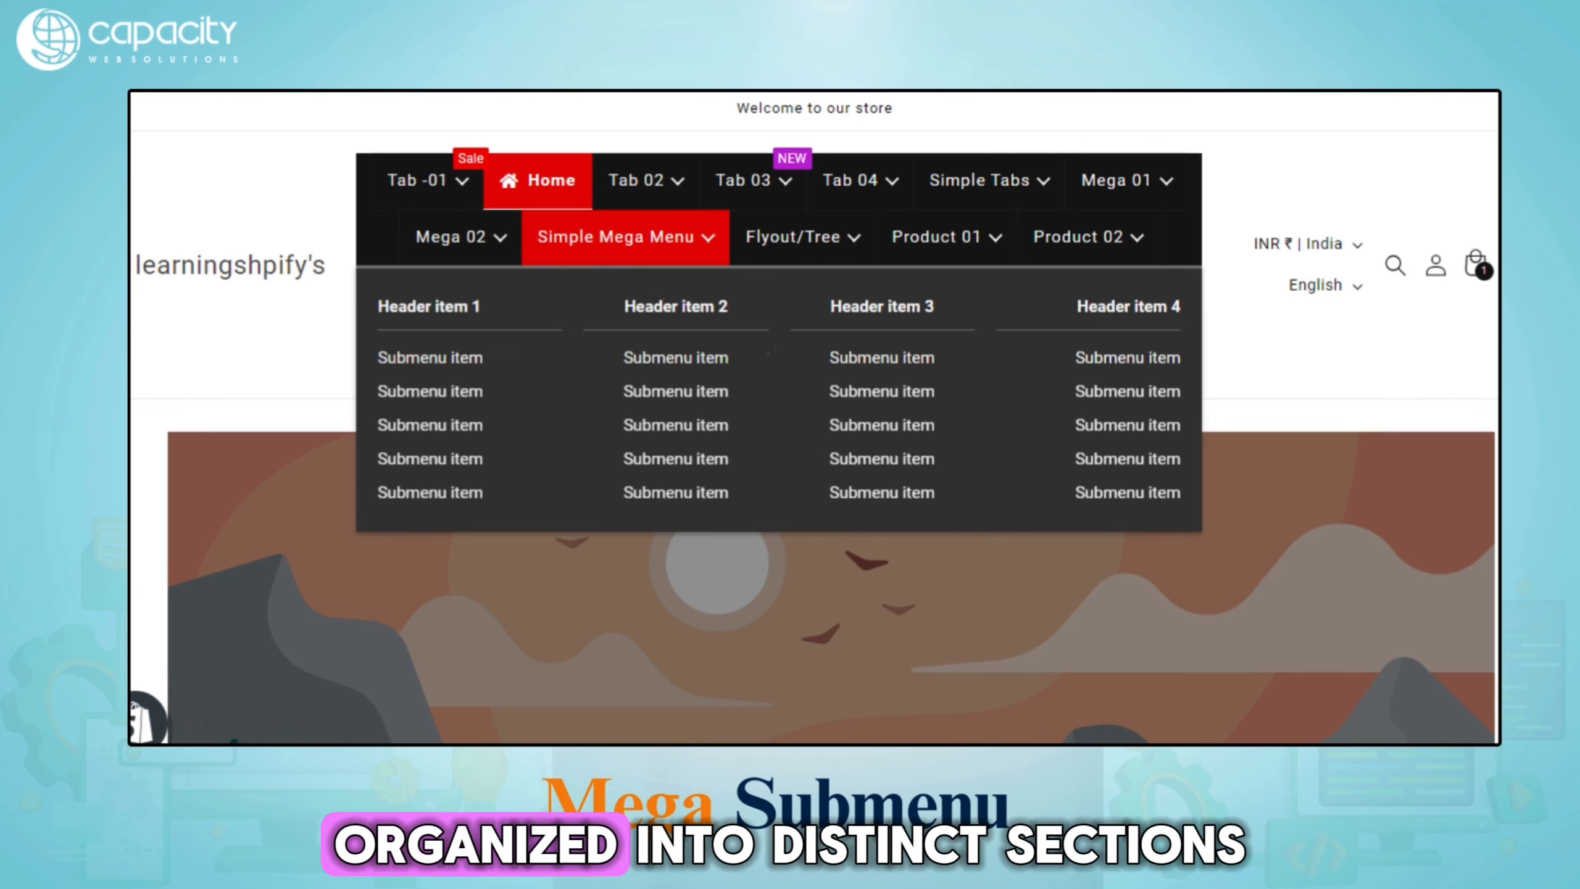
left_click(136, 544)
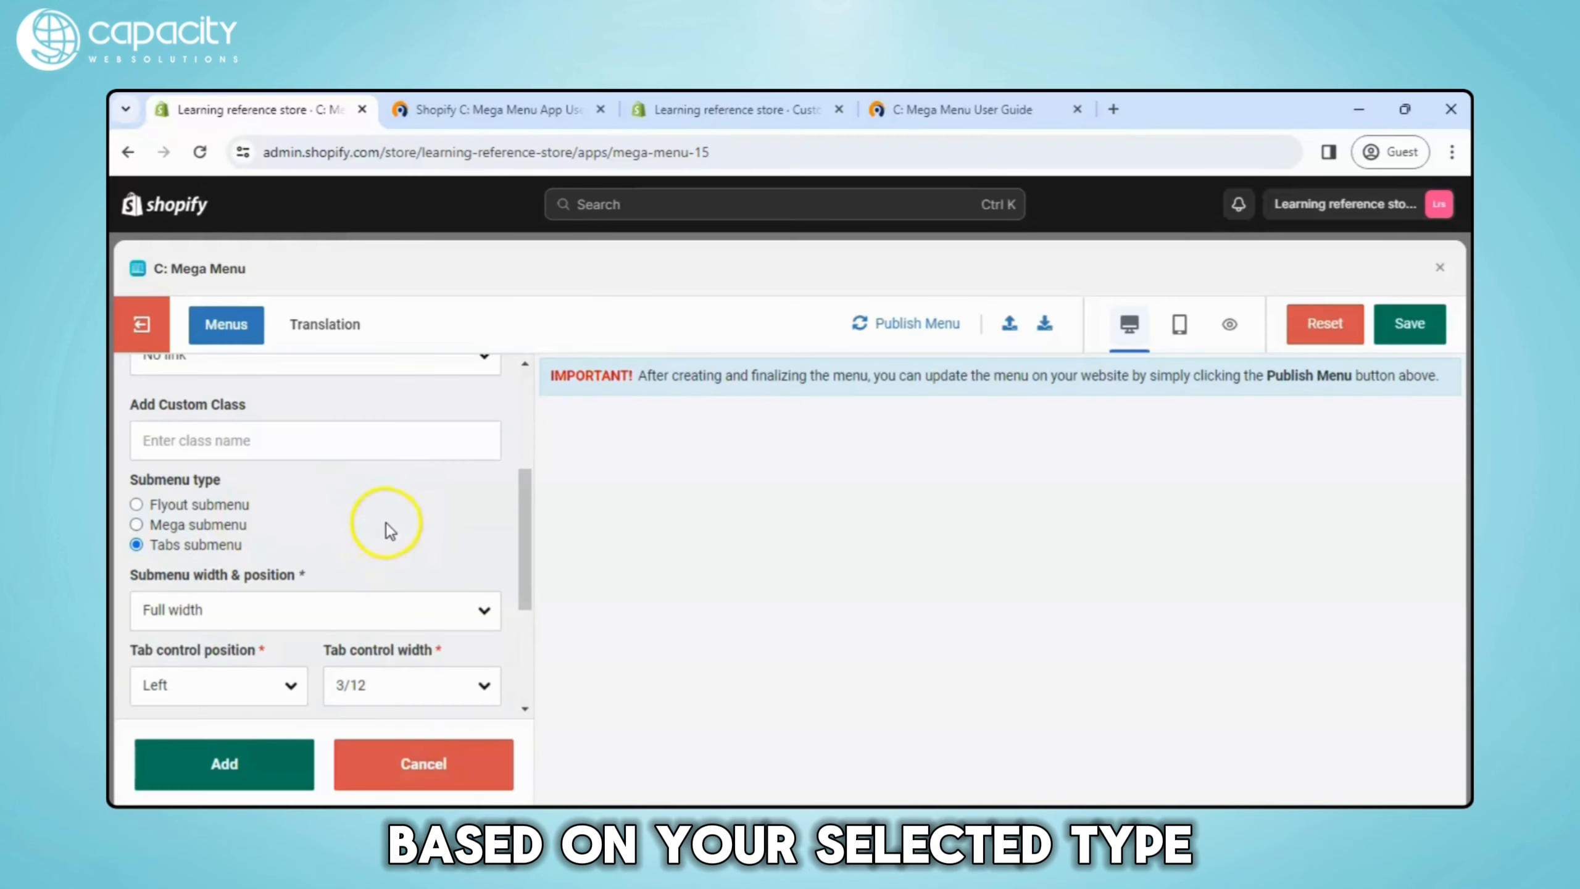
Check the remaining width, tab position and badge options, add the menu item, and expand and collapse its submenu in the preview
scroll(390, 530, "down", 2)
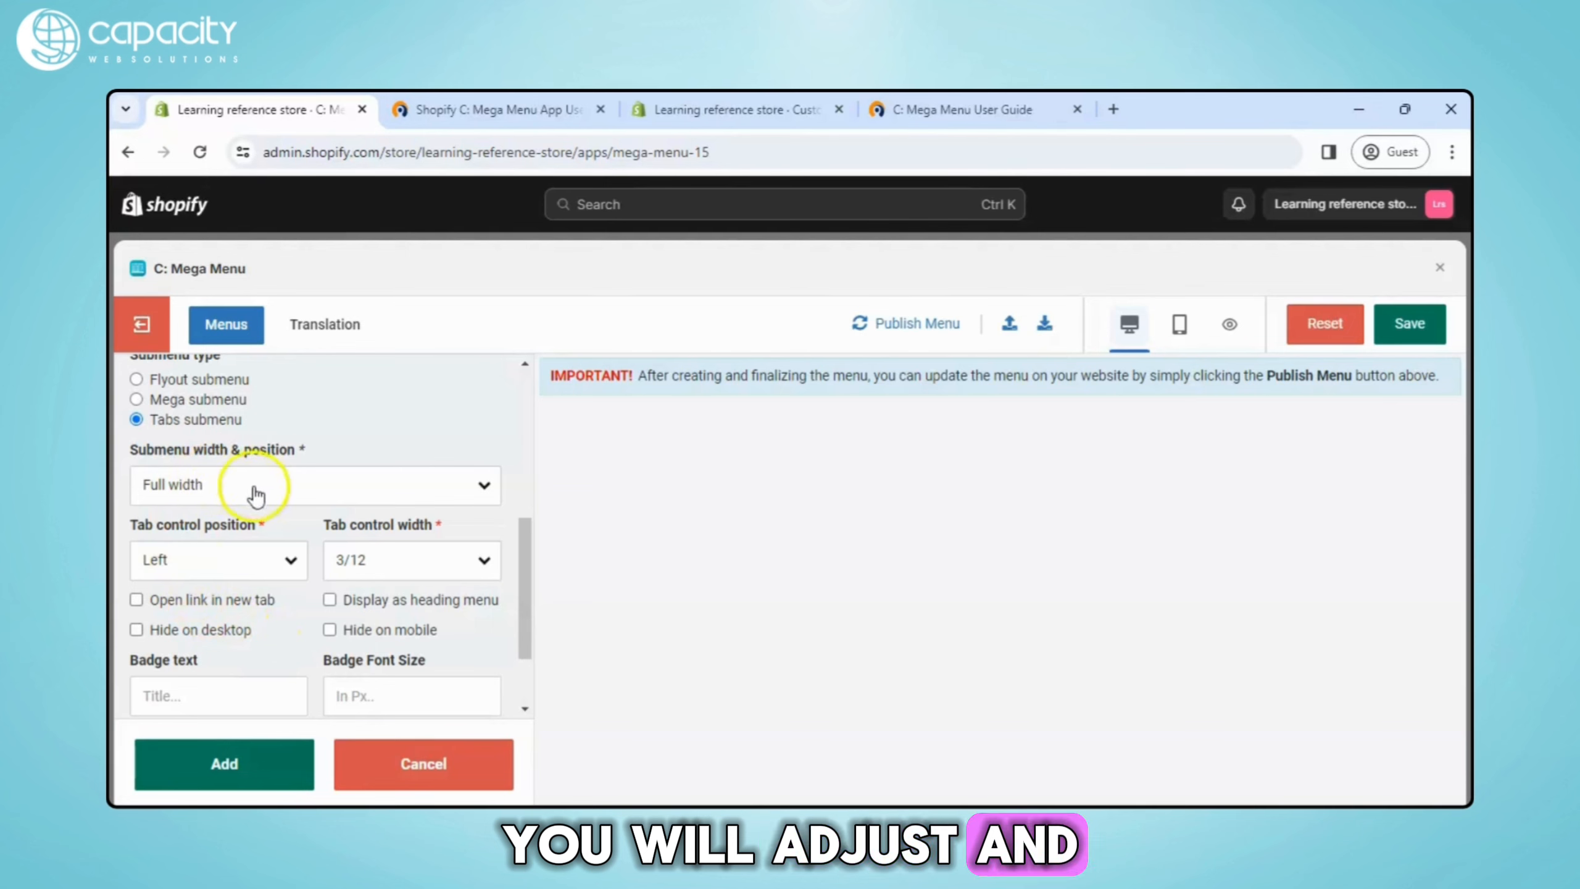
scroll(279, 550, "up", 1)
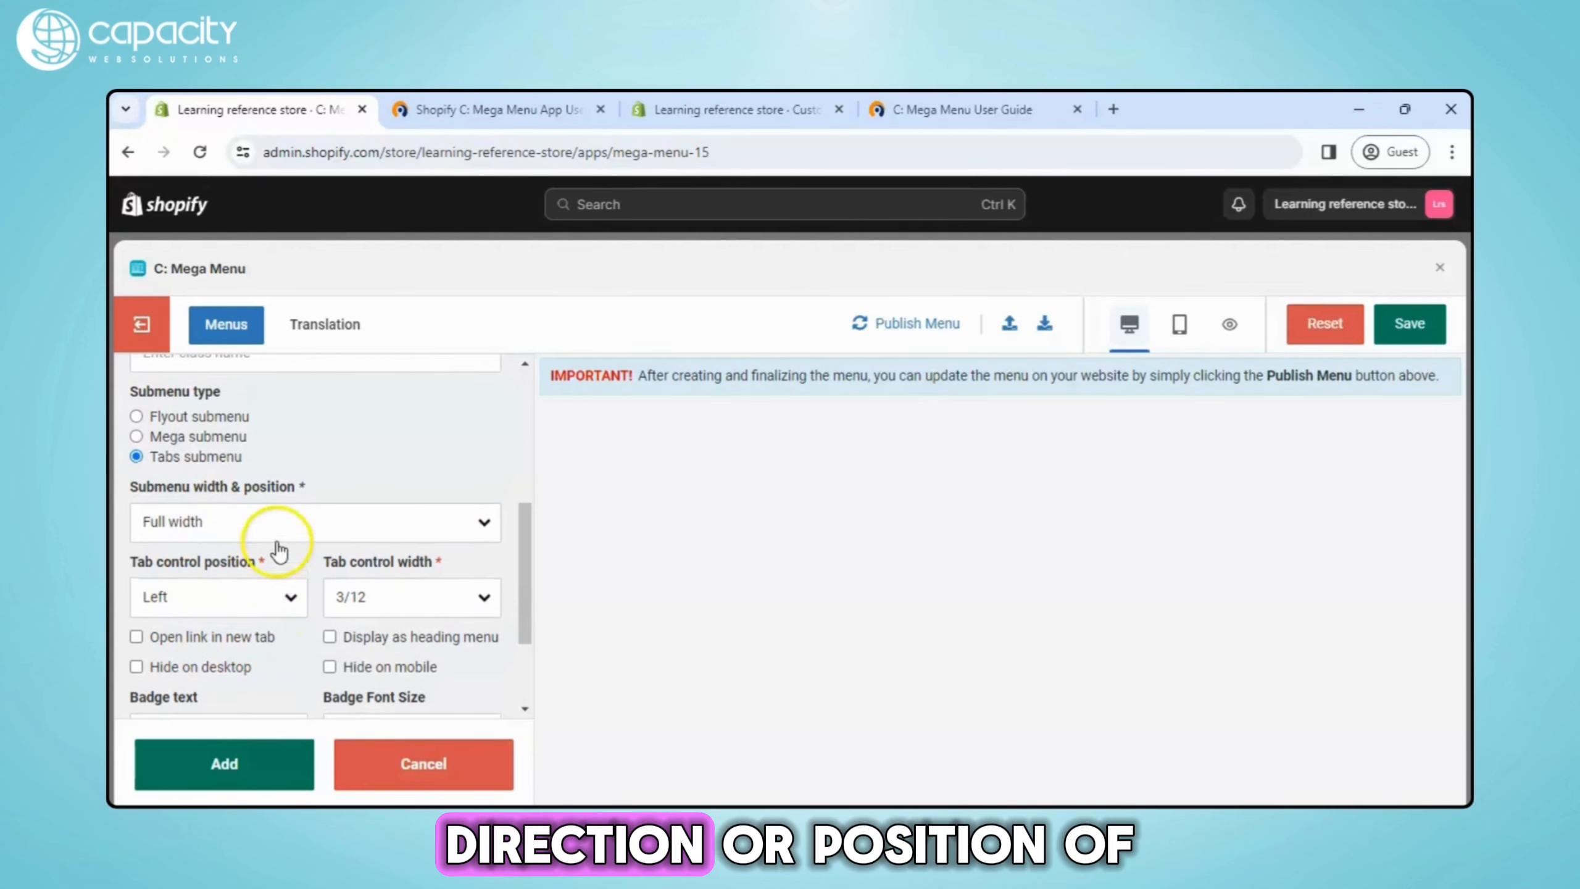
scroll(269, 538, "up", 1)
scroll(264, 539, "down", 2)
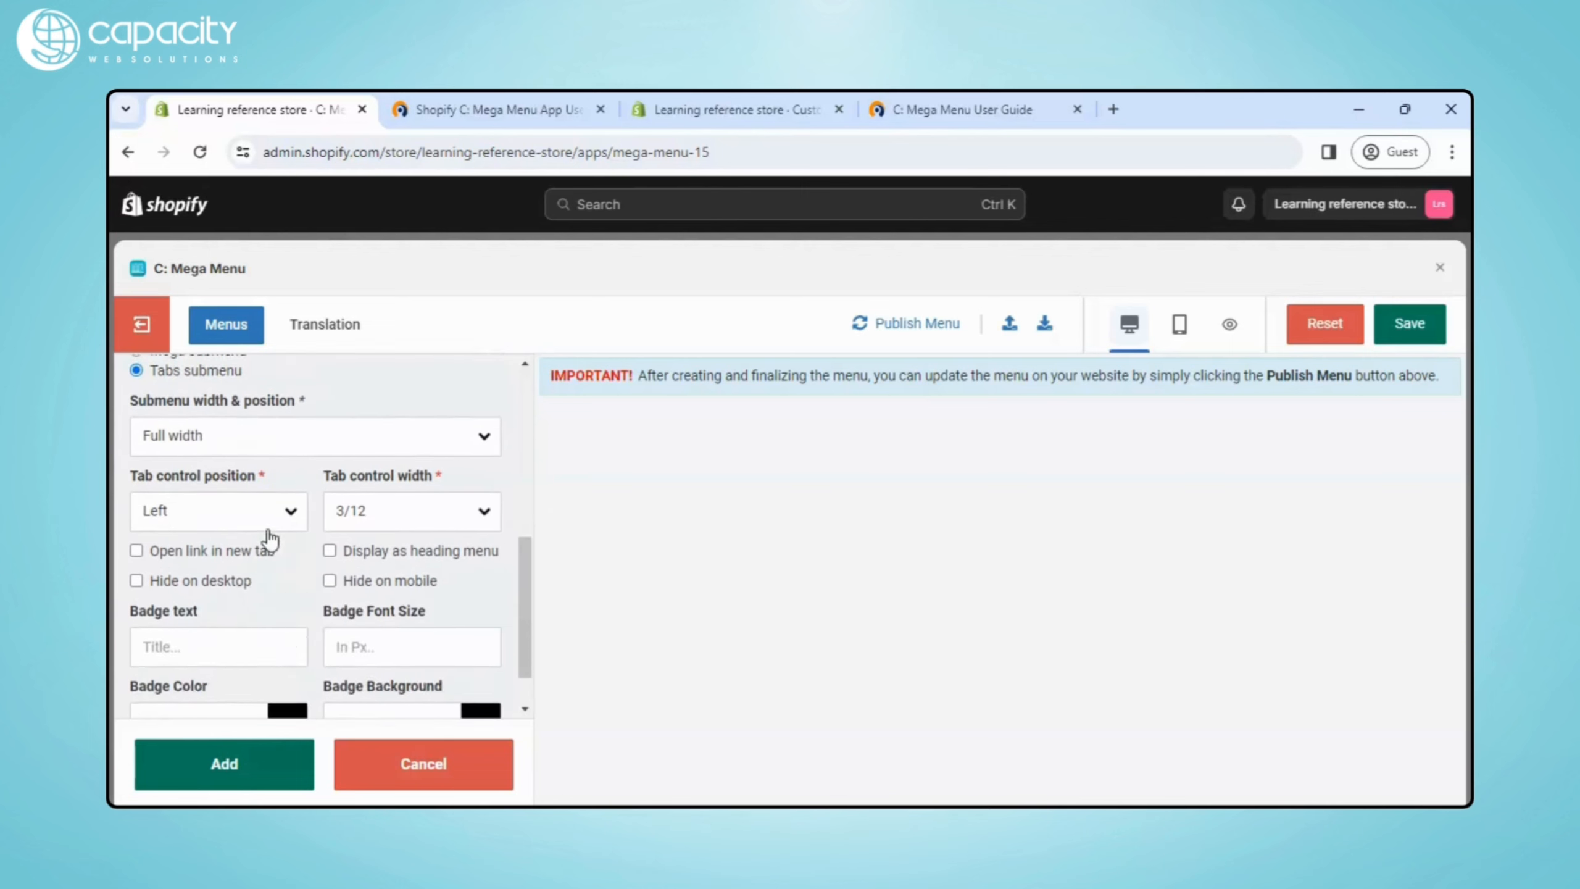
scroll(249, 510, "up", 1)
scroll(264, 635, "down", 2)
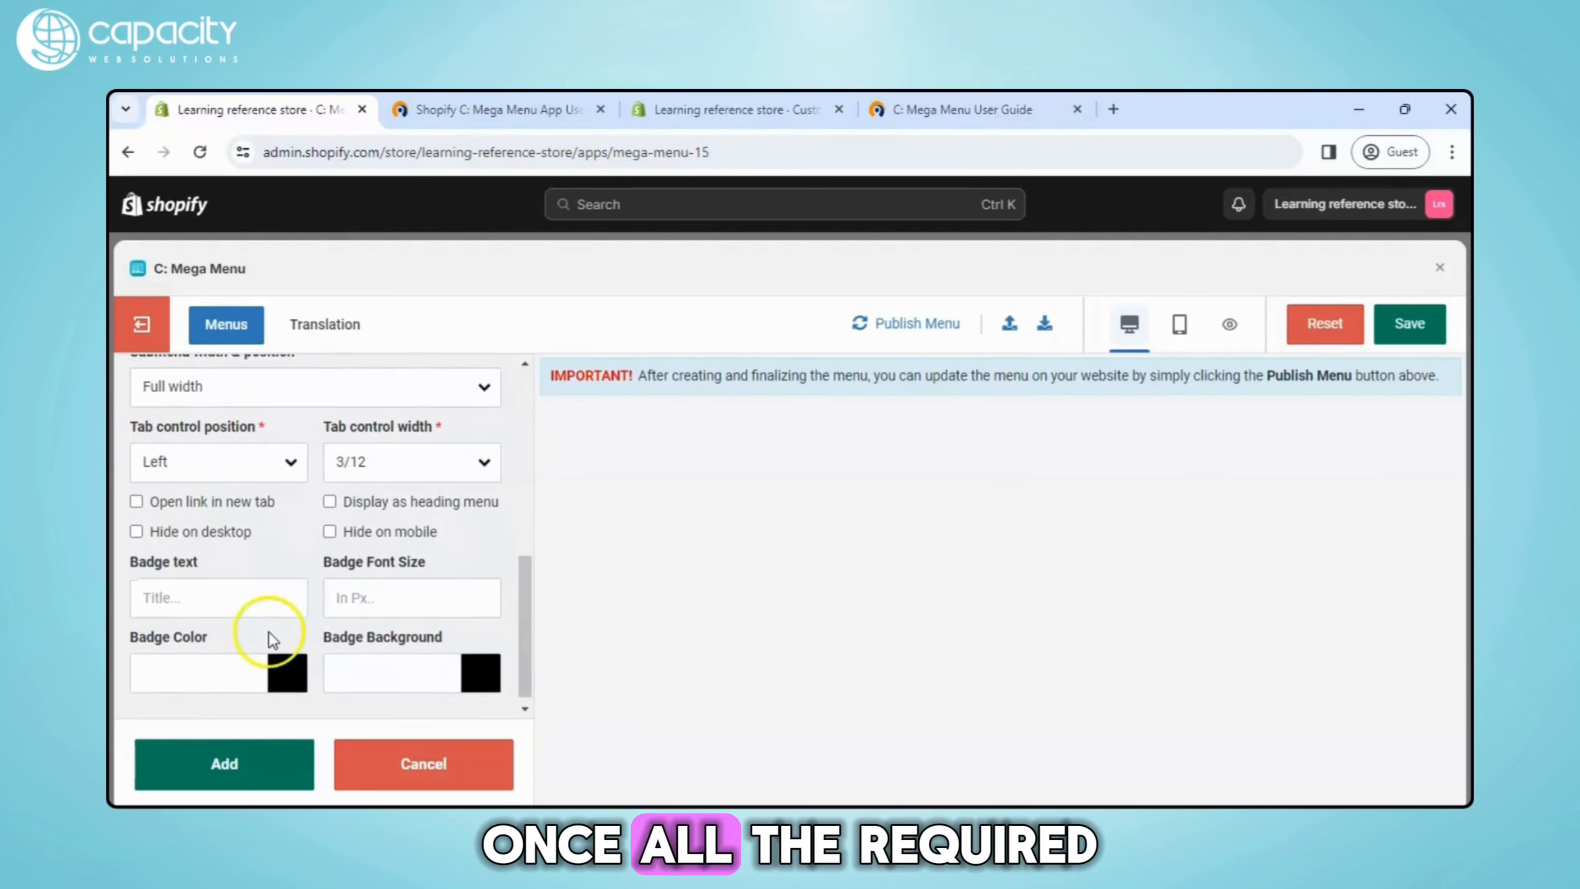
left_click(266, 764)
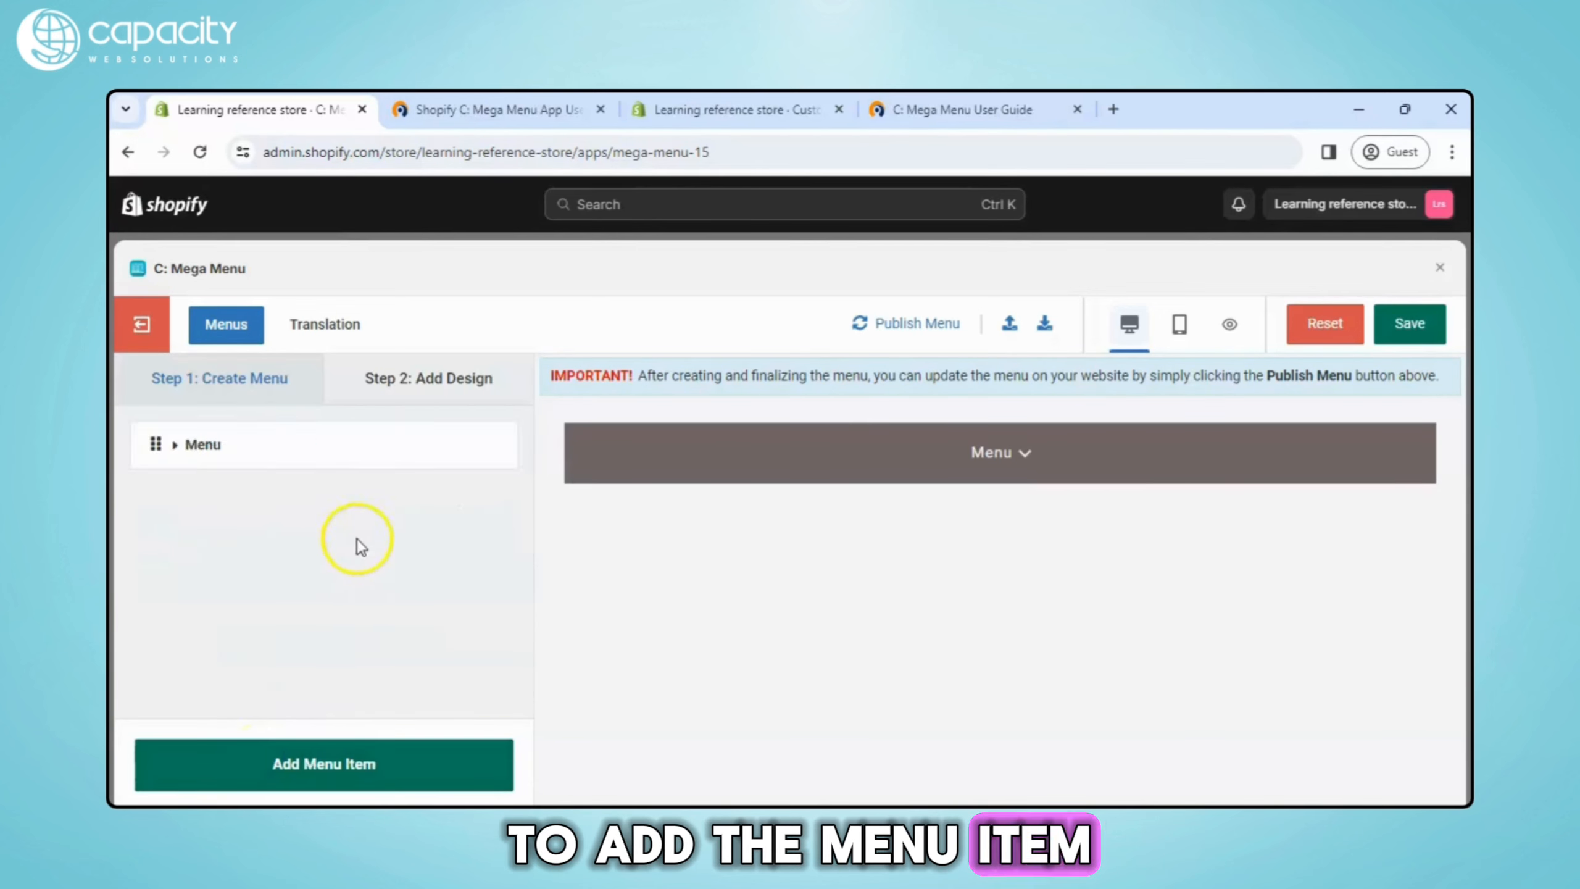
left_click(1027, 454)
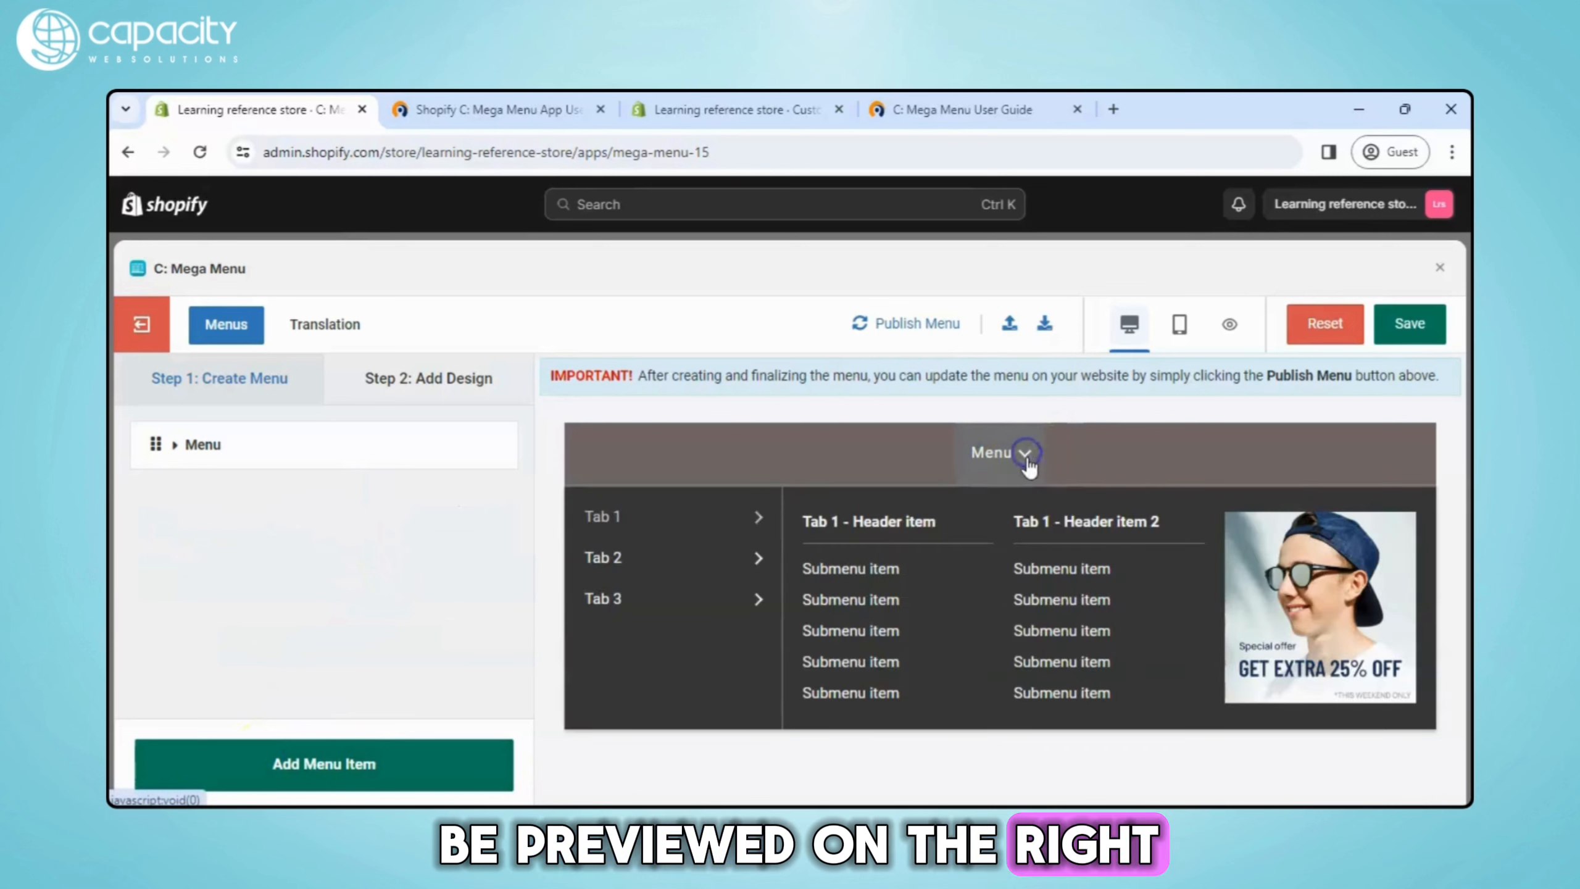
left_click(1036, 453)
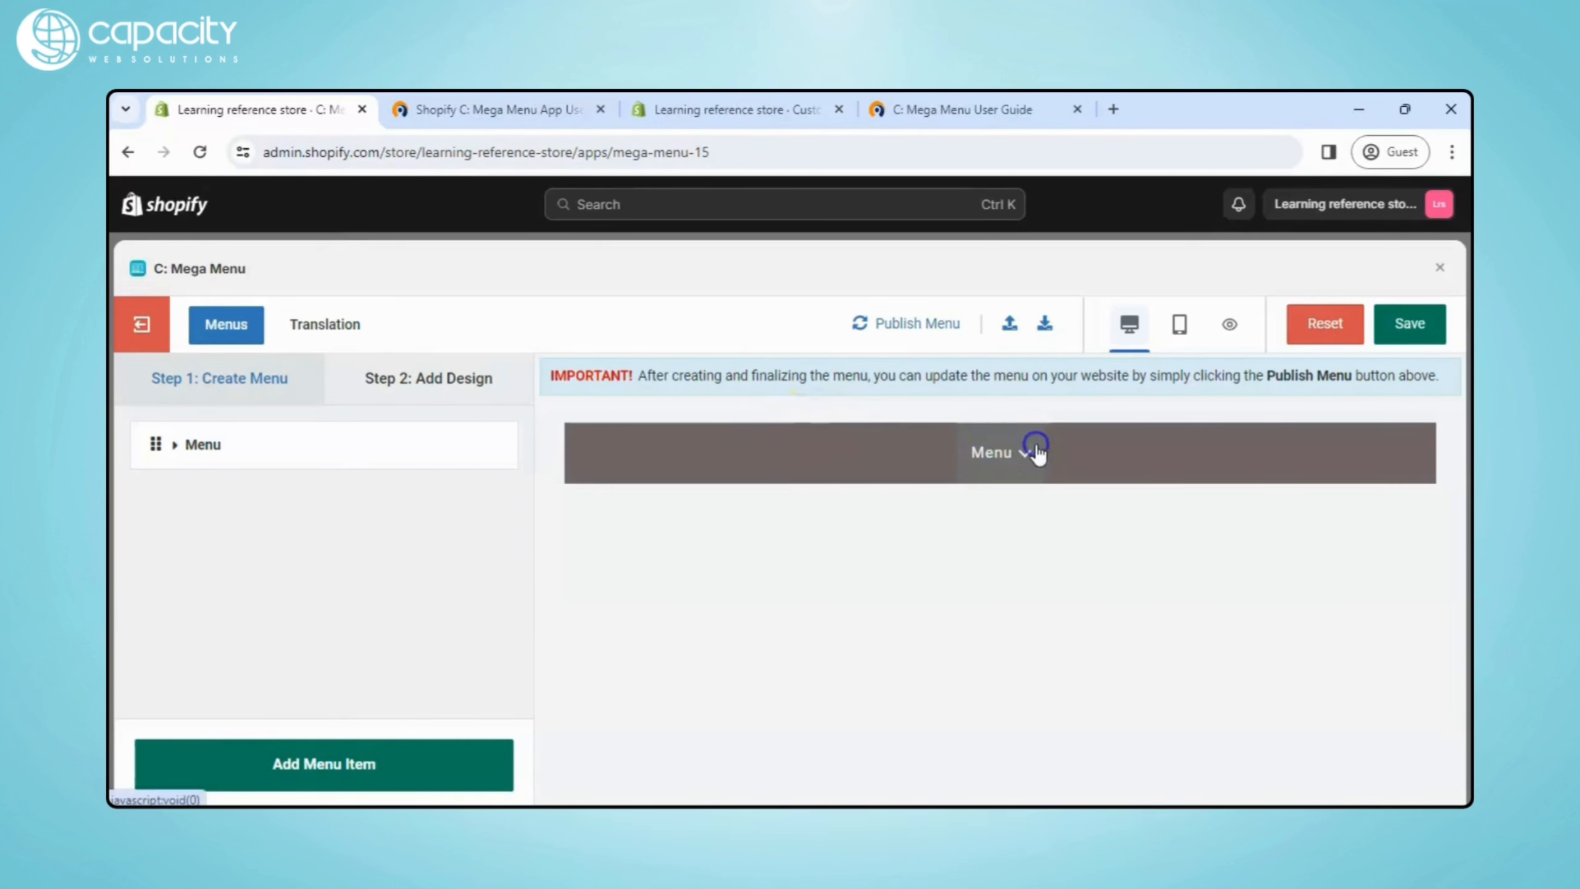
left_click(429, 764)
scroll(453, 398, "up", 5)
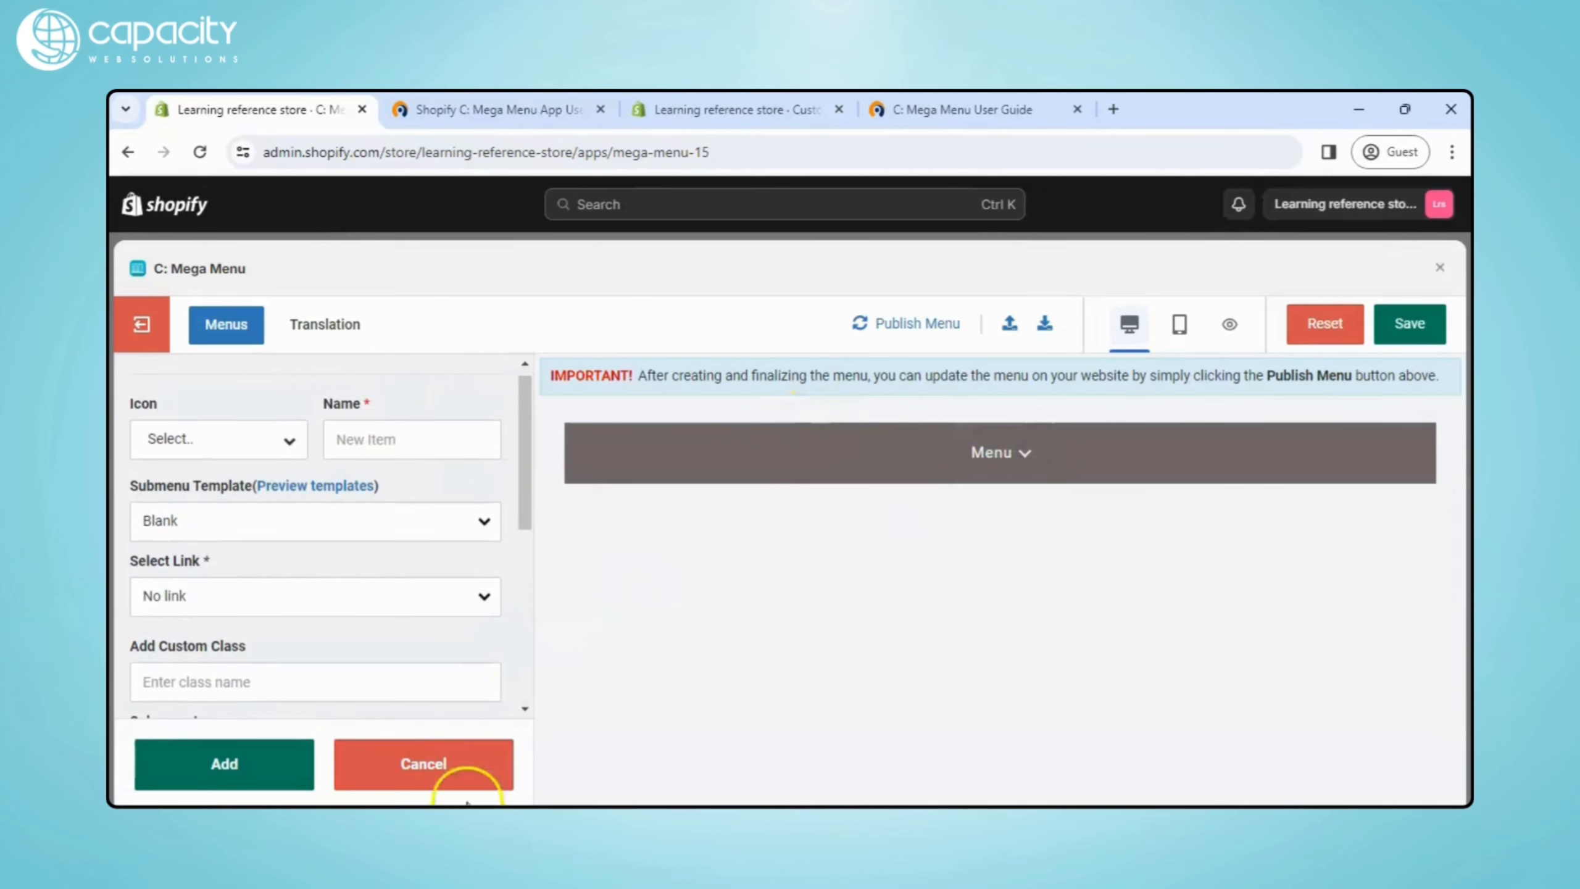
left_click(457, 775)
Open the Menu item for editing, look over its template, link, submenu type and tab settings, and finish editing
left_click(416, 443)
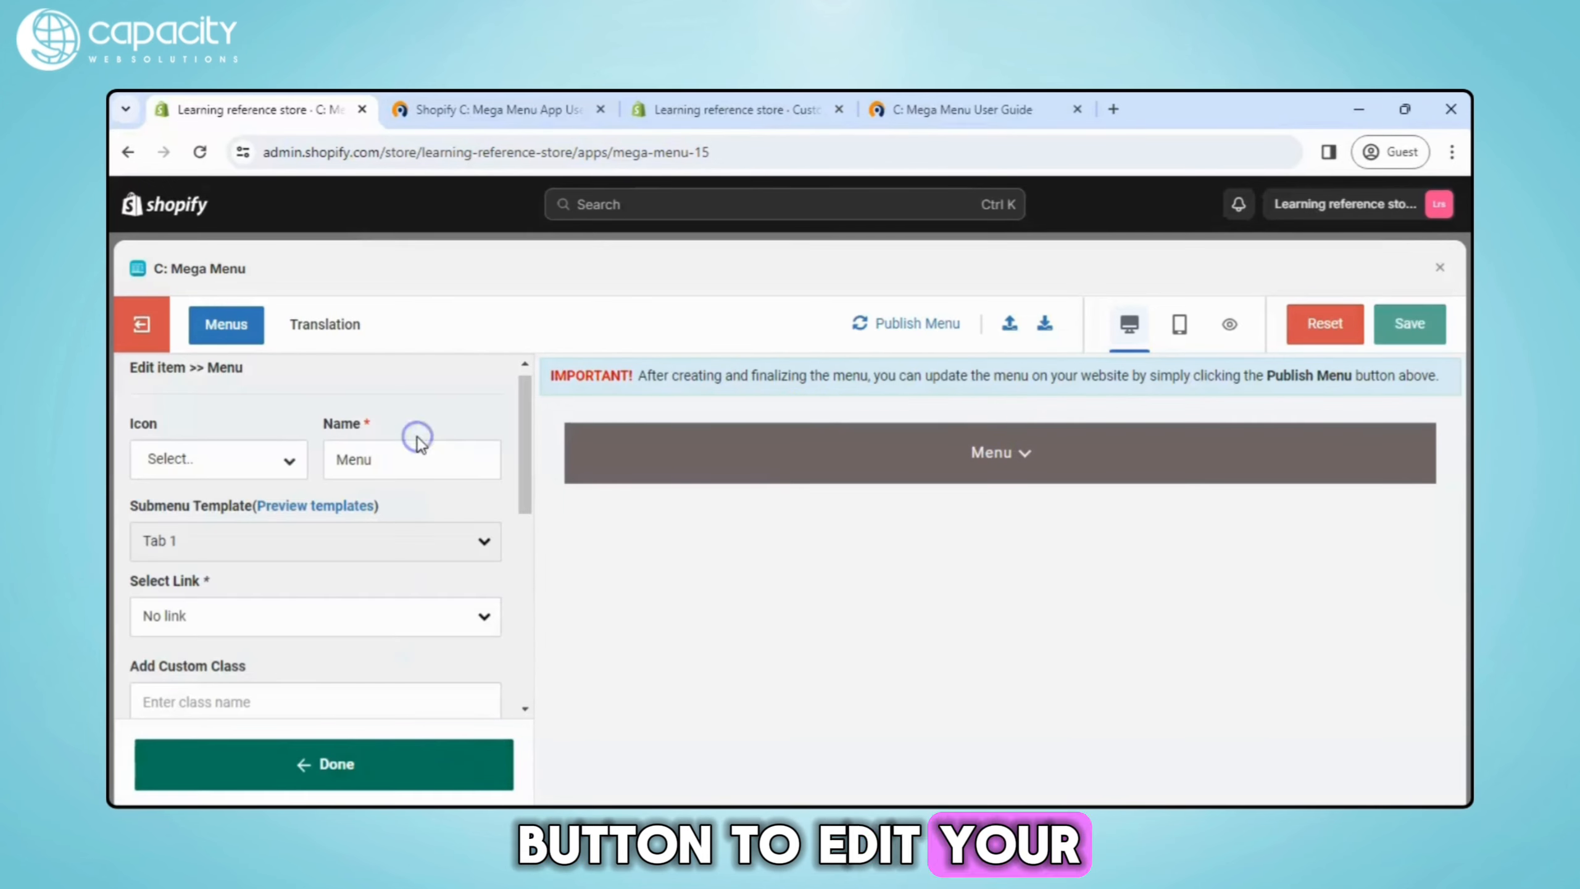
scroll(419, 588, "down", 6)
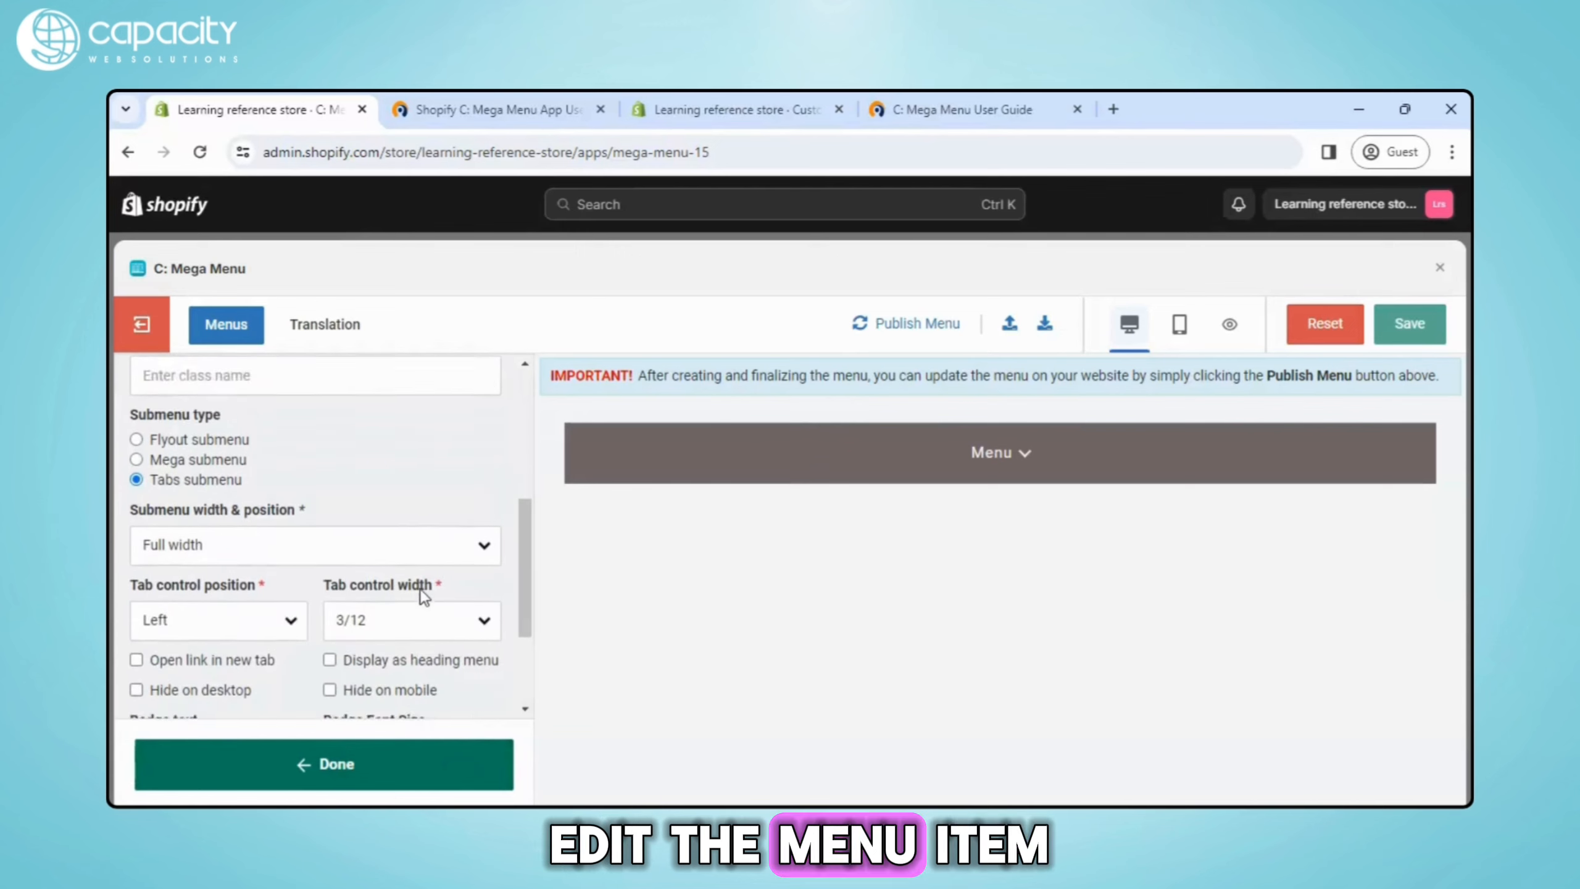
scroll(420, 588, "down", 2)
scroll(419, 589, "up", 8)
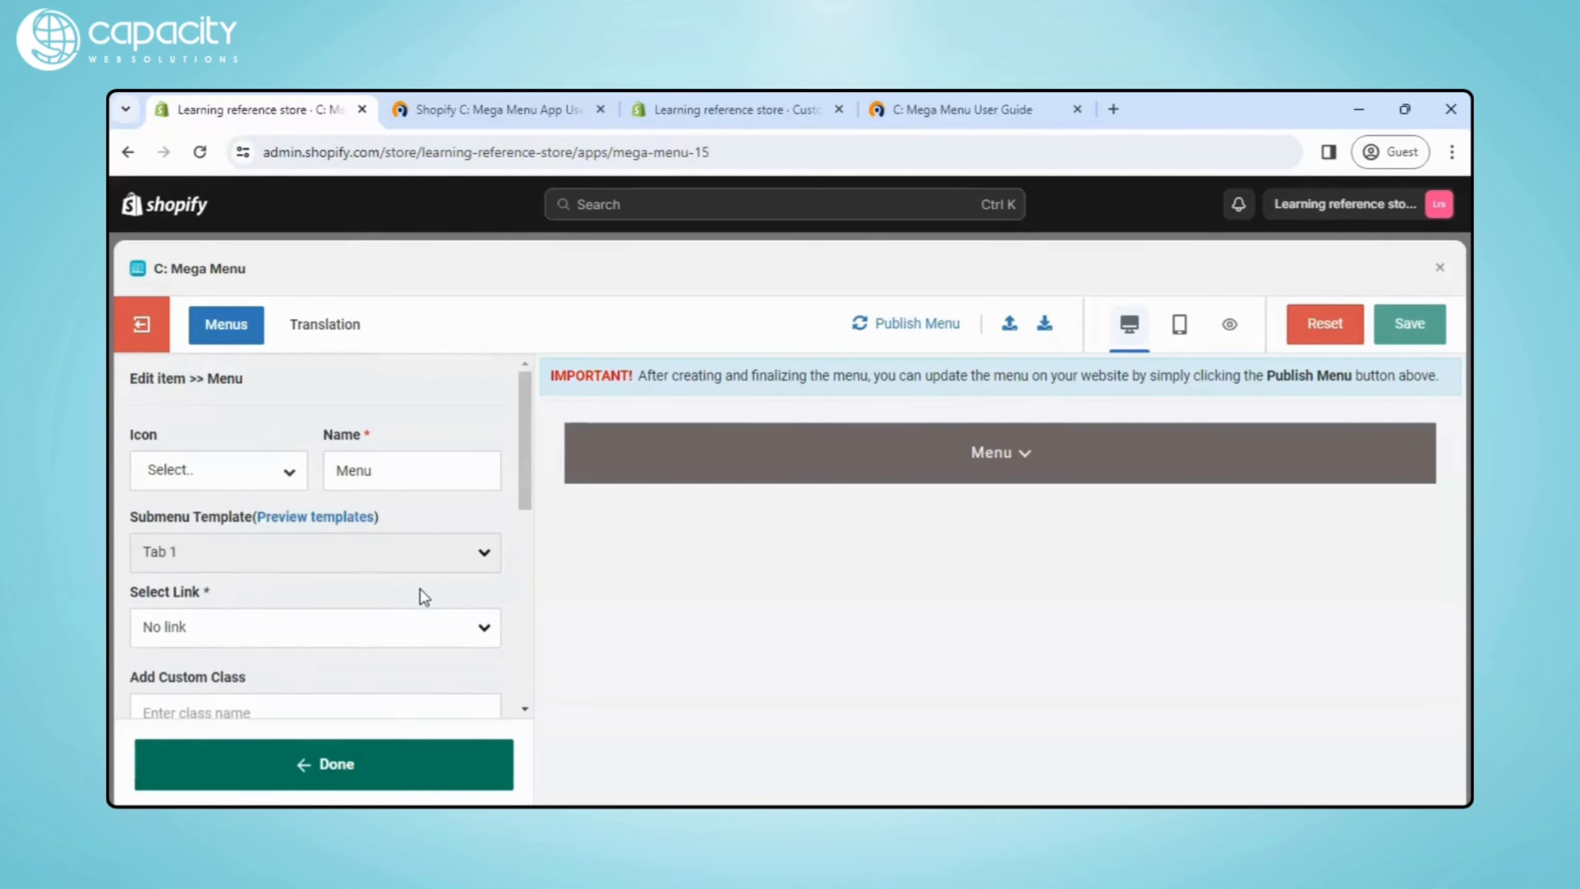
left_click(392, 771)
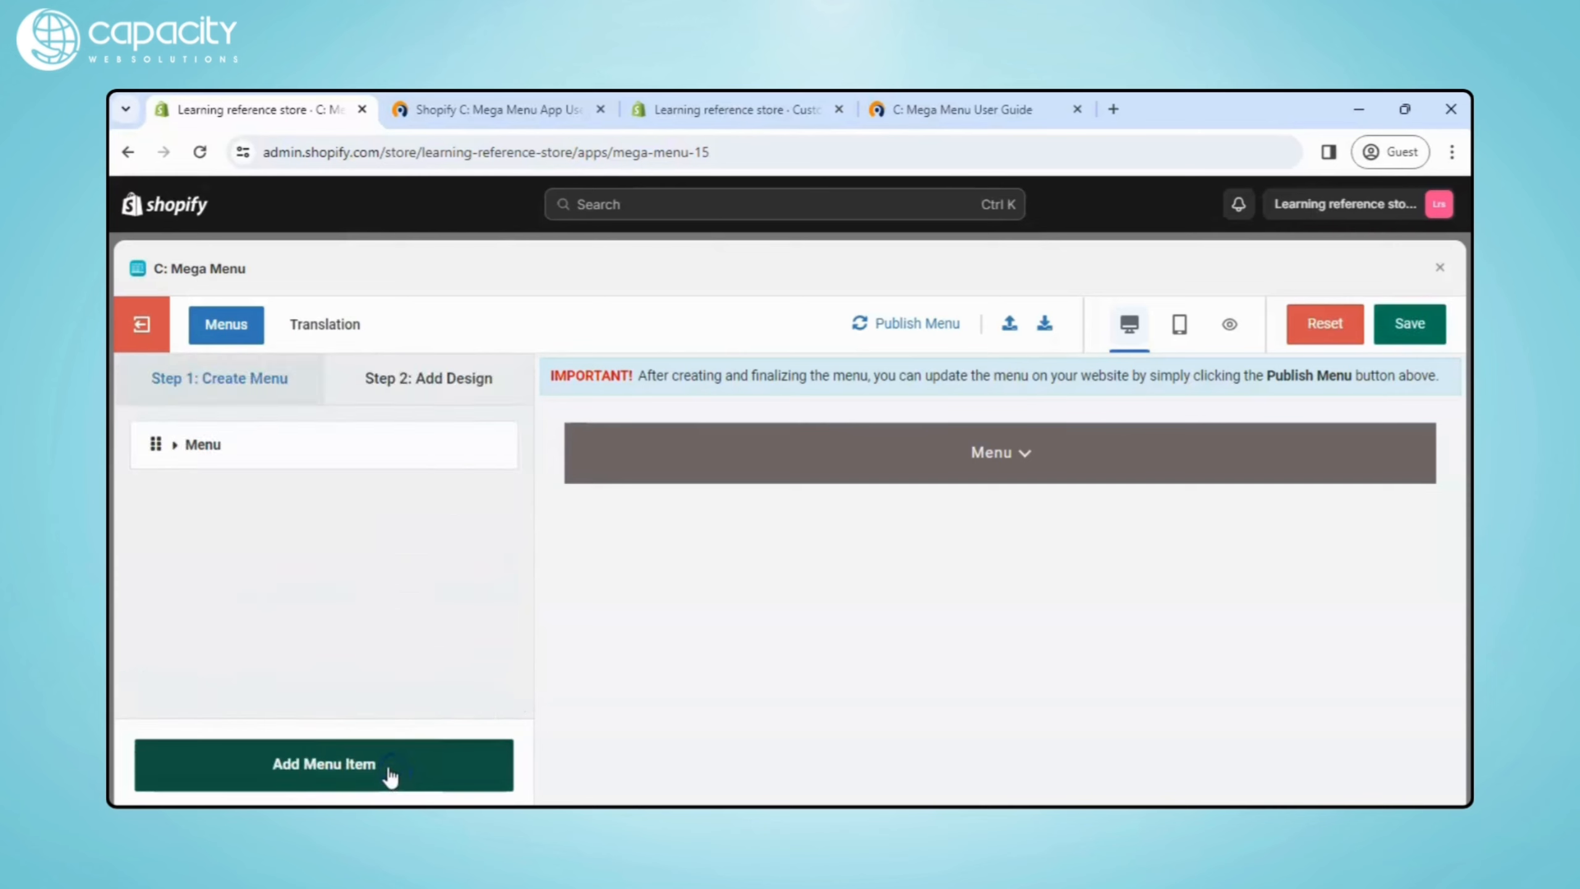
Add a menu item named "tab 02" with the Tab 2 submenu template and no link
left_click(387, 768)
type("tab")
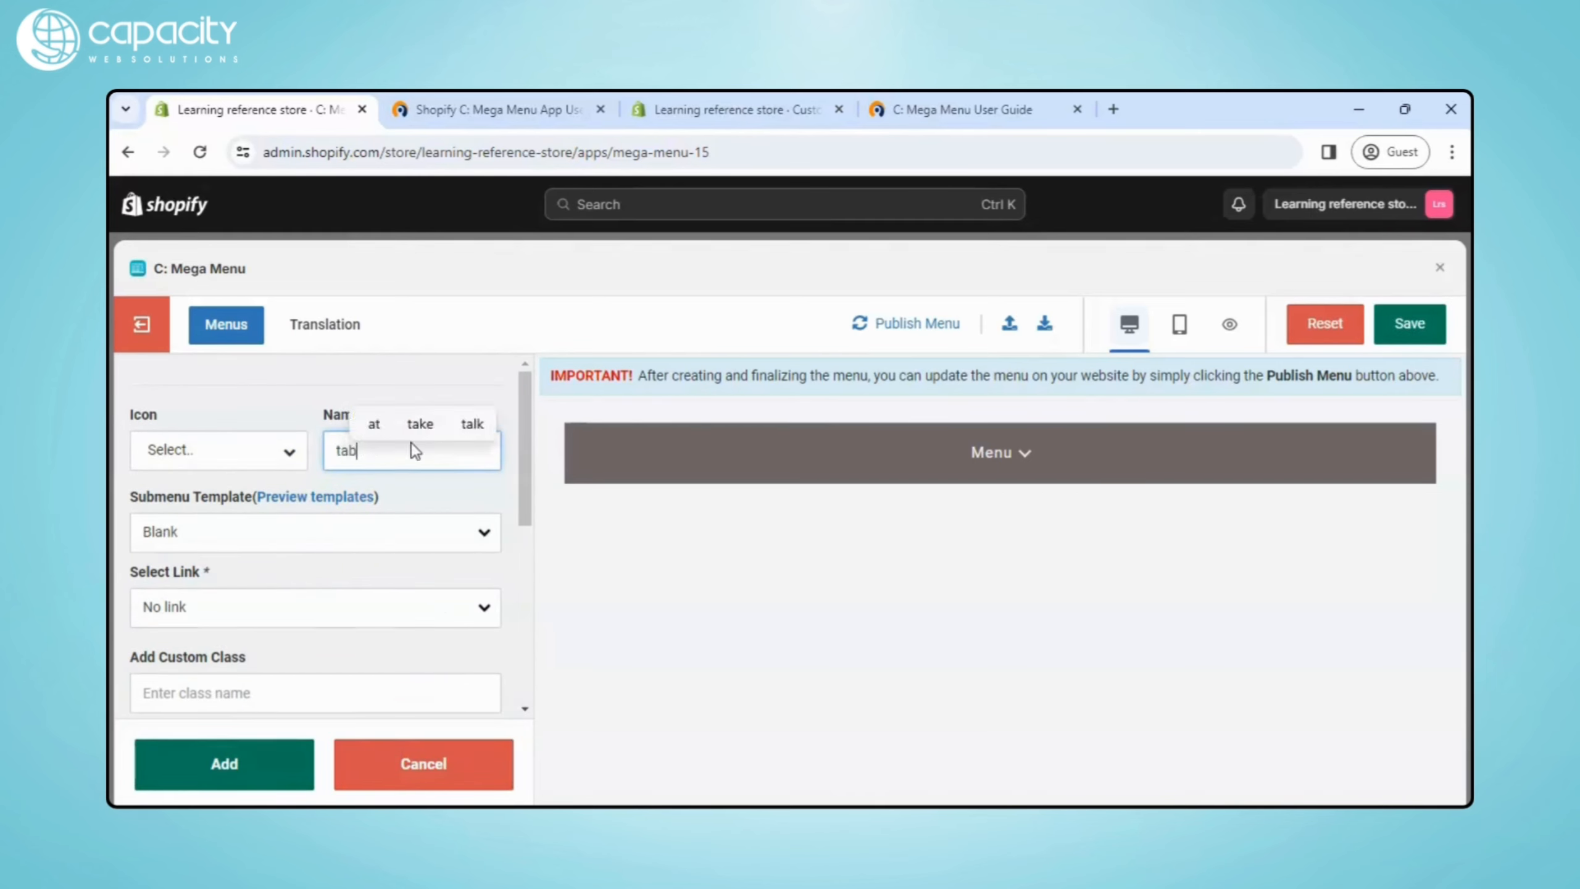
type(" 01")
left_click(334, 532)
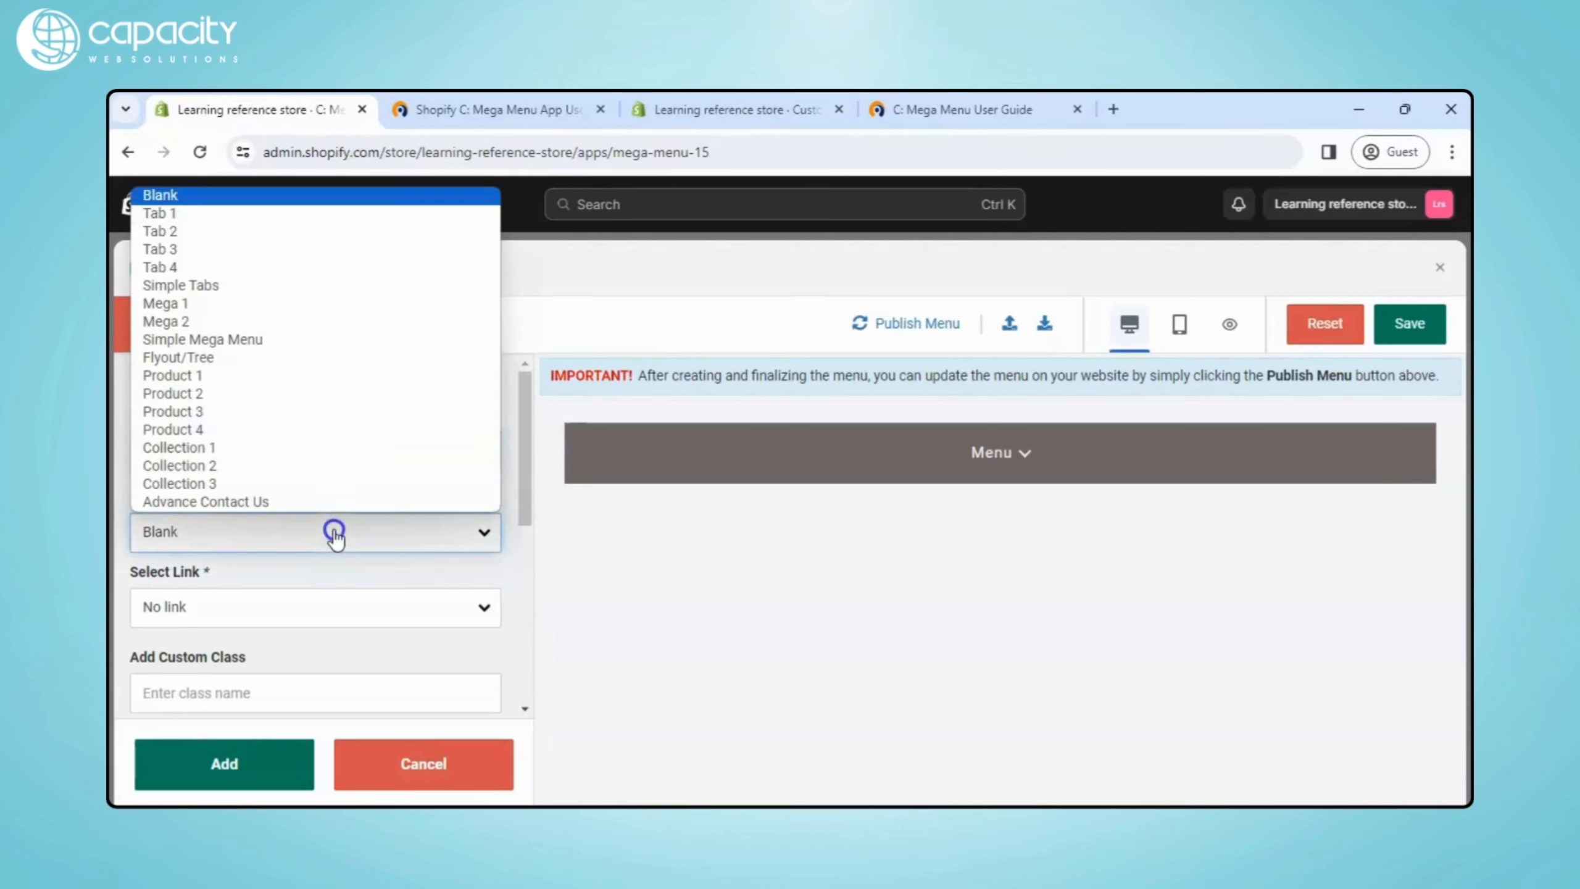
left_click(260, 232)
scroll(295, 685, "down", 2)
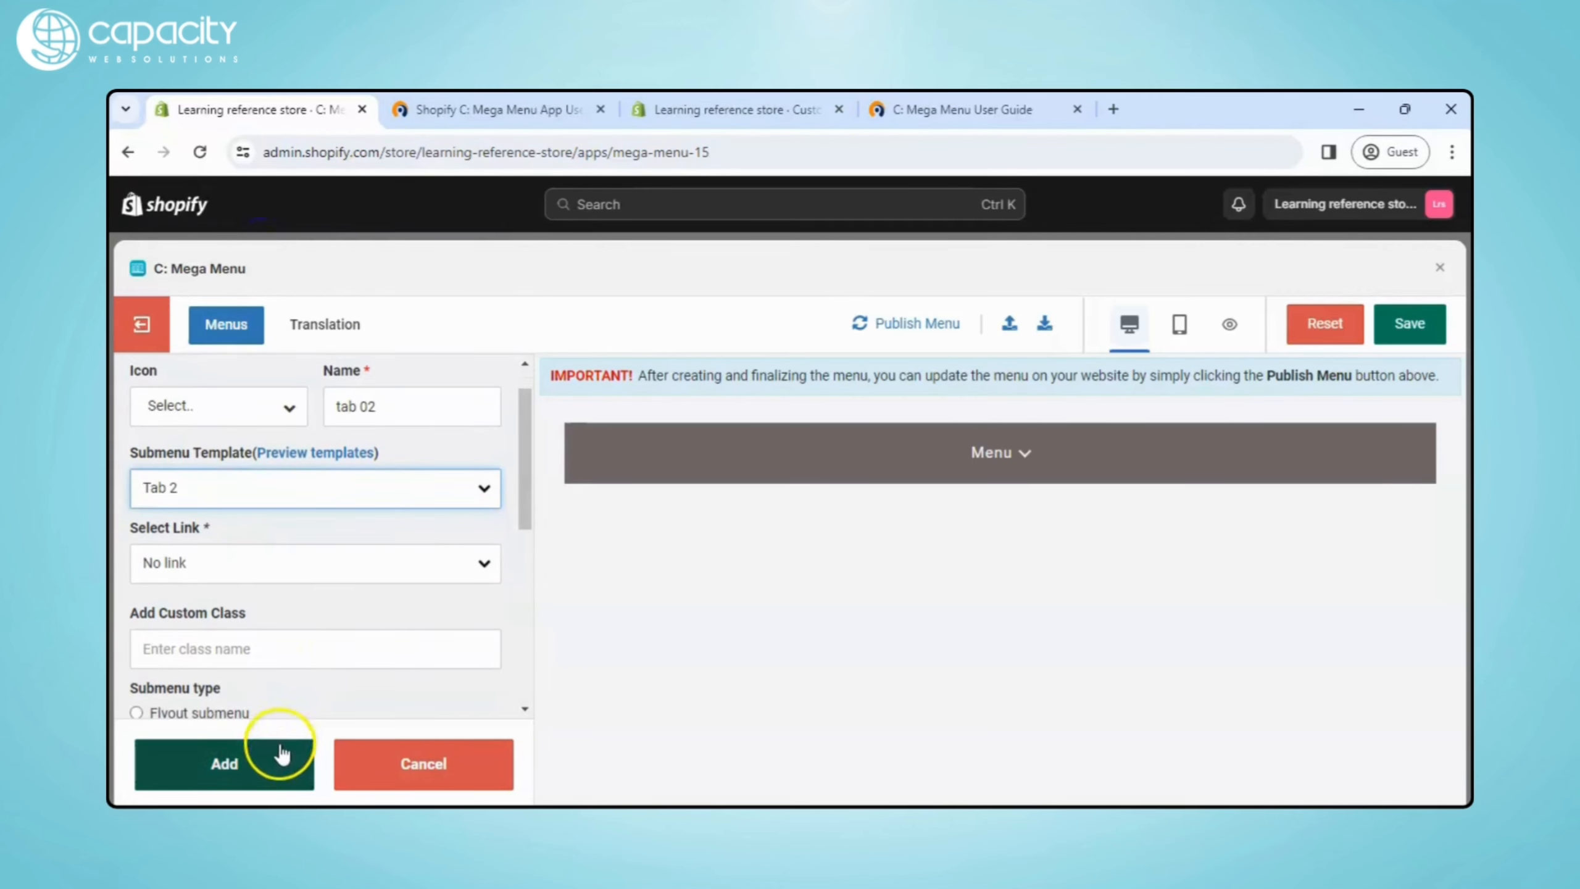
left_click(283, 758)
Expand the Menu item and change the link of its Tab 1 submenu to a product
left_click(179, 446)
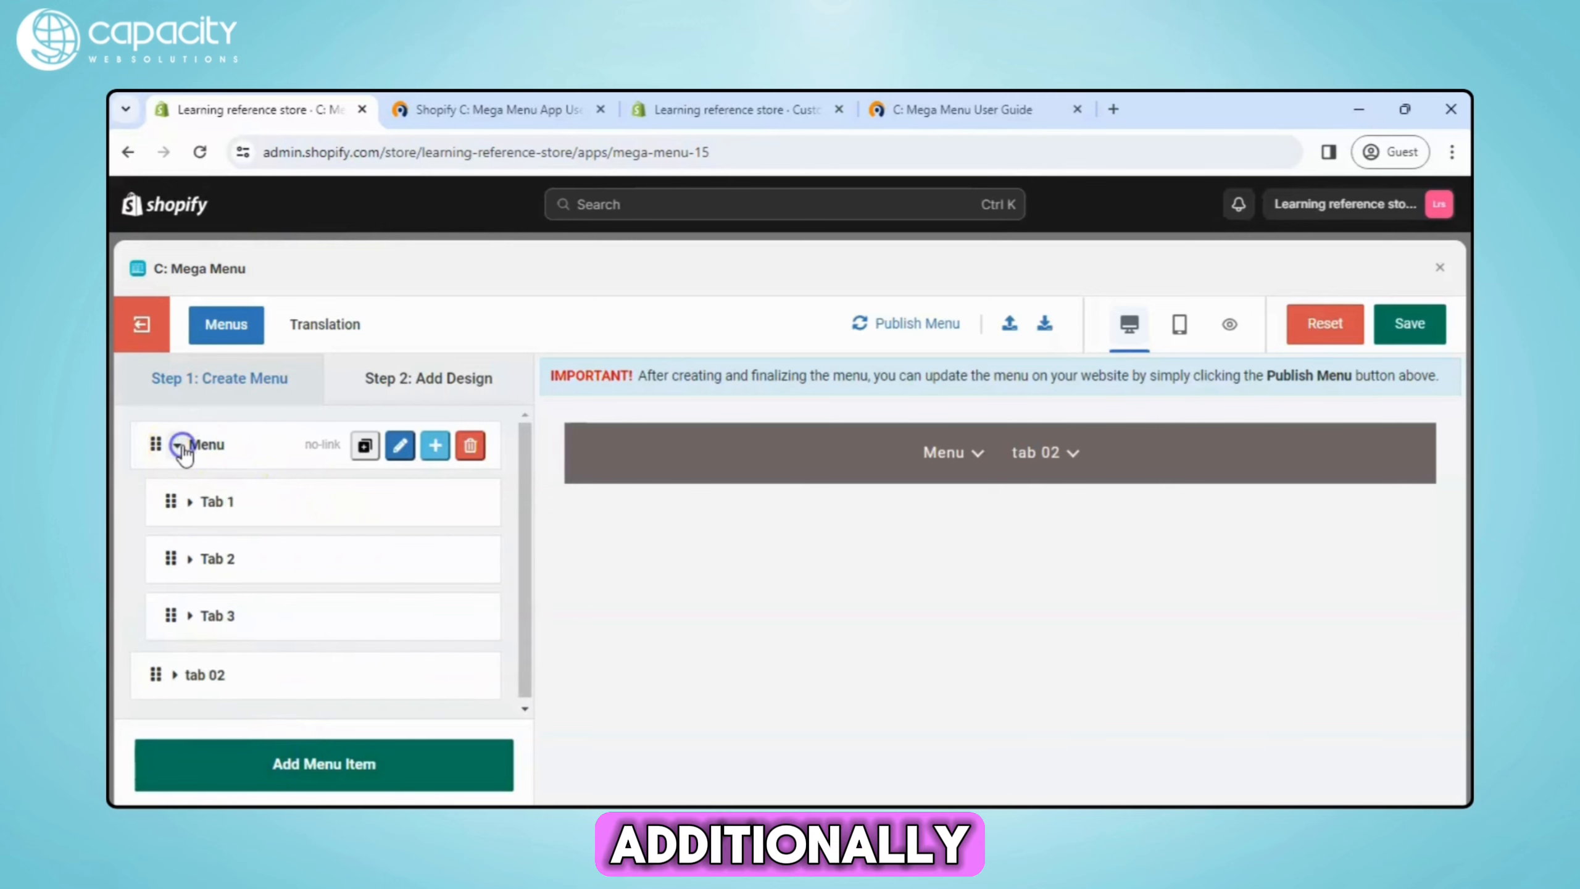
left_click(400, 506)
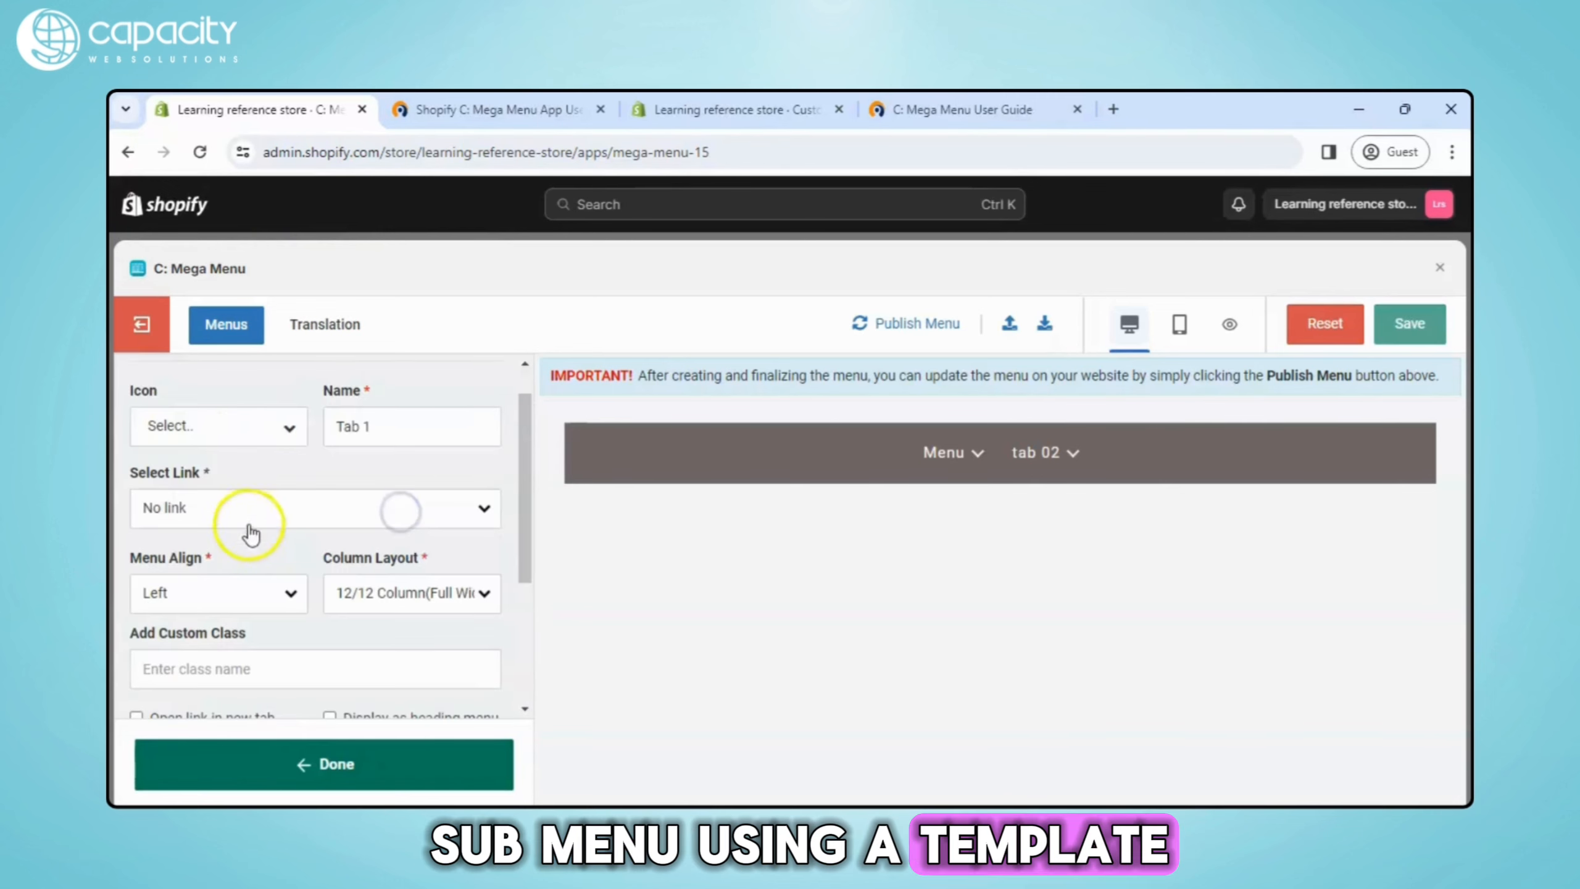
left_click(344, 506)
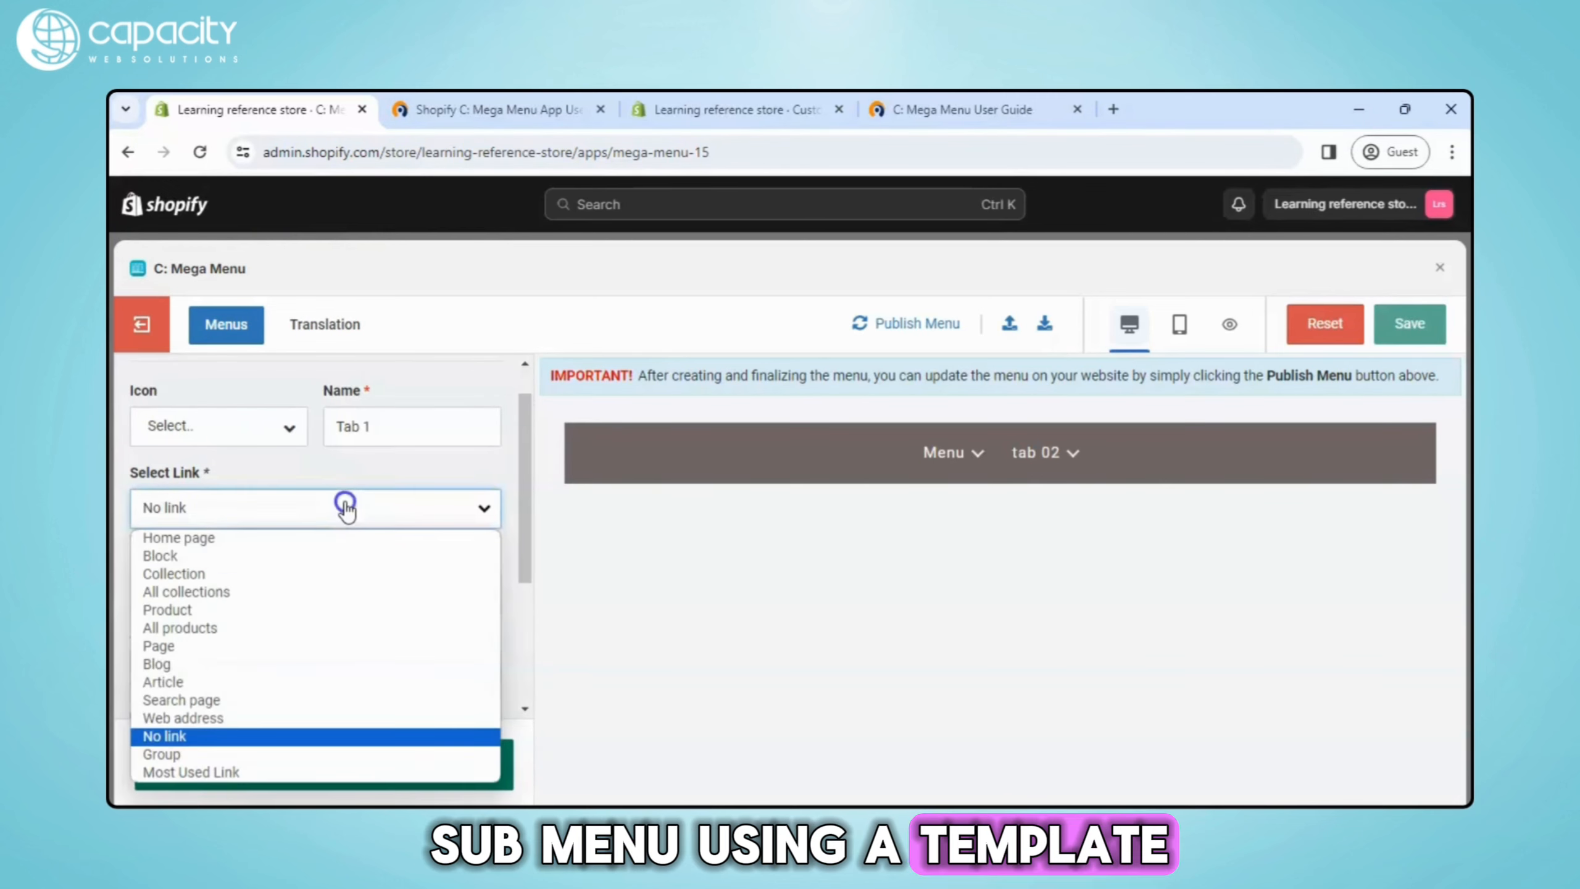
left_click(283, 609)
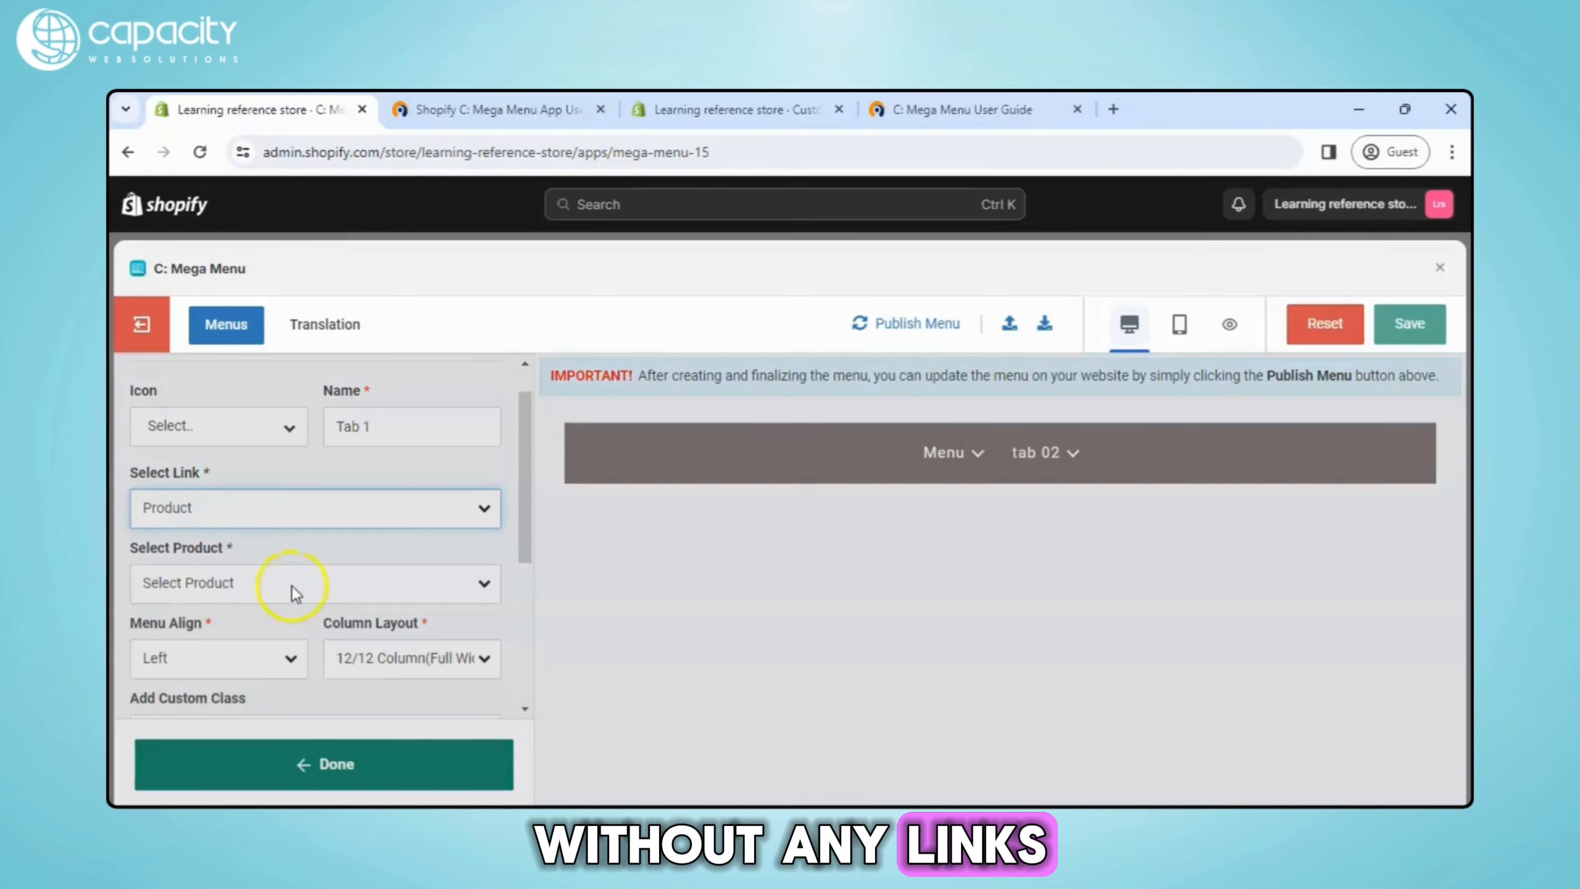
left_click(289, 588)
left_click(293, 625)
left_click(352, 750)
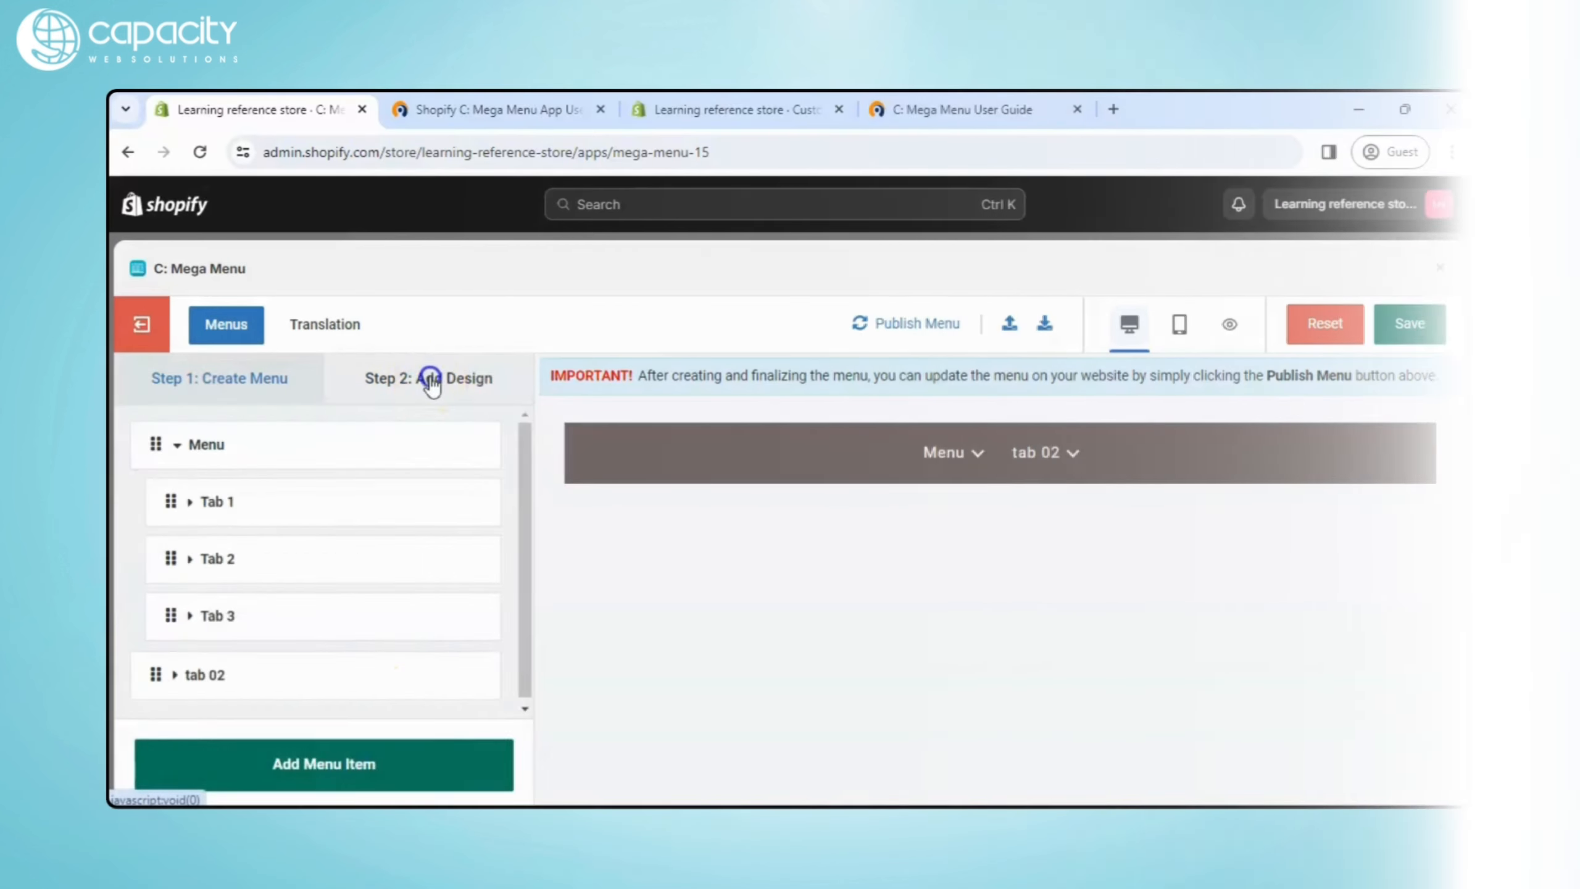
Go to the Add Design stage and choose Manual - Replace menu by CSS selector to look over its selector fields
left_click(431, 380)
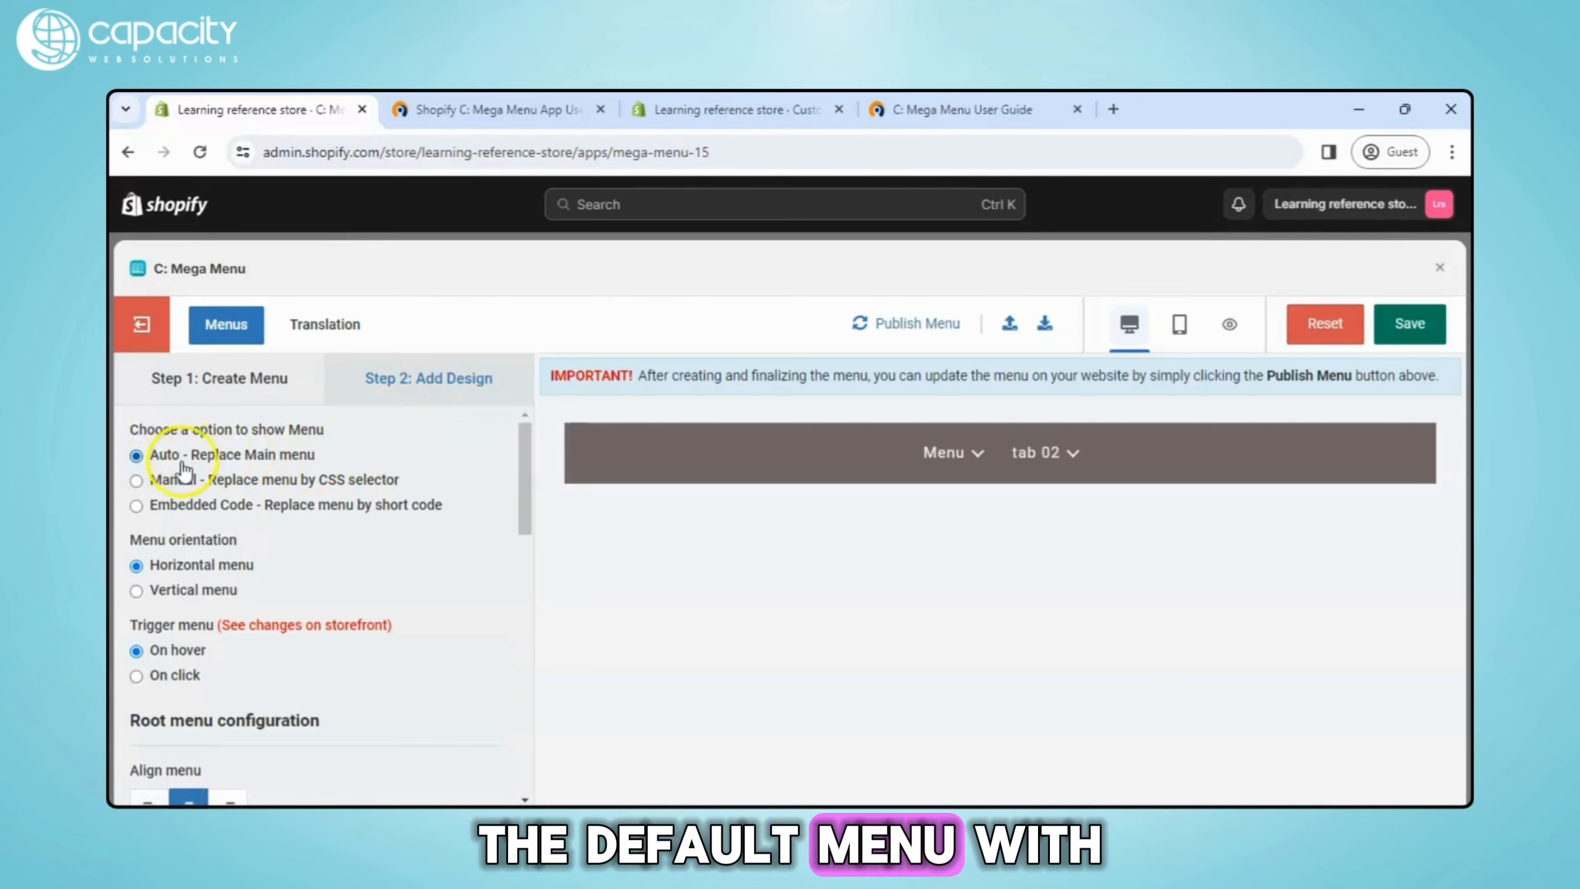
left_click(136, 480)
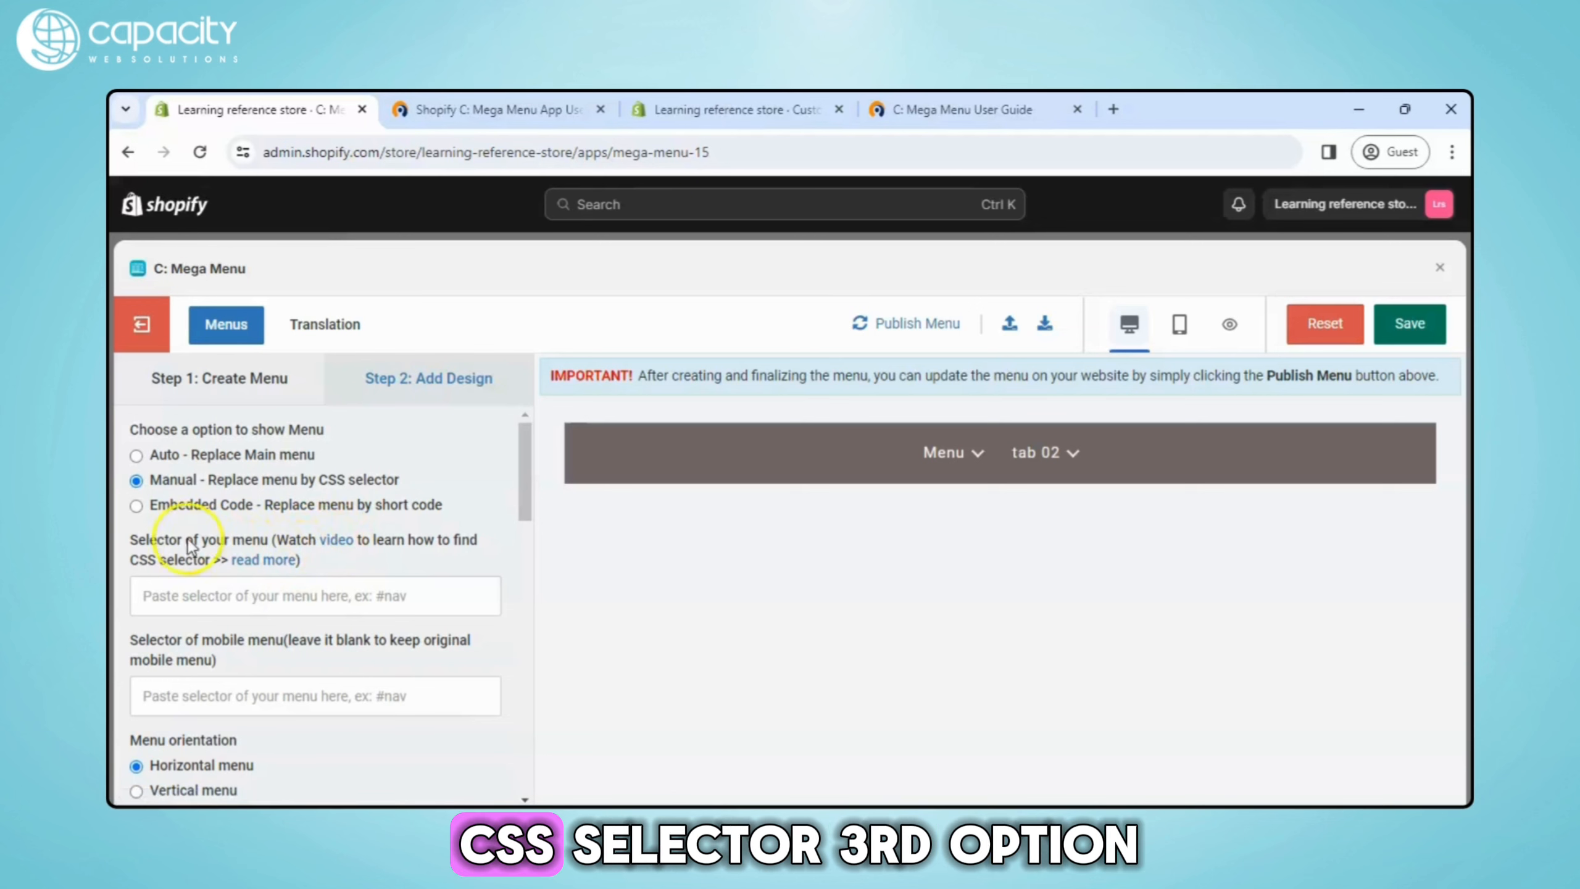
scroll(247, 601, "down", 2)
scroll(205, 535, "up", 2)
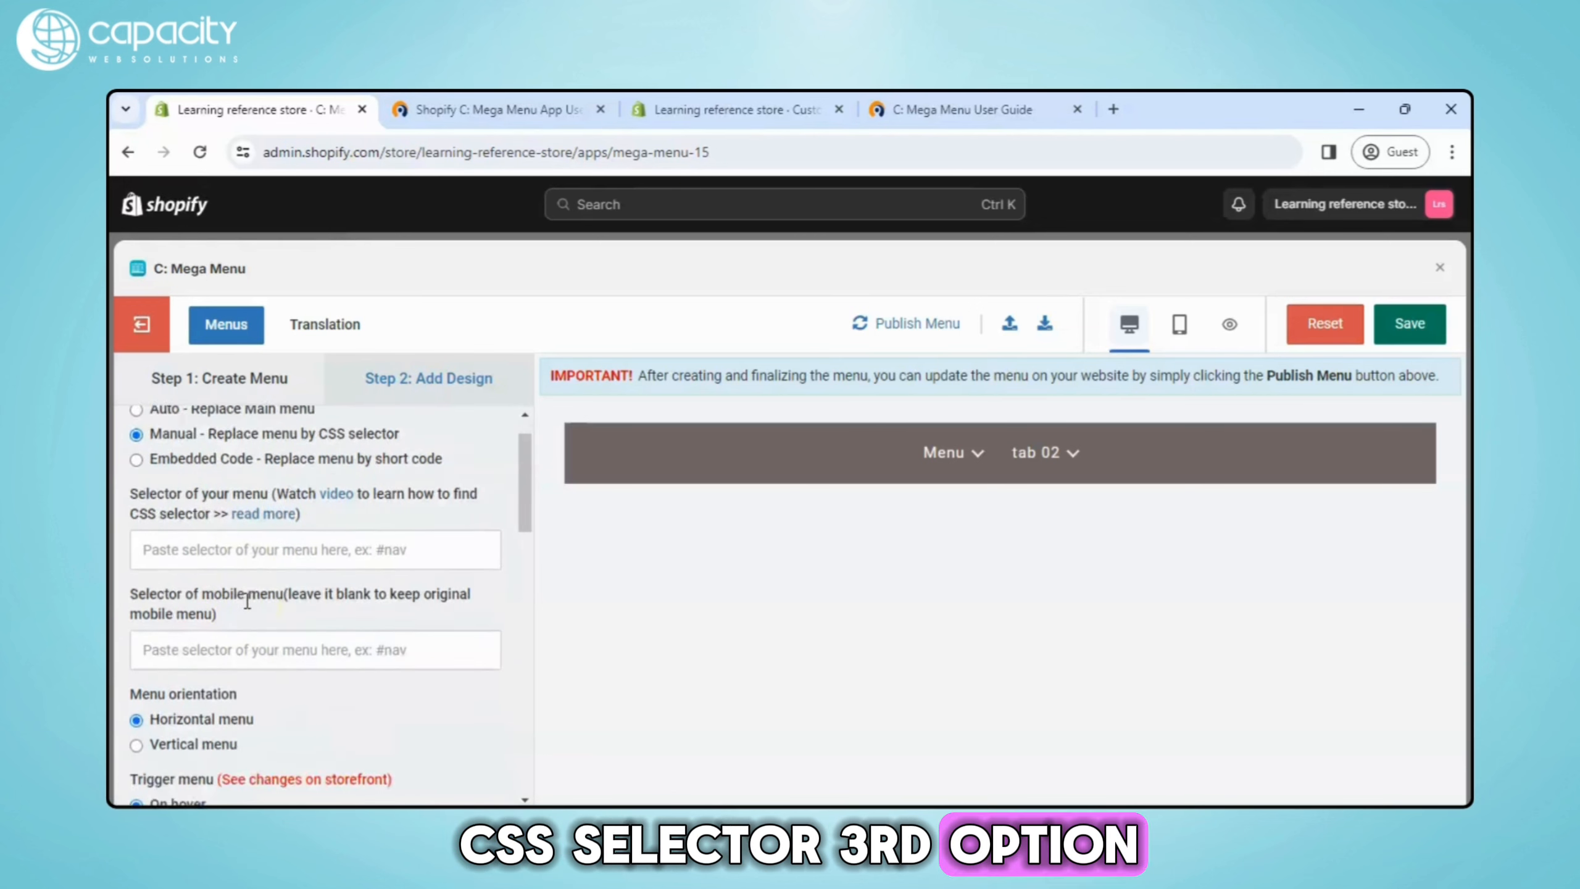
Set the menu to show through Embedded Code - Replace menu by short code, and copy the embed code
left_click(186, 507)
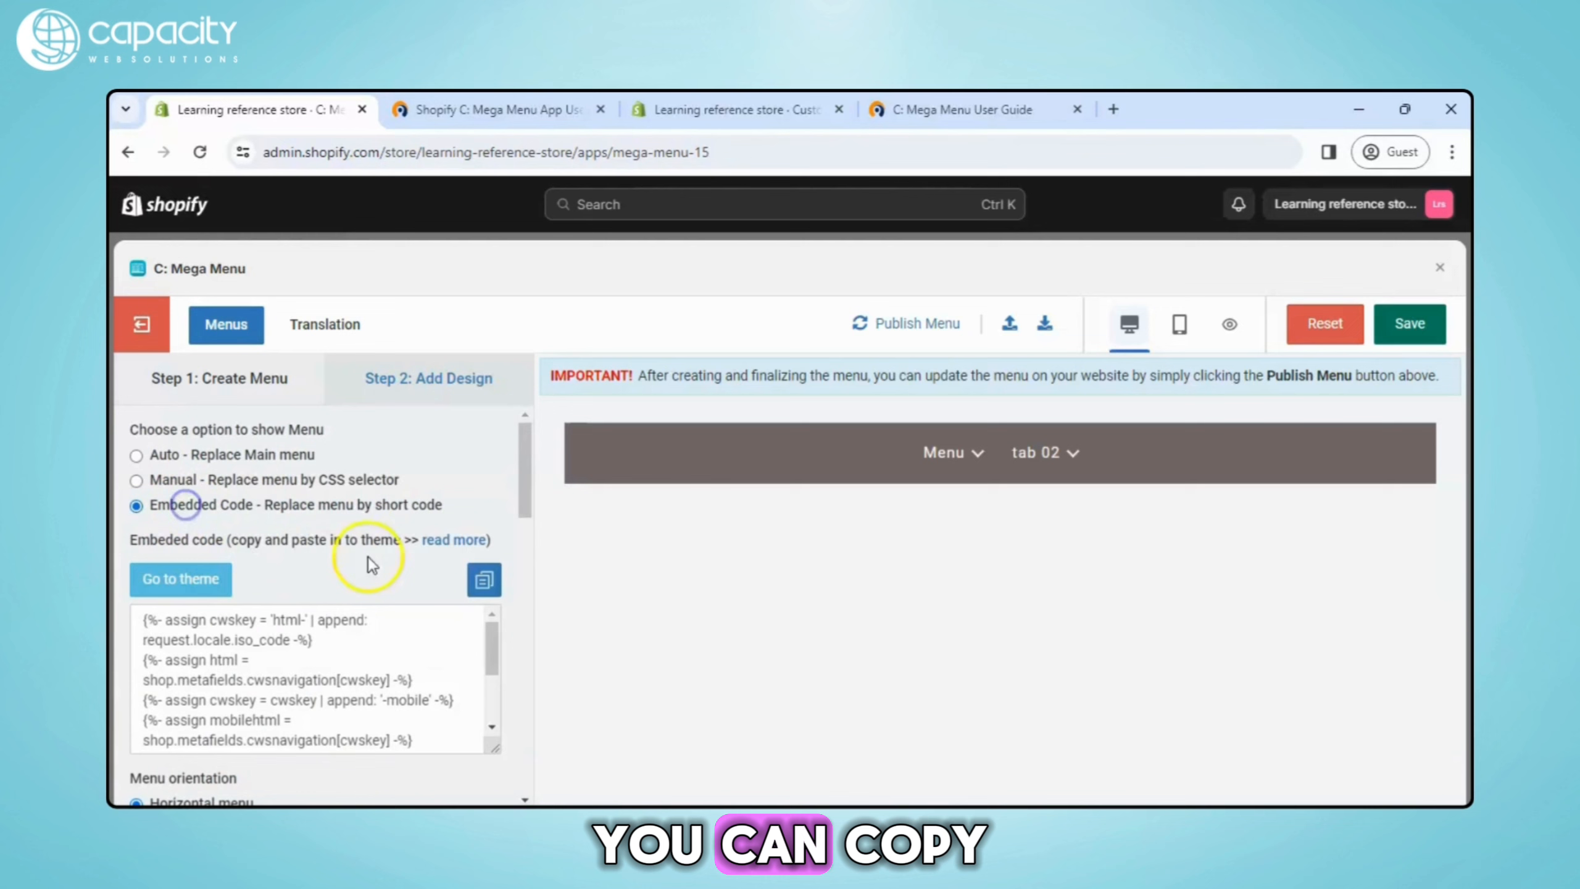
left_click(489, 580)
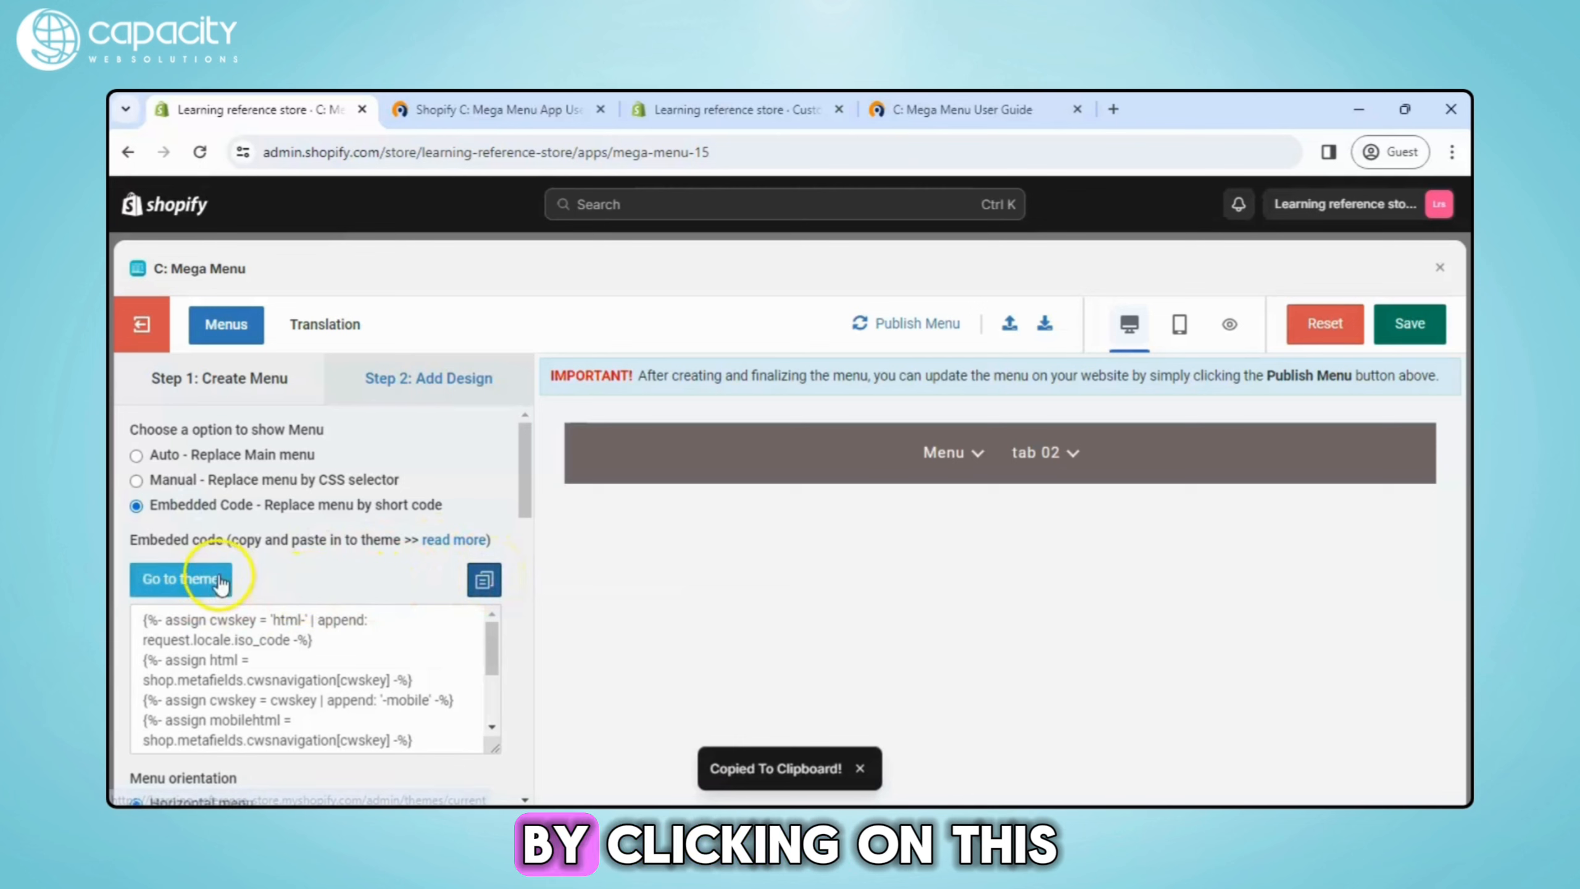
scroll(351, 617, "down", 2)
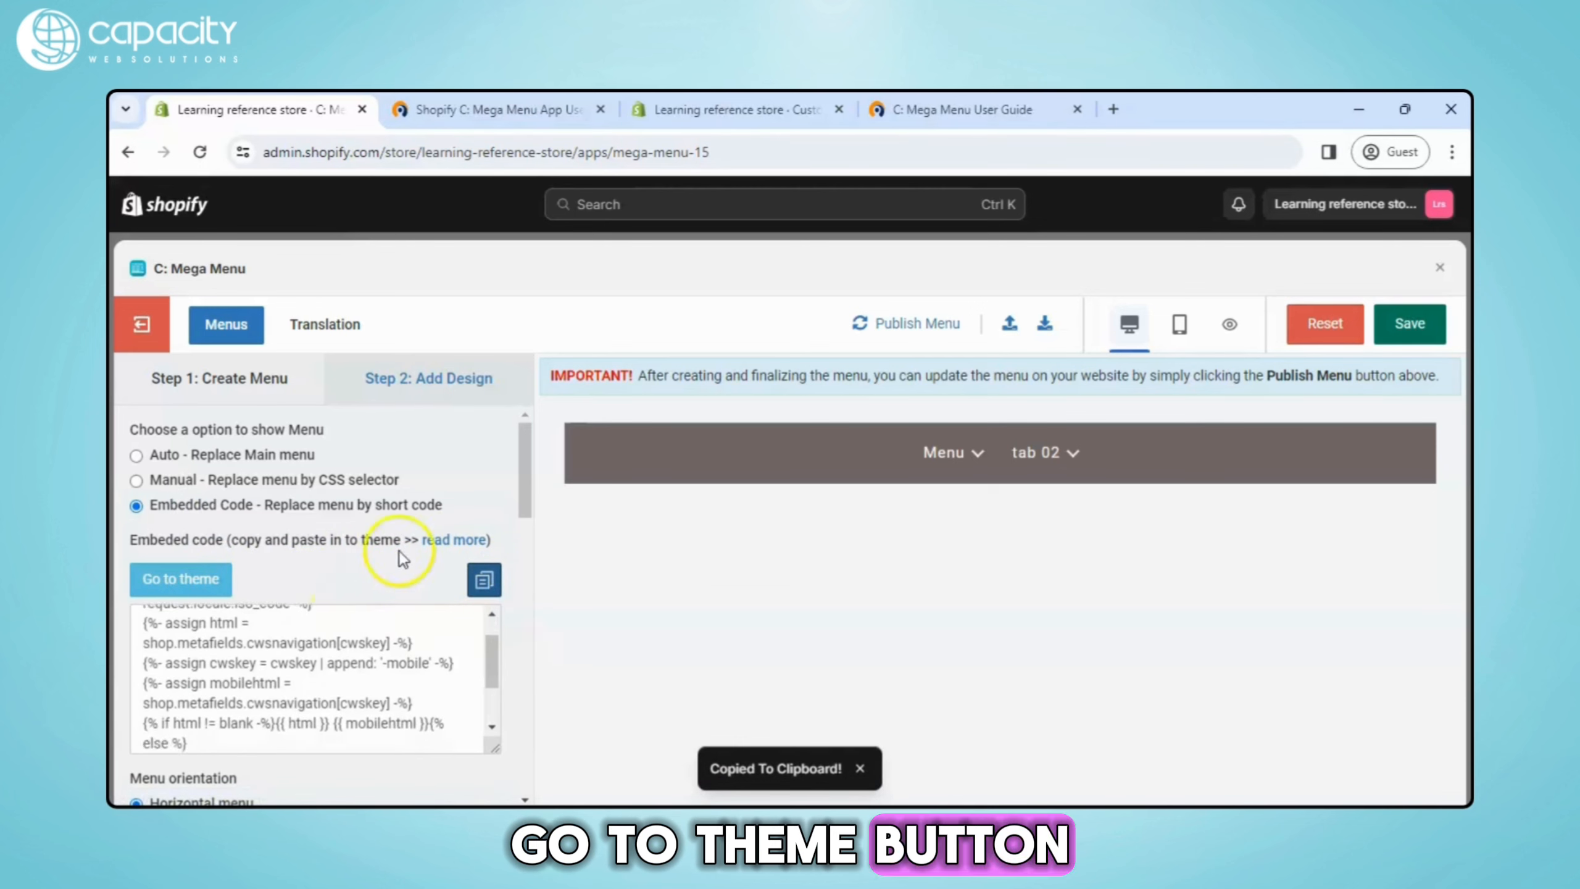
Try the vertical menu orientation, open the Menu item's submenu in the preview, and return to the horizontal orientation
scroll(408, 544, "down", 3)
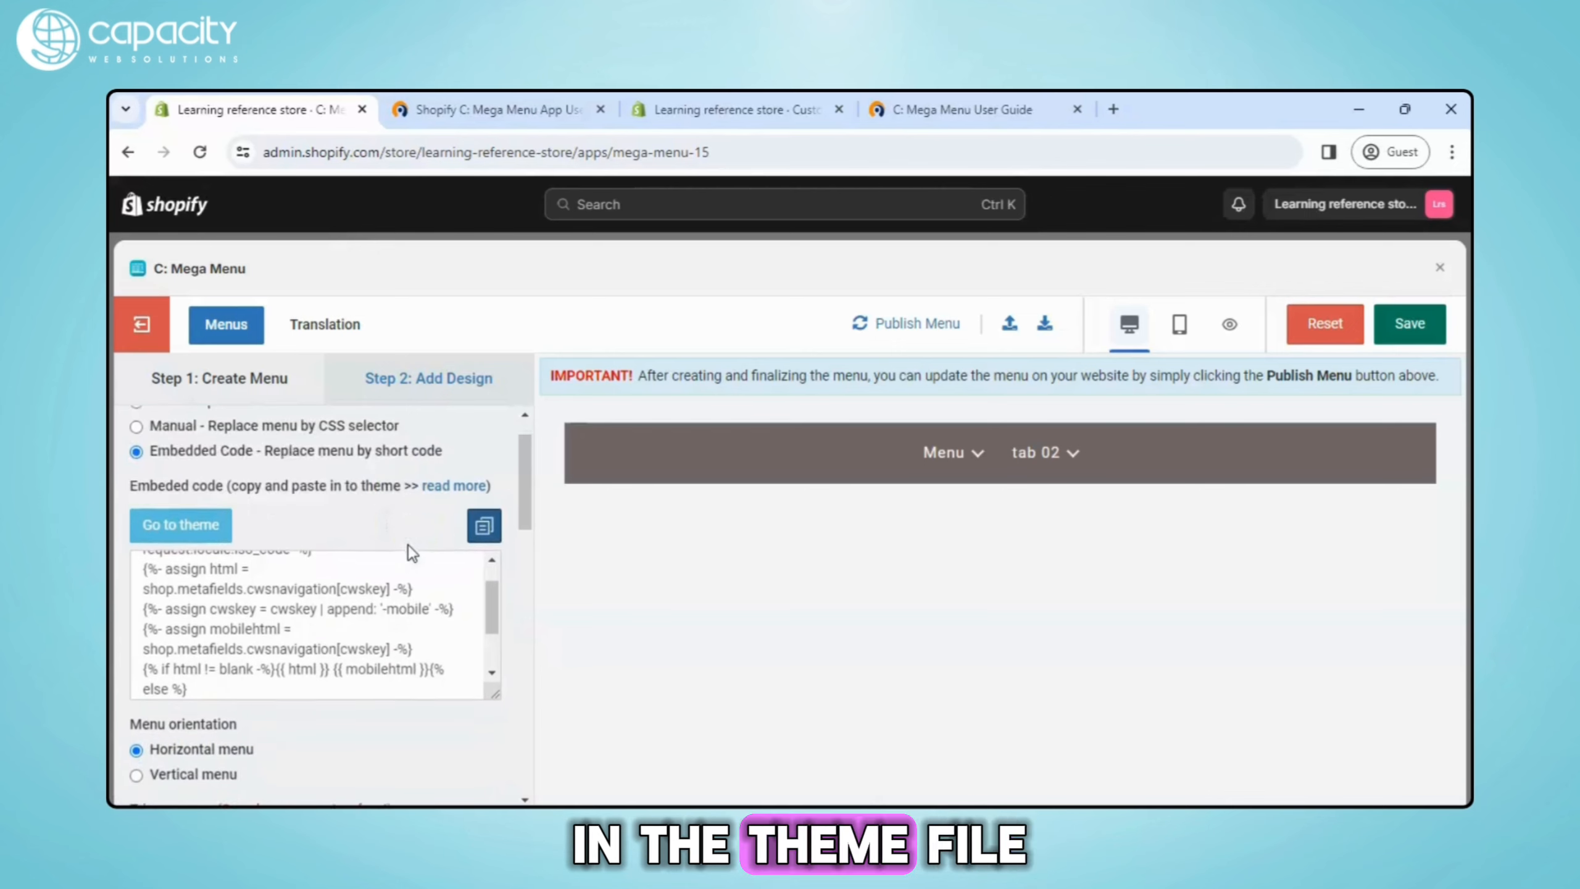
scroll(416, 634, "down", 1)
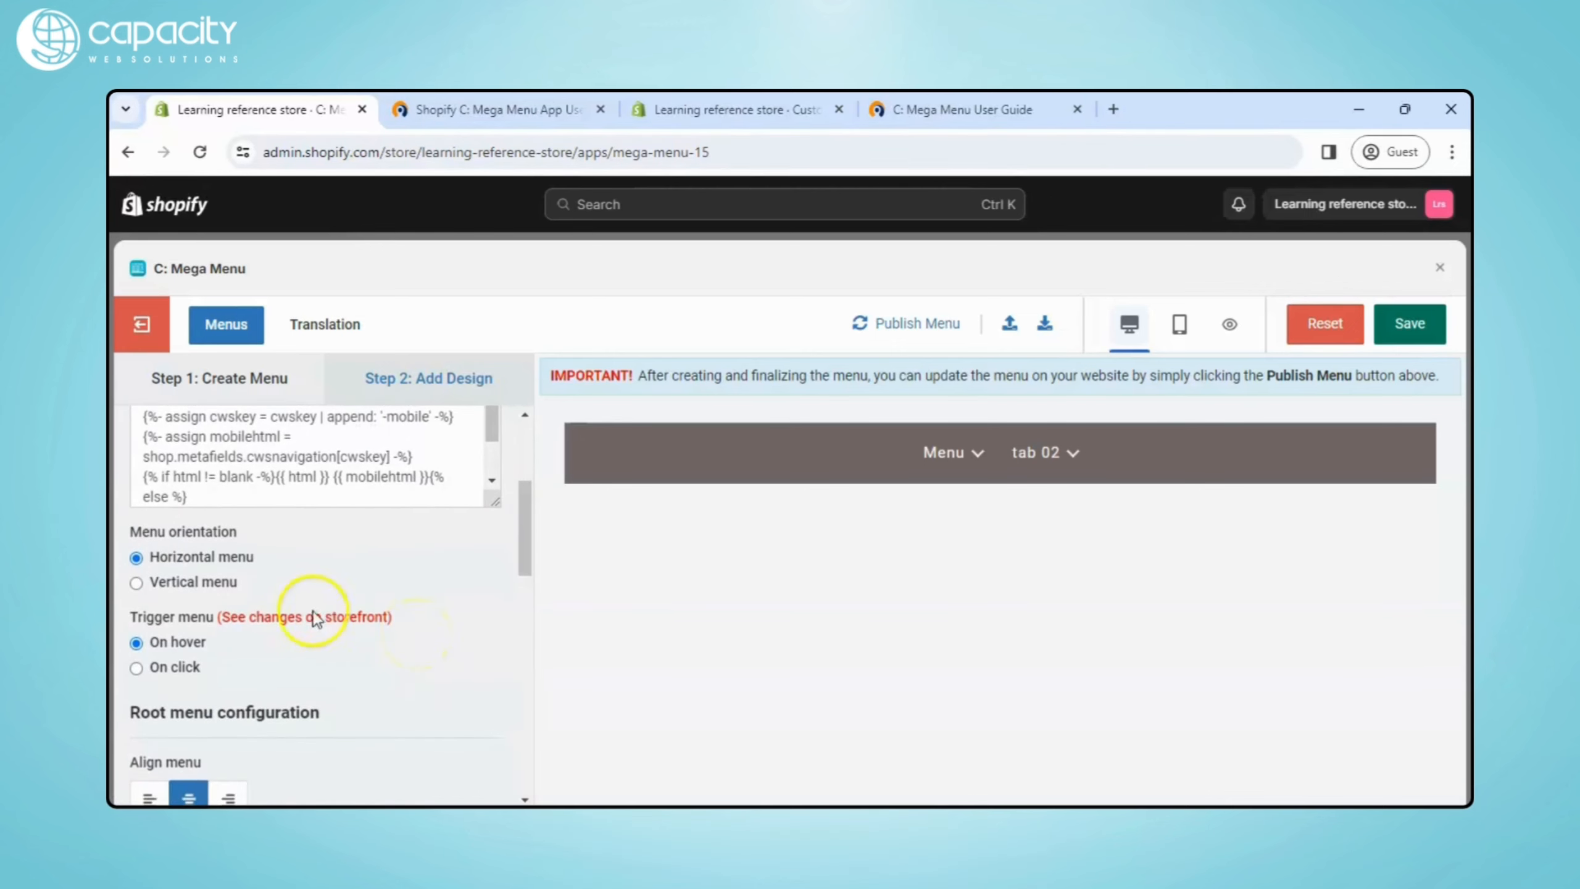
scroll(328, 571, "down", 1)
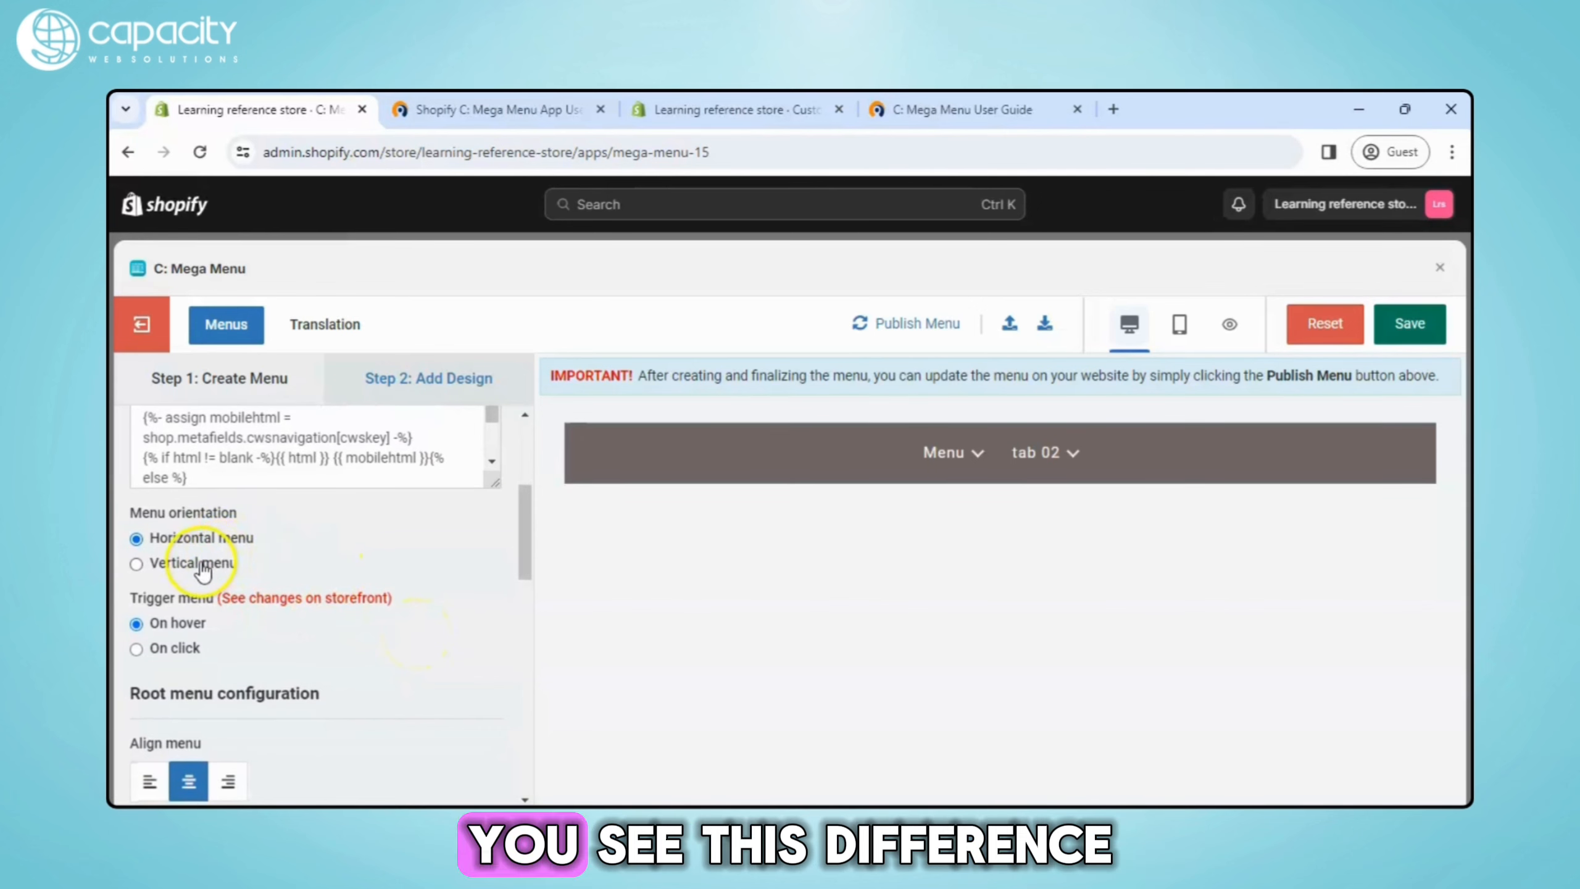
left_click(203, 564)
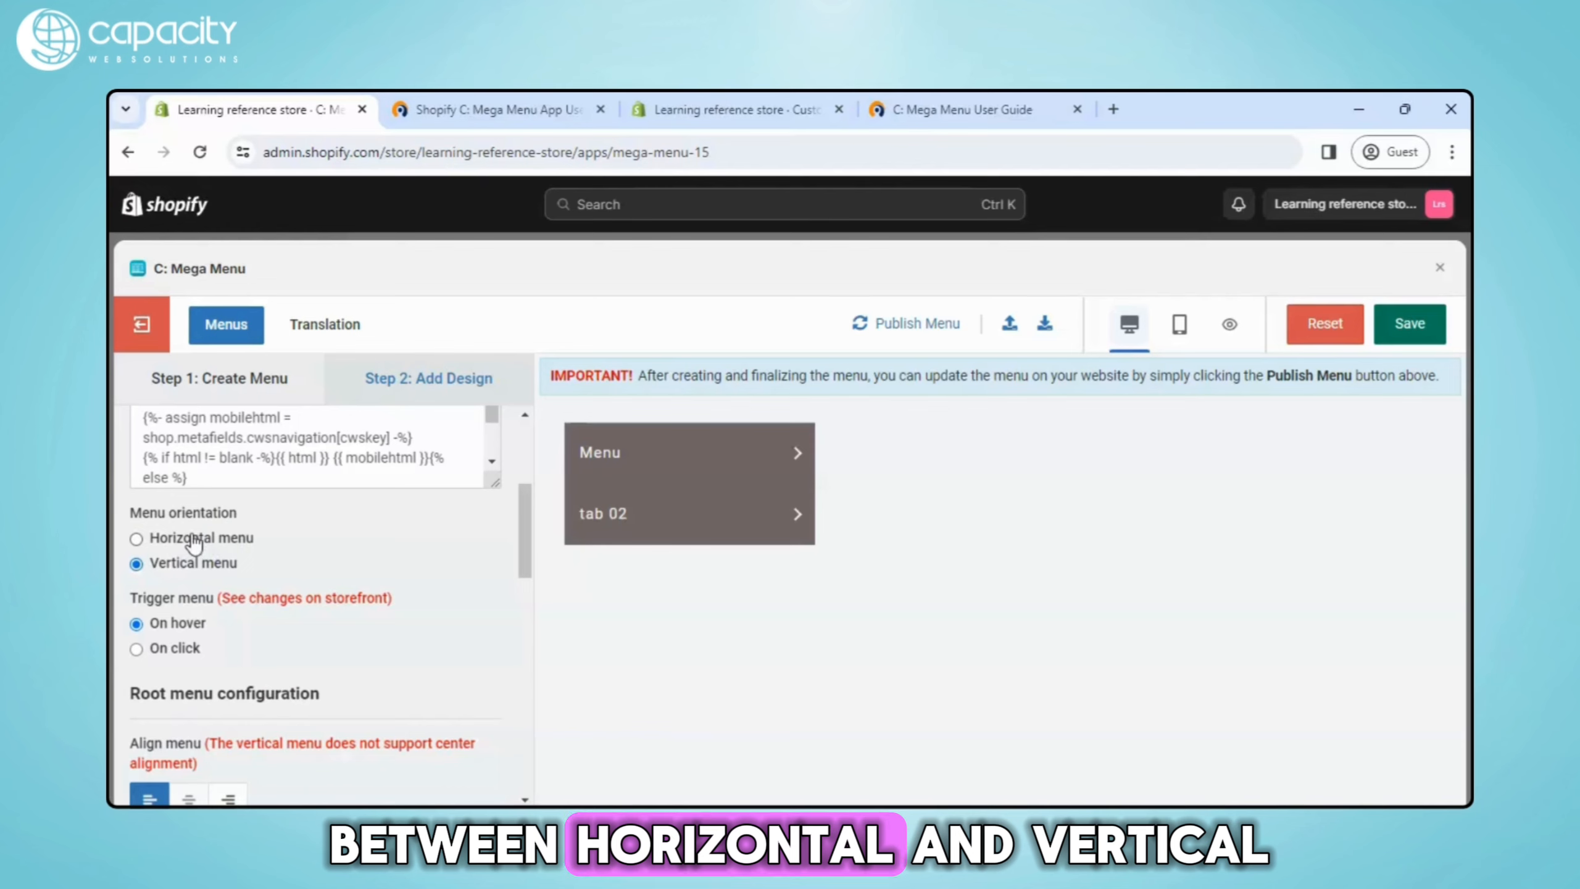
left_click(194, 544)
left_click(200, 563)
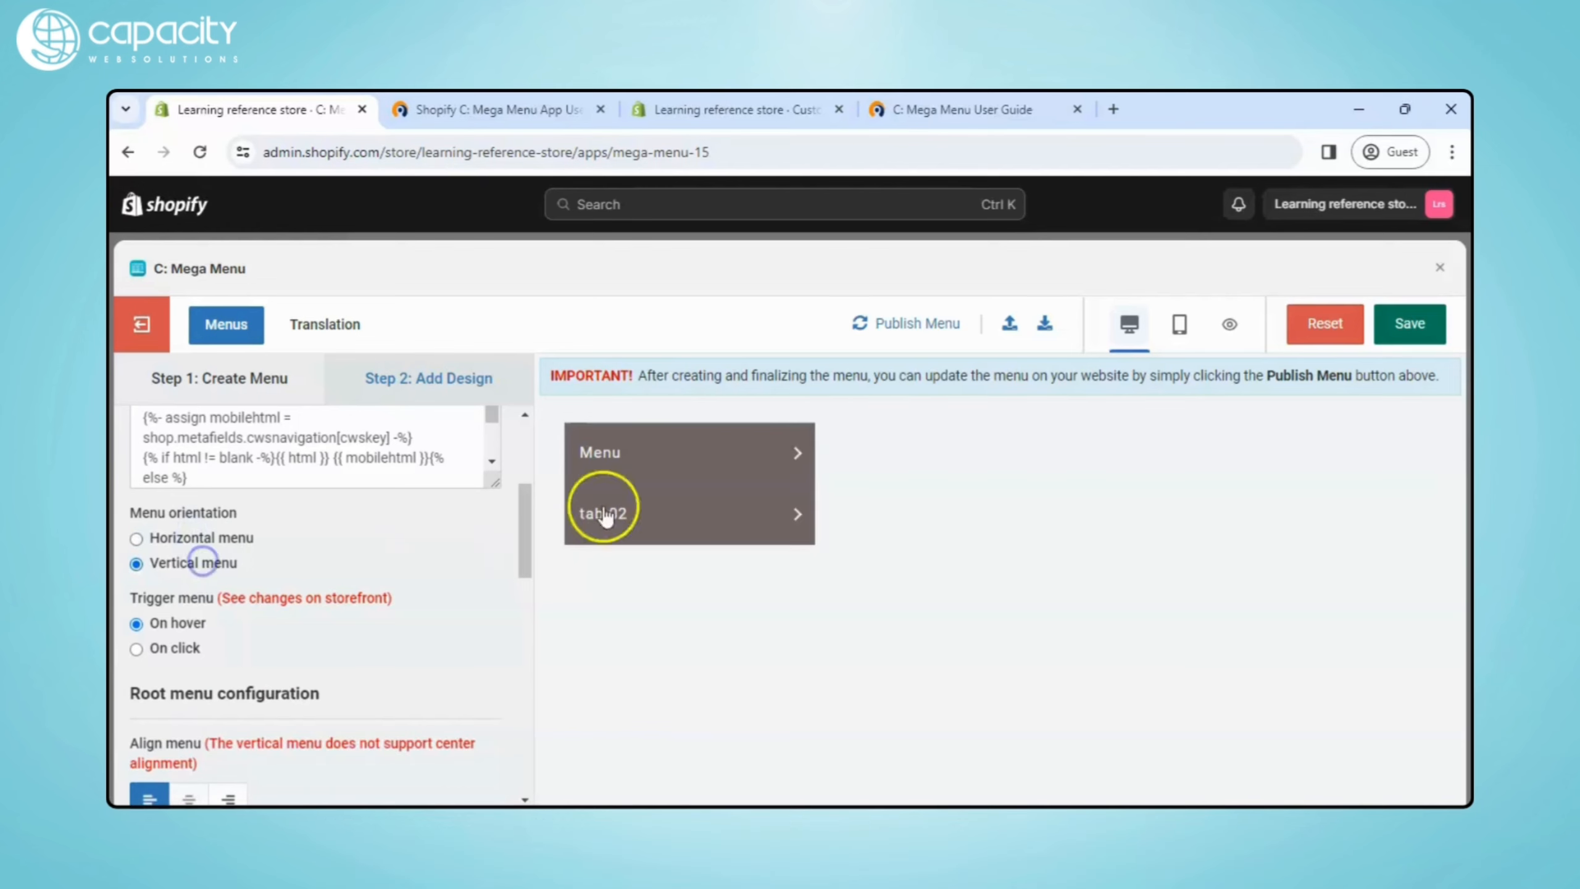
left_click(794, 454)
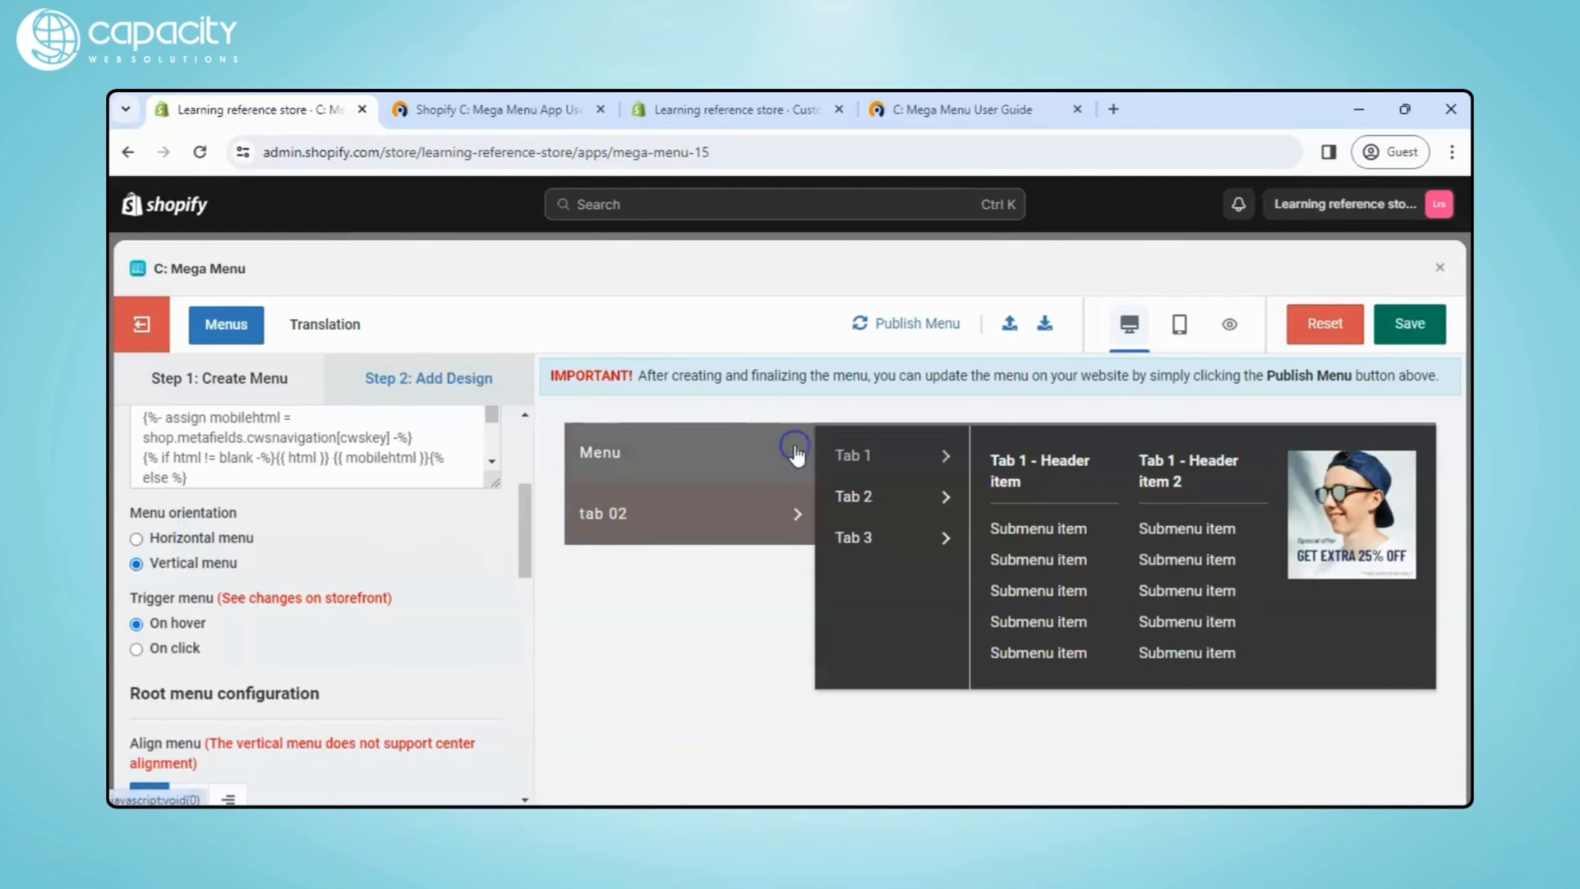
left_click(224, 539)
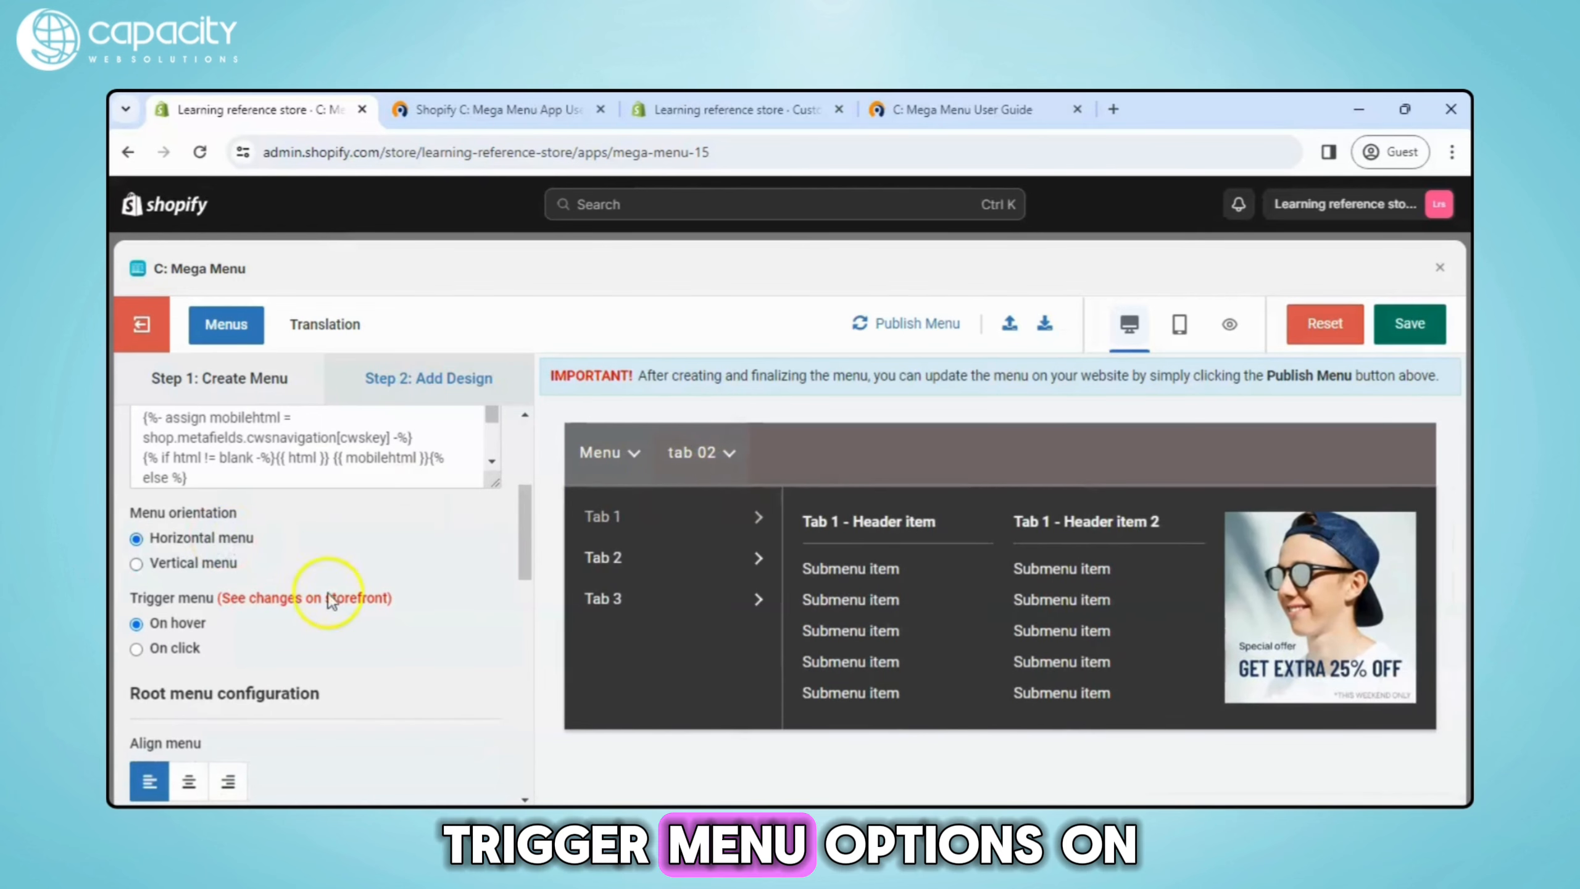
Check the trigger menu options and the storefront note beside them, keeping On hover selected
scroll(262, 610, "down", 1)
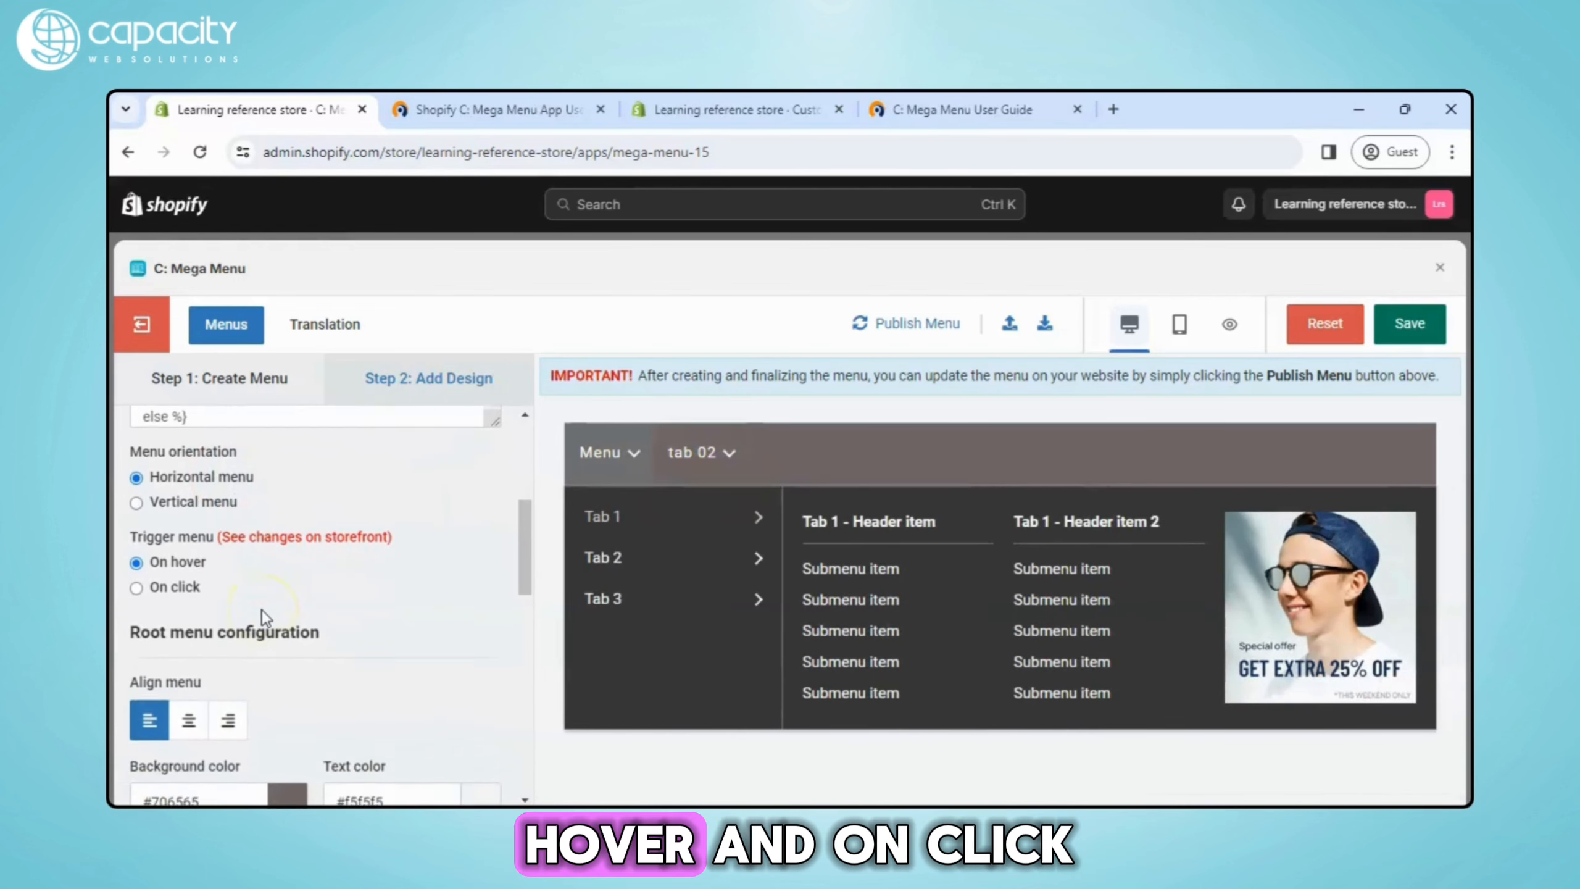
left_click(177, 570)
left_click(162, 546)
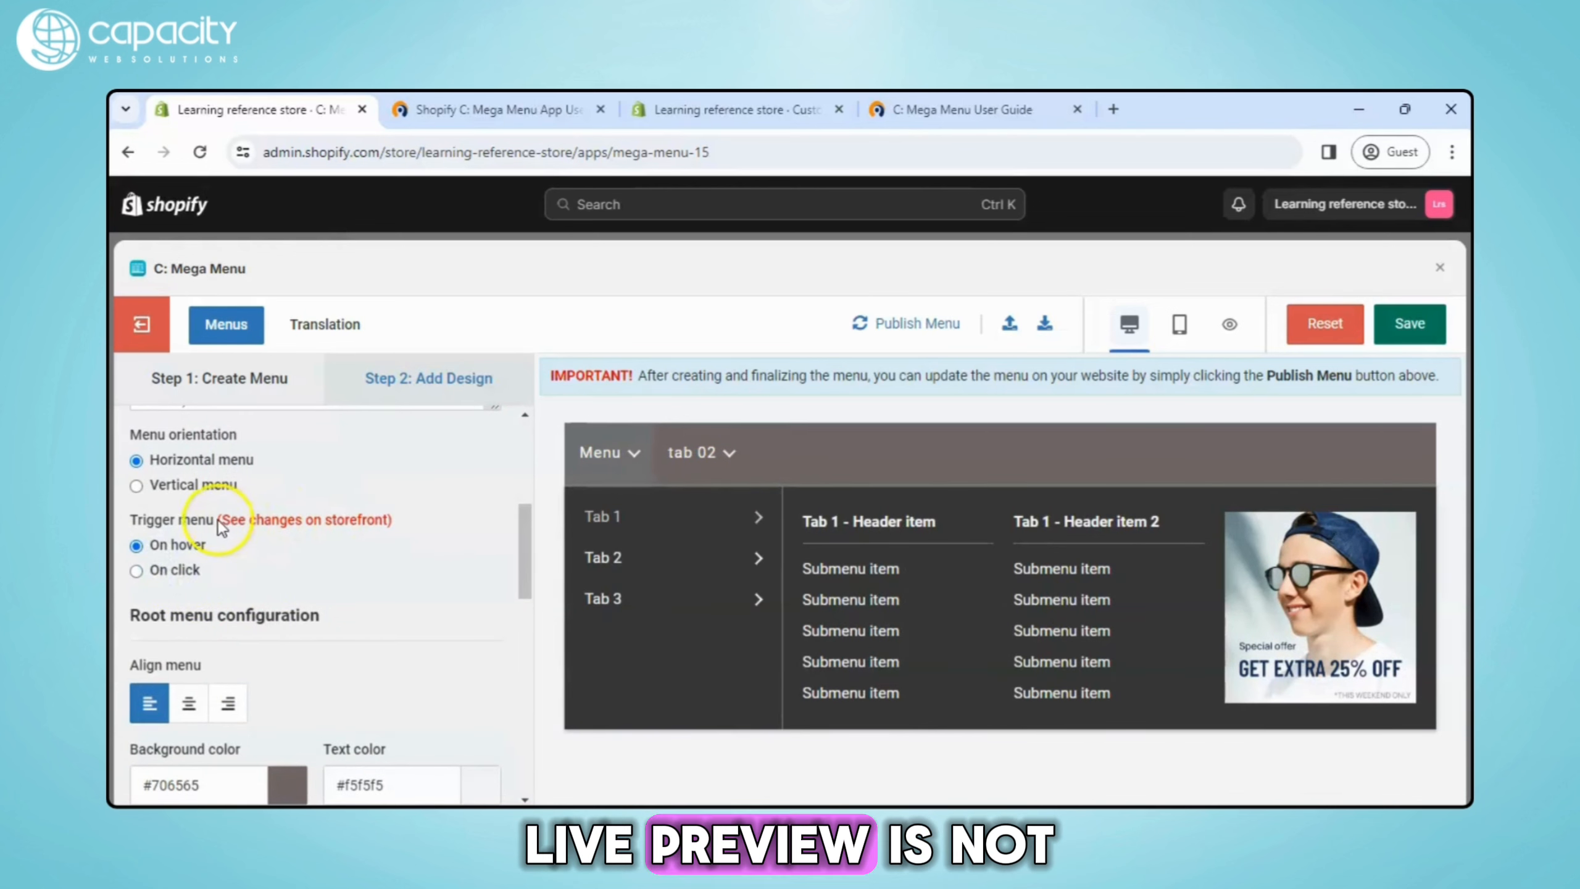
left_click_drag(218, 518, 422, 513)
left_click(427, 514)
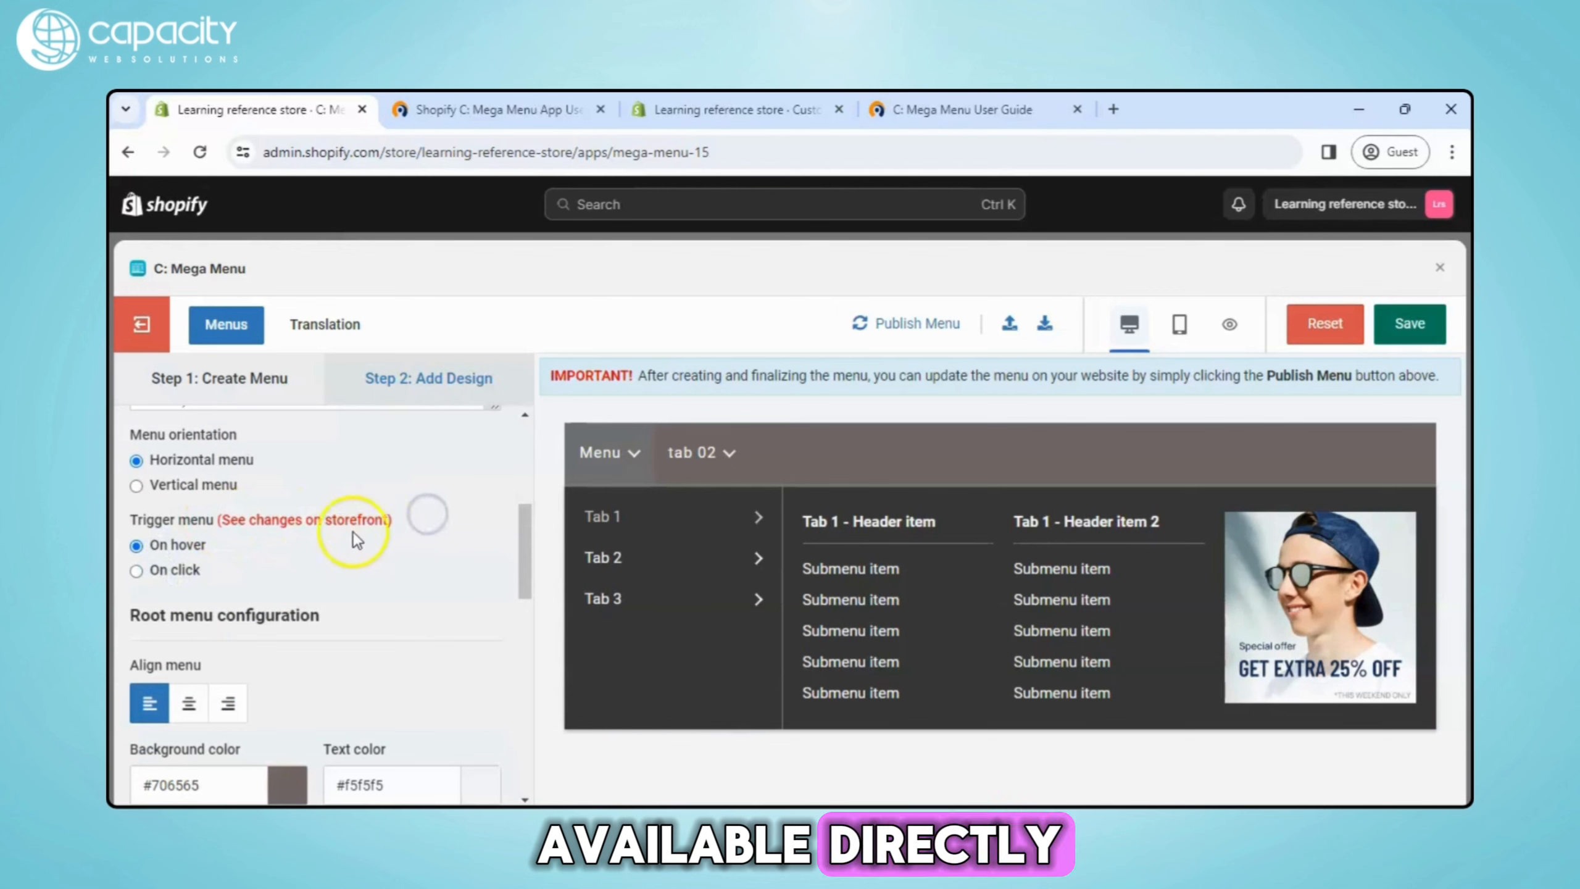
Look over the root menu configuration settings, and collapse and reopen the submenu in the preview
scroll(383, 576, "down", 2)
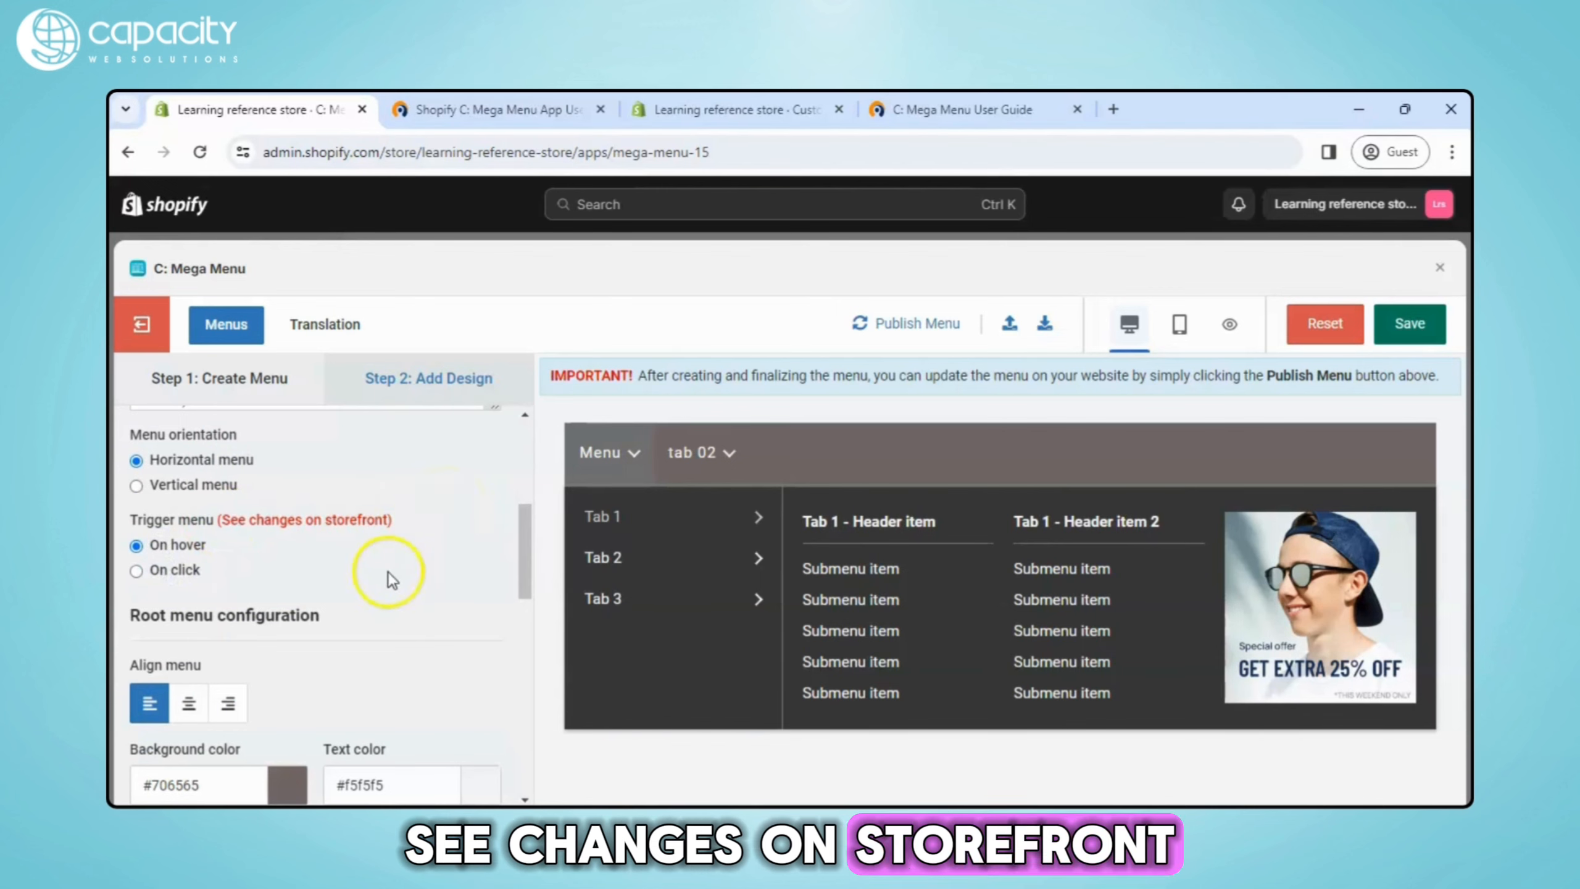
scroll(380, 579, "down", 1)
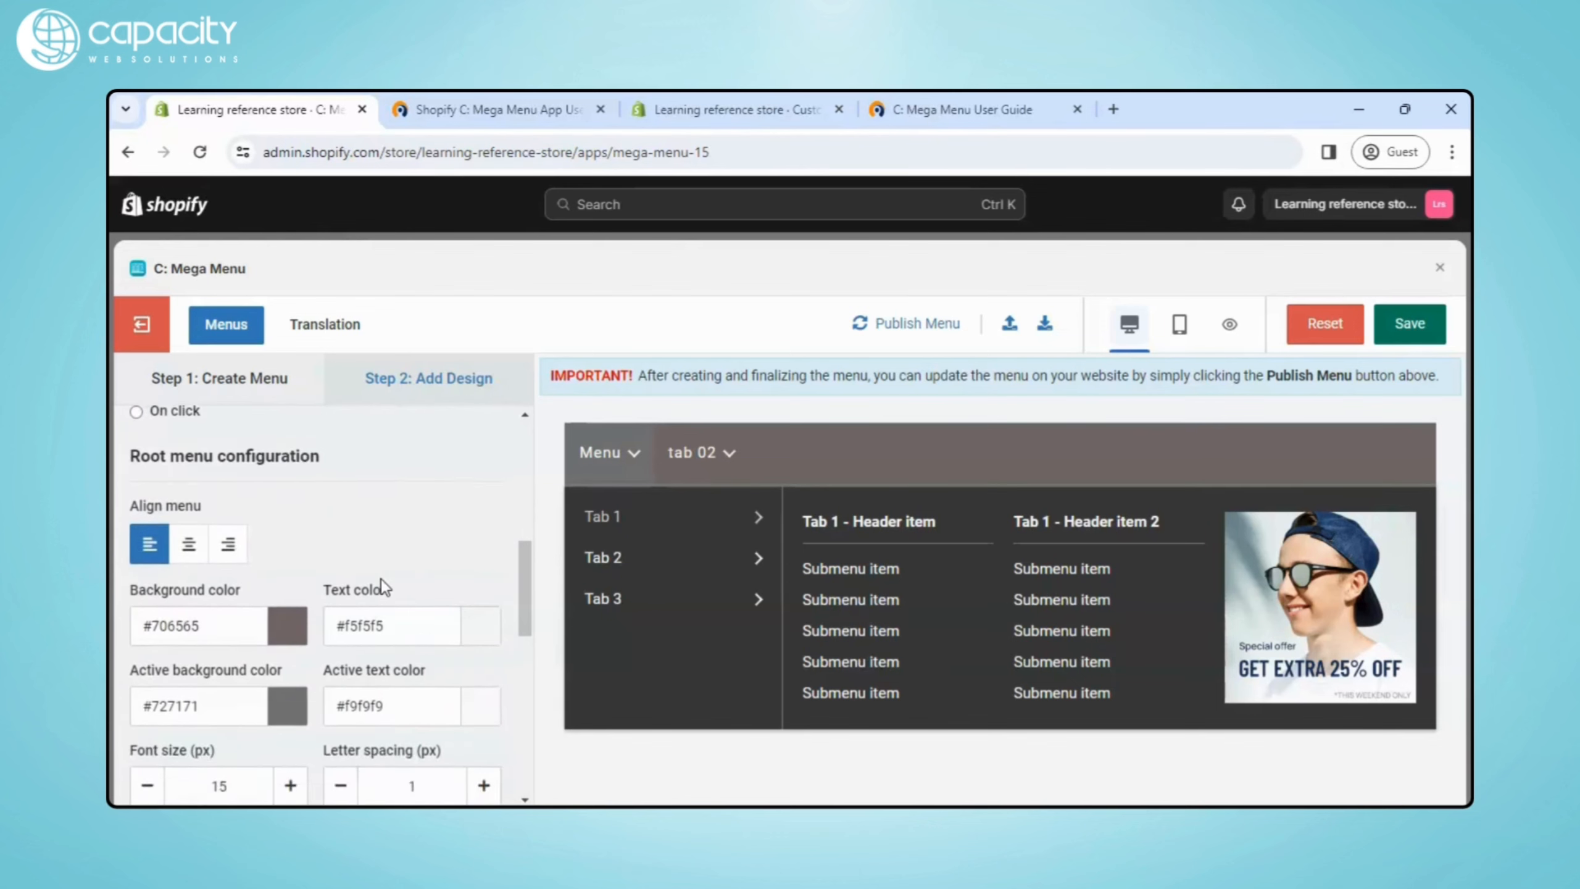
scroll(380, 579, "up", 2)
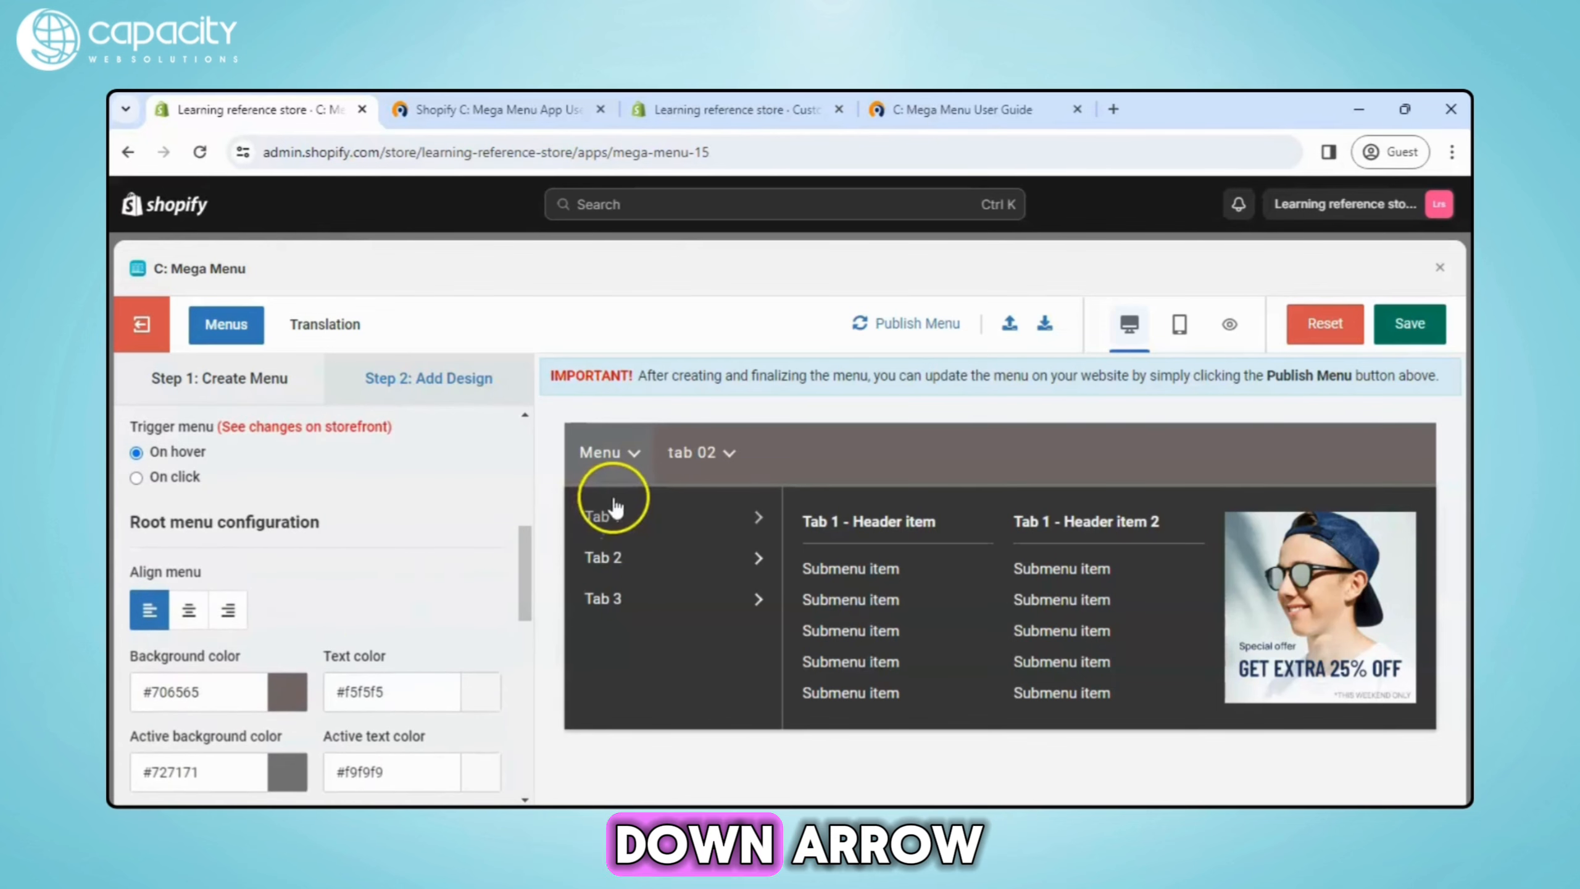
left_click(637, 456)
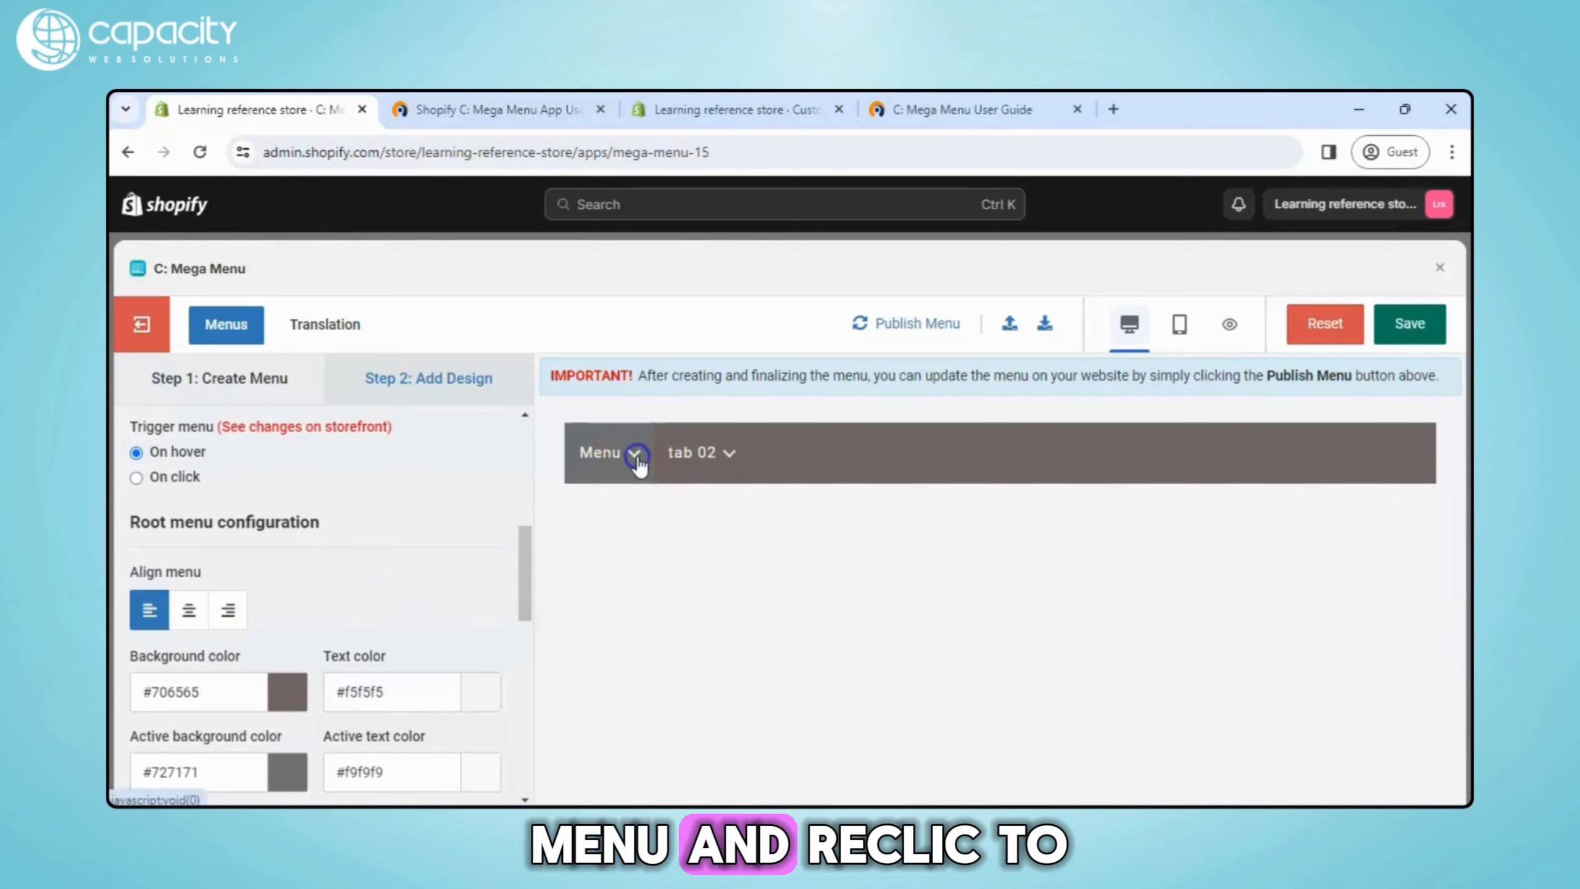
left_click(708, 460)
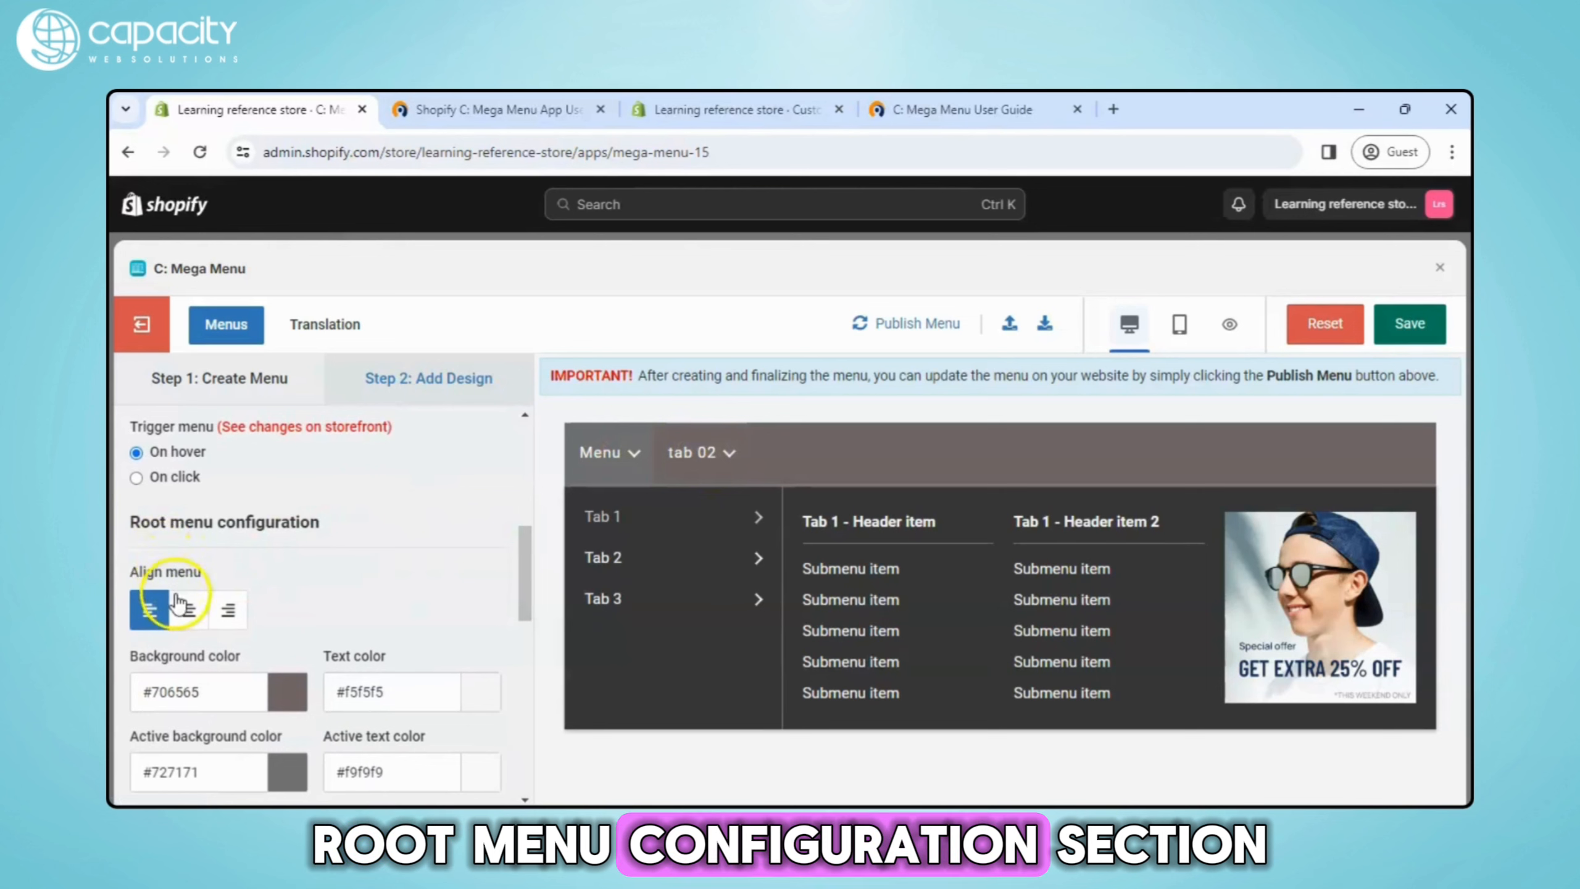
Try right alignment and center alignment for the root menu in the horizontal layout
scroll(280, 573, "down", 1)
left_click(231, 588)
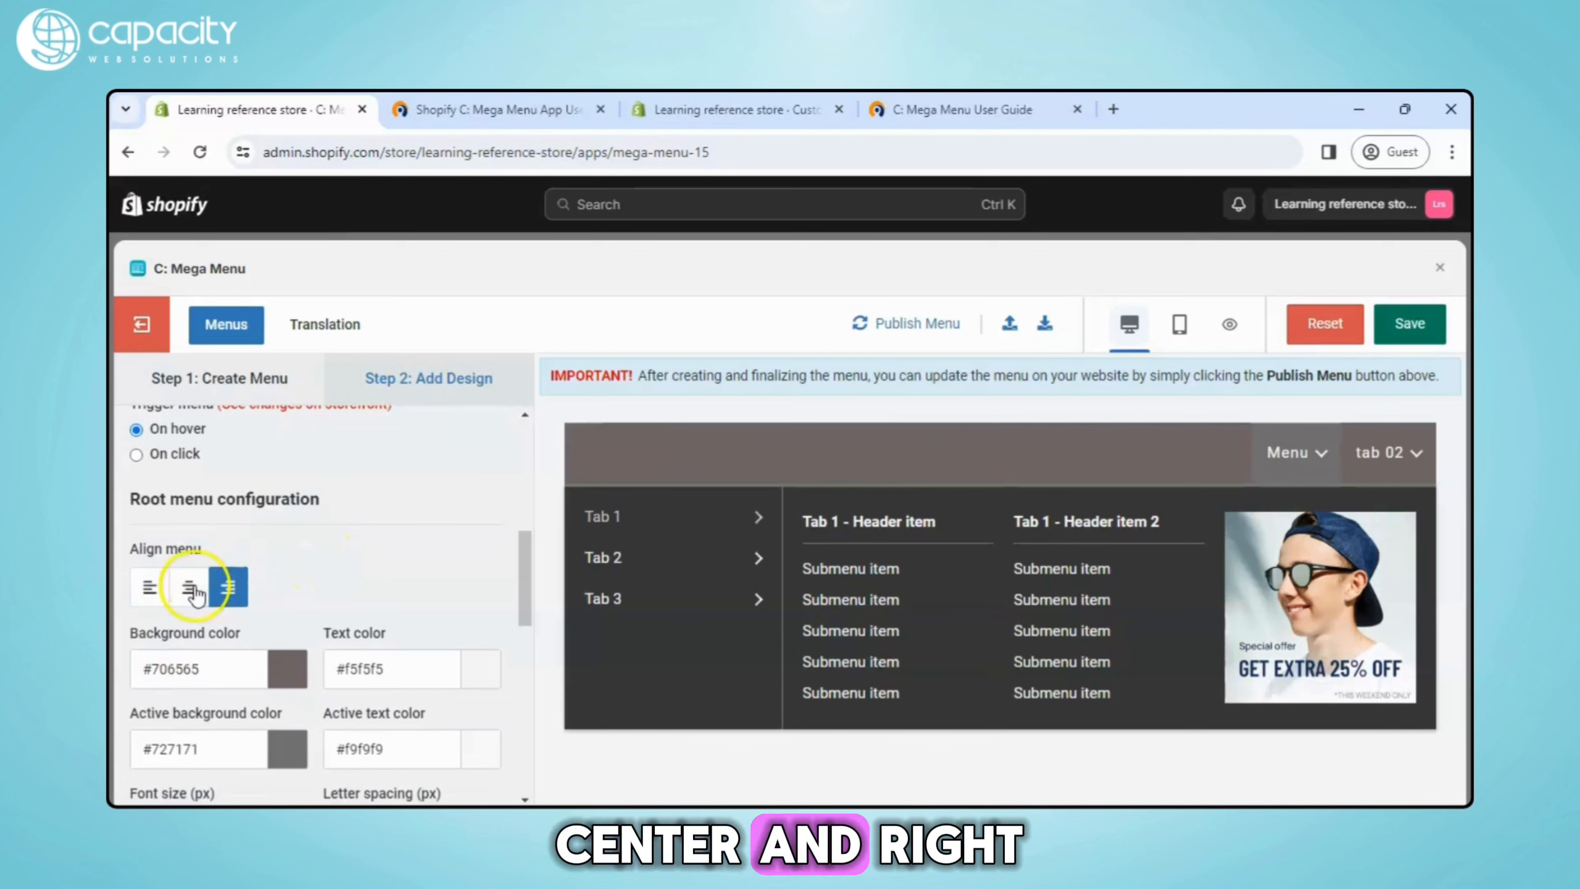
left_click(190, 590)
Try the vertical menu orientation with right and left alignment, and return to the left-aligned horizontal menu
scroll(256, 509, "up", 3)
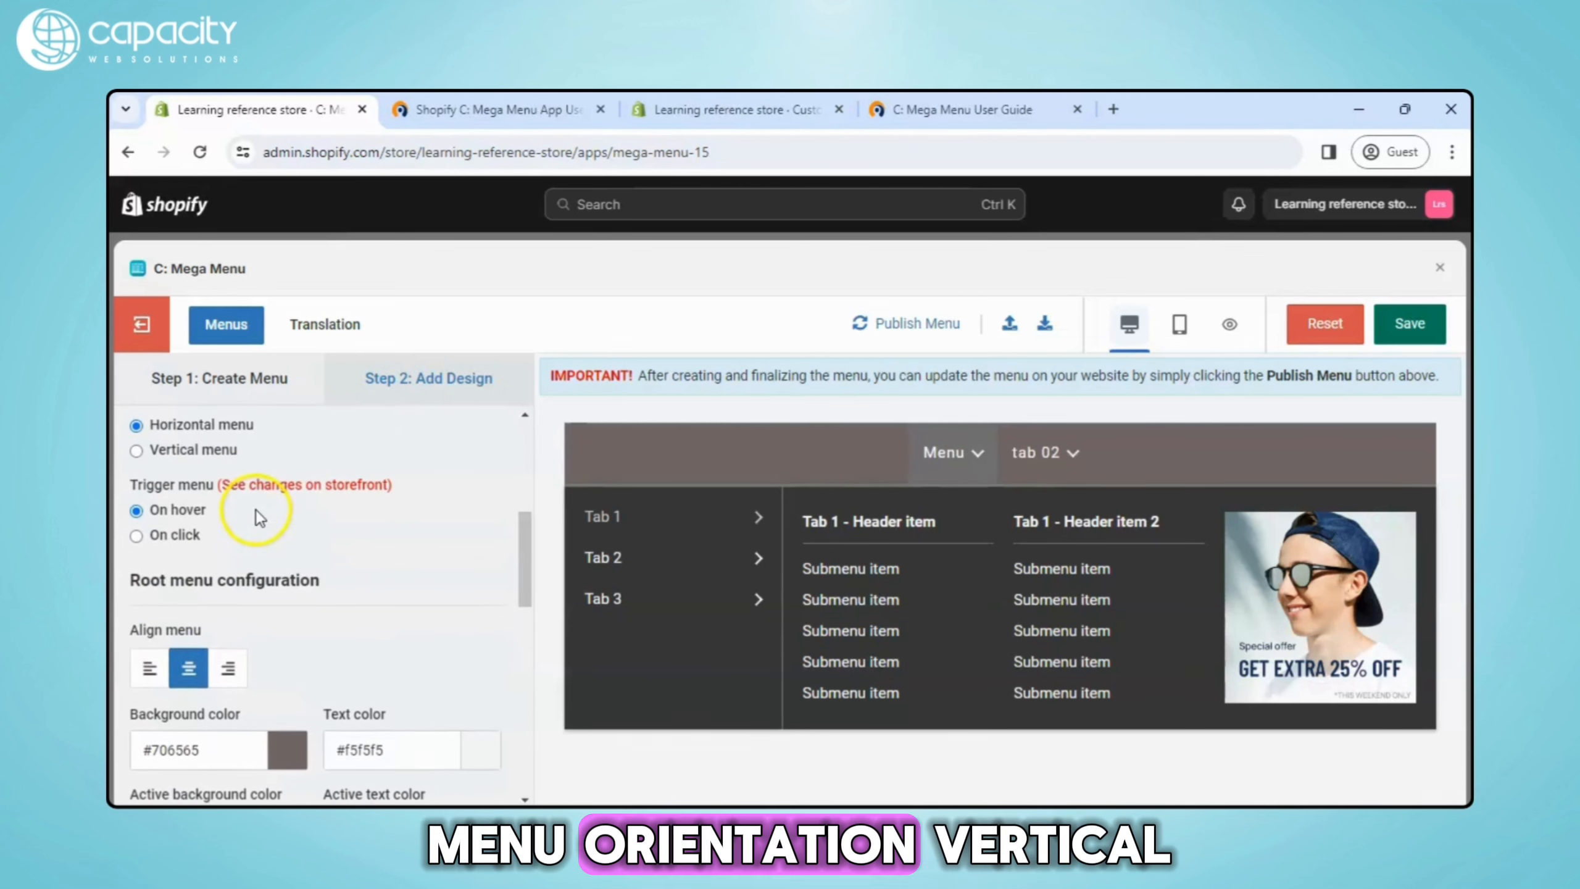
left_click(221, 453)
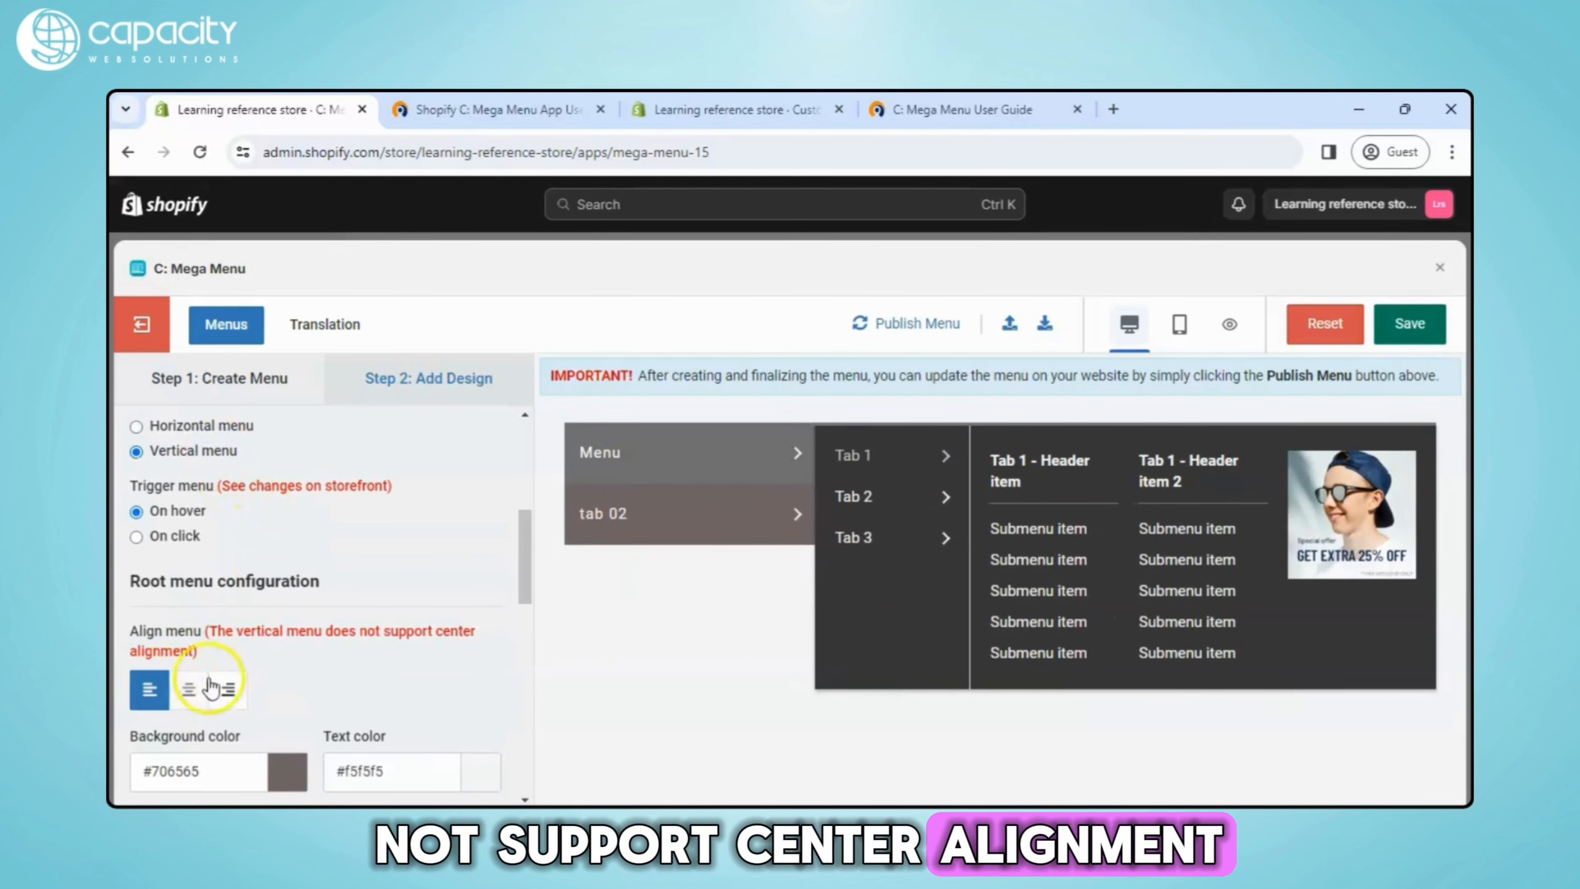
left_click(229, 690)
left_click(147, 691)
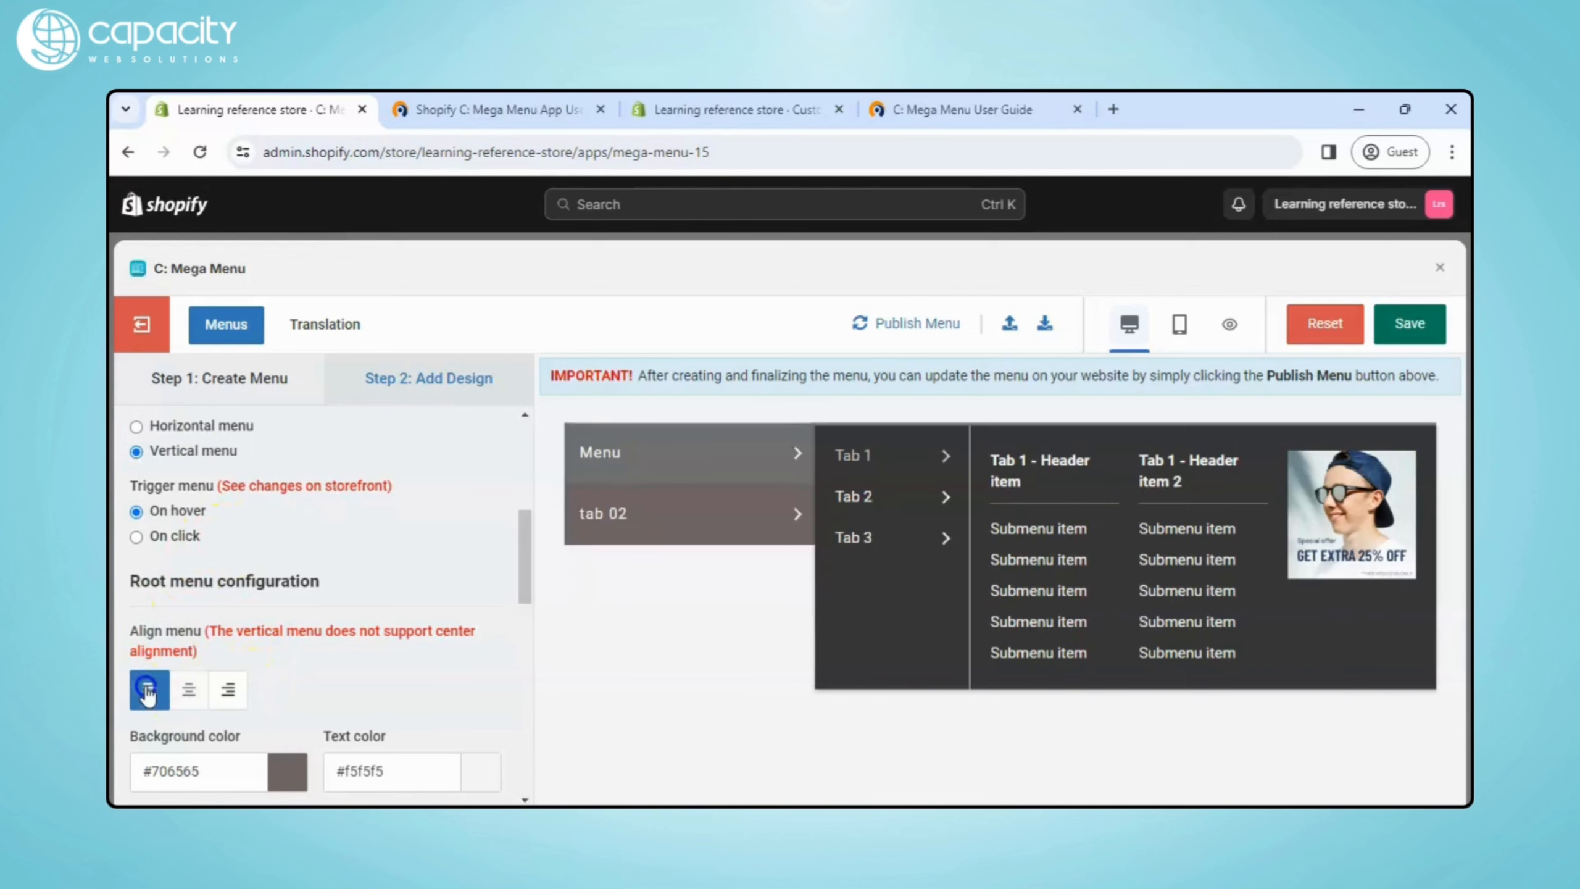
left_click(179, 428)
Open the root menu's background color picker and close it without choosing a color
scroll(284, 564, "down", 5)
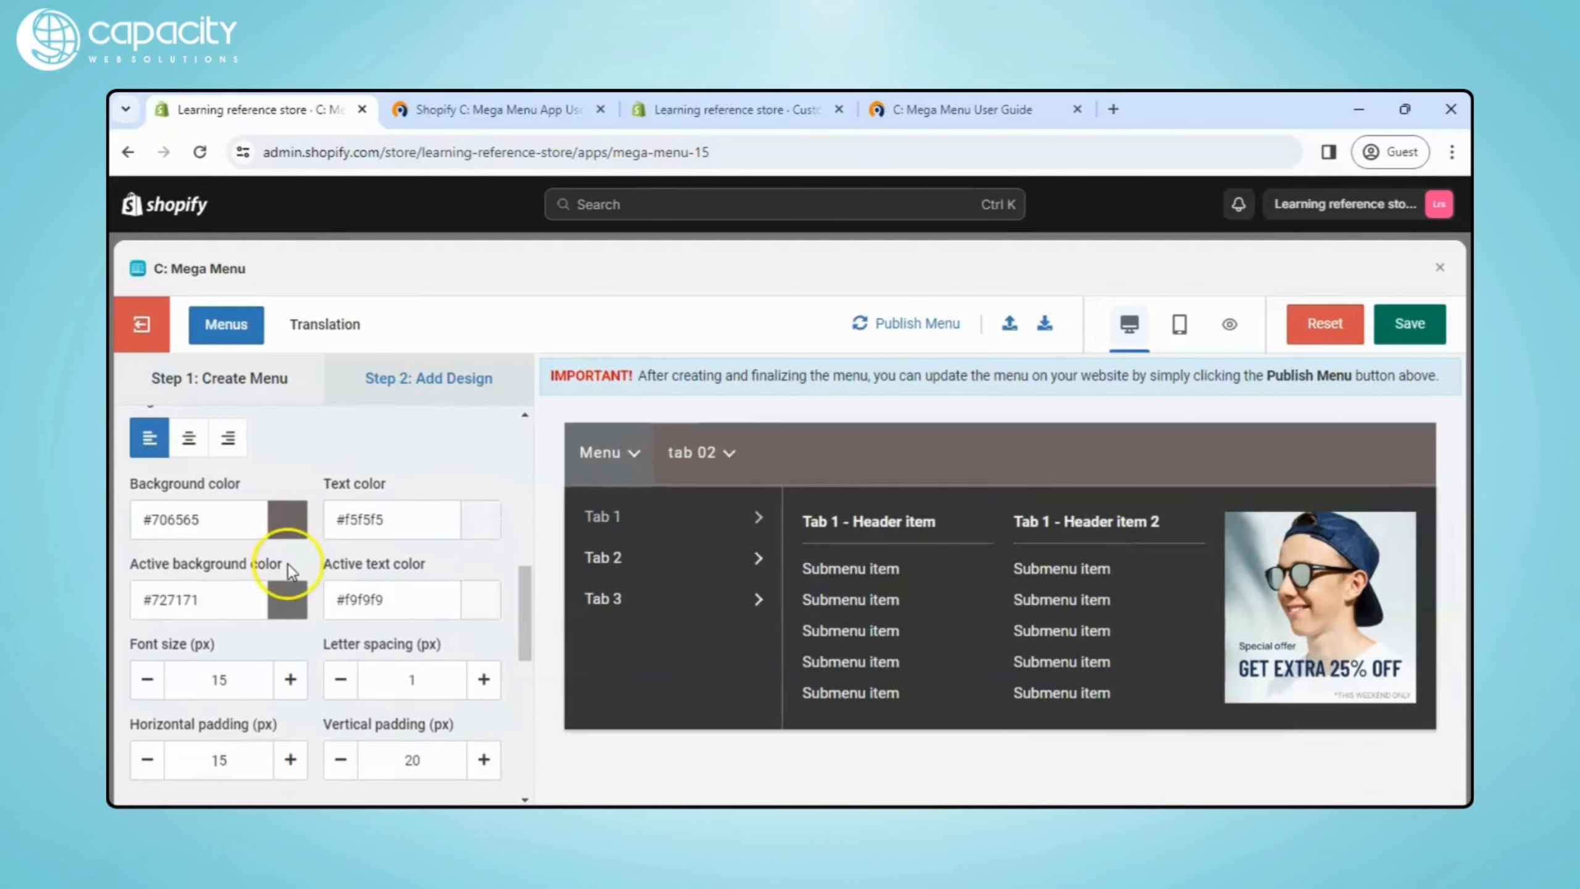
left_click(287, 522)
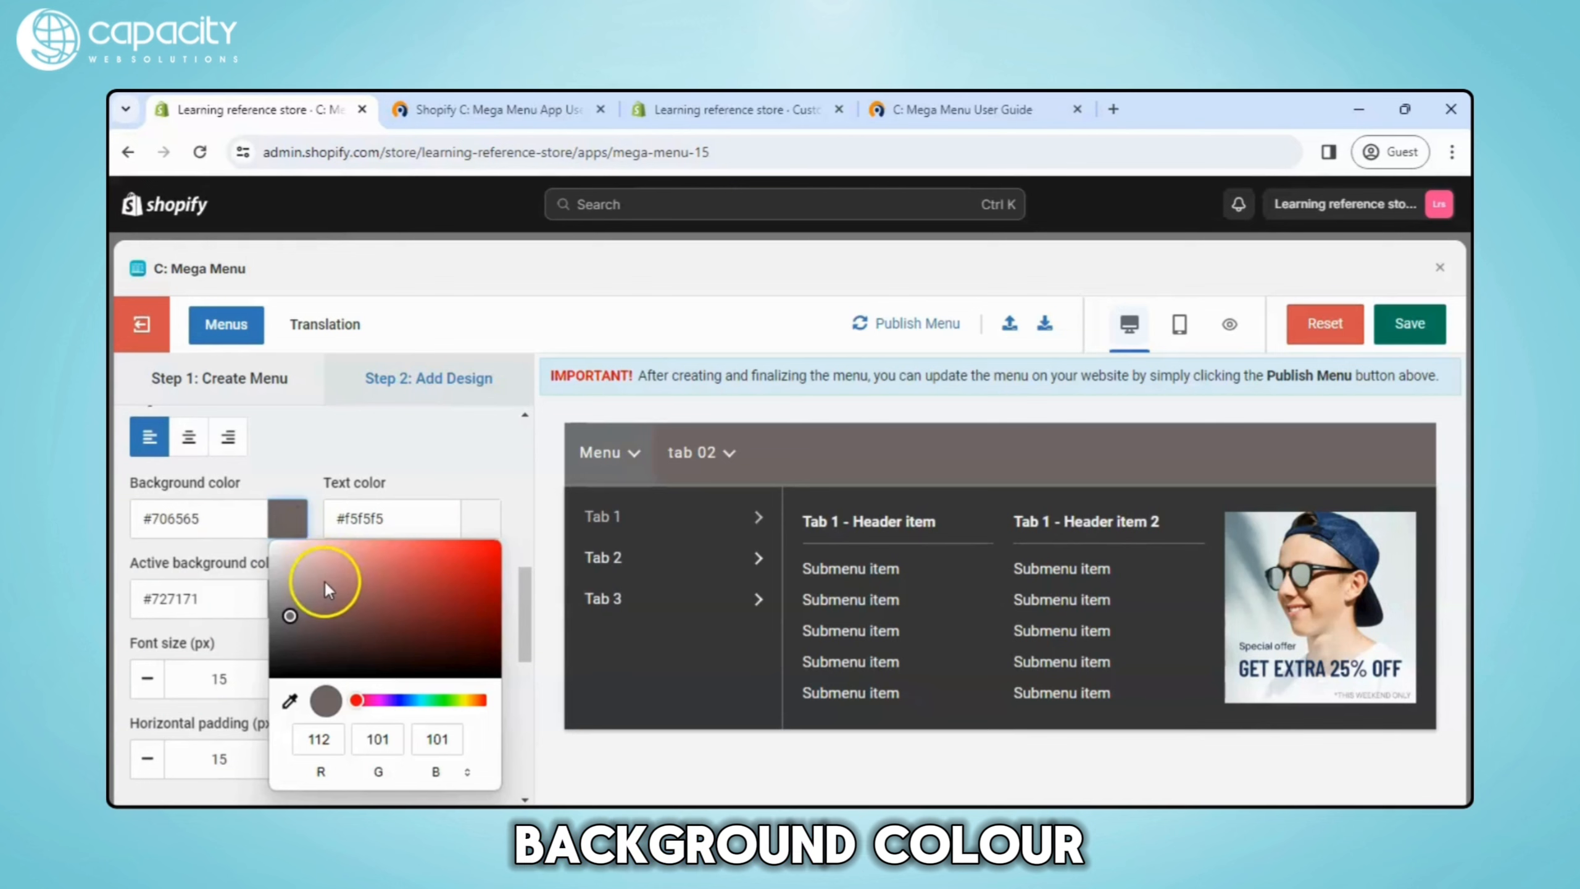
left_click(373, 492)
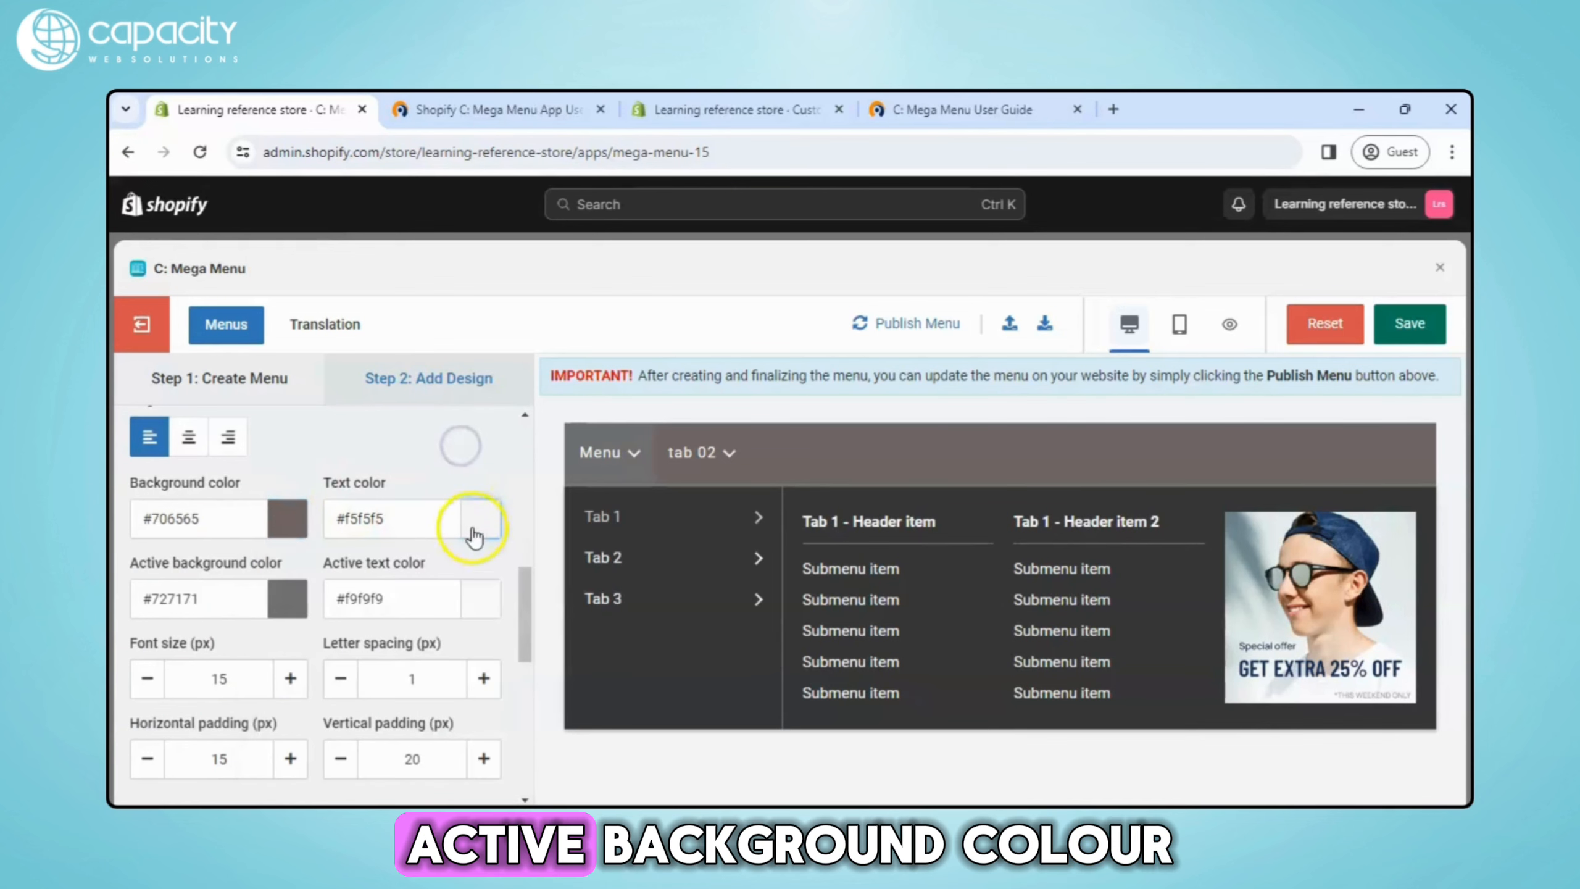
Try a root menu font size of 16 px and set it back to 15 px
scroll(236, 590, "down", 1)
scroll(457, 646, "down", 3)
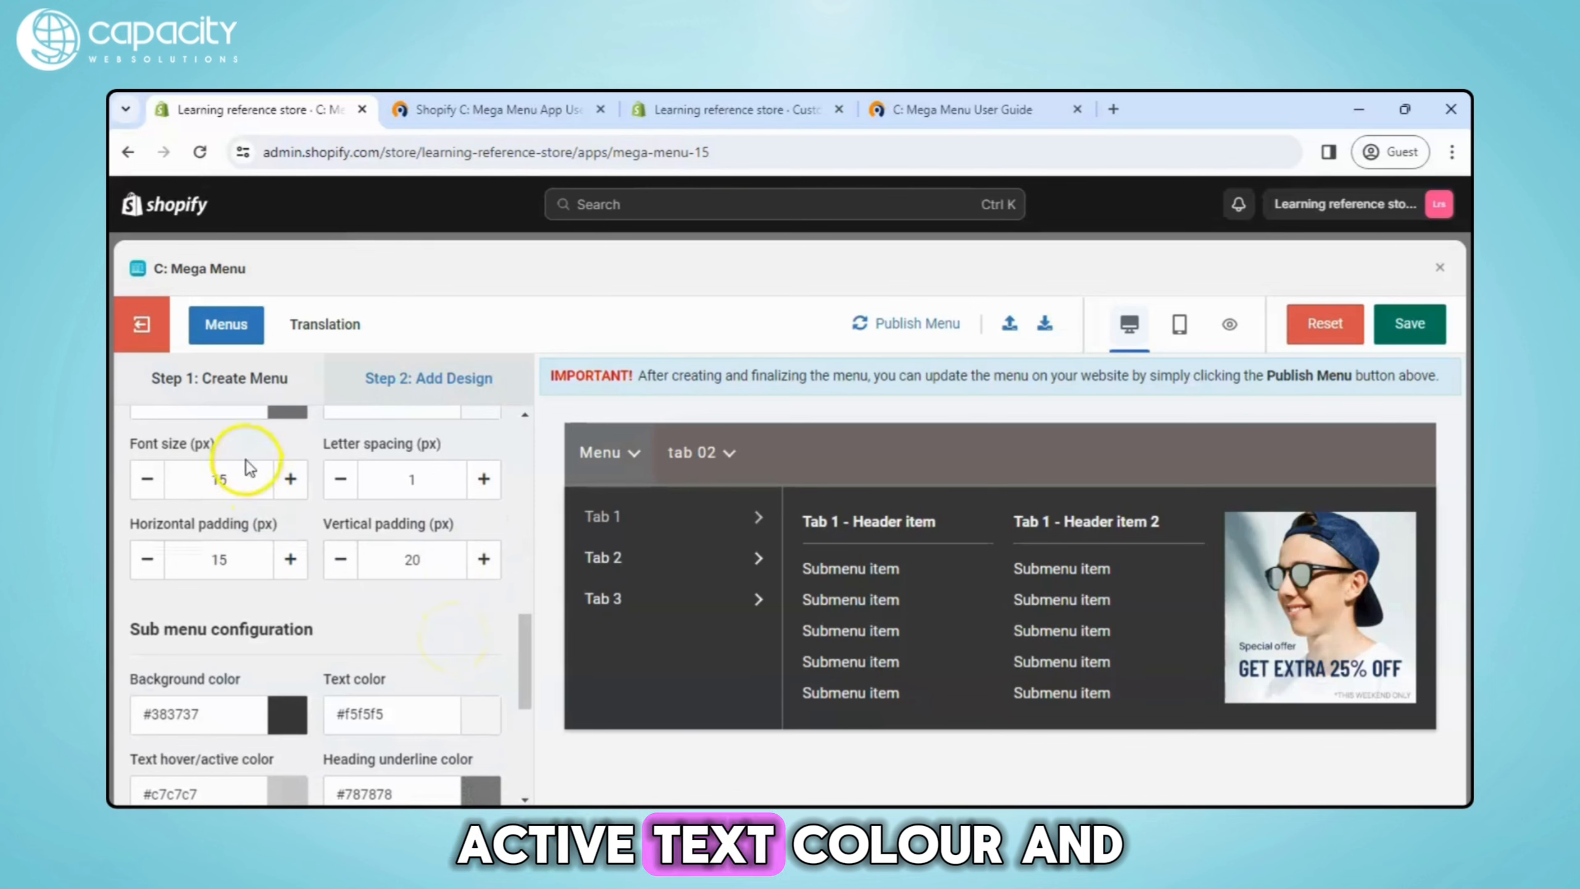
left_click(291, 479)
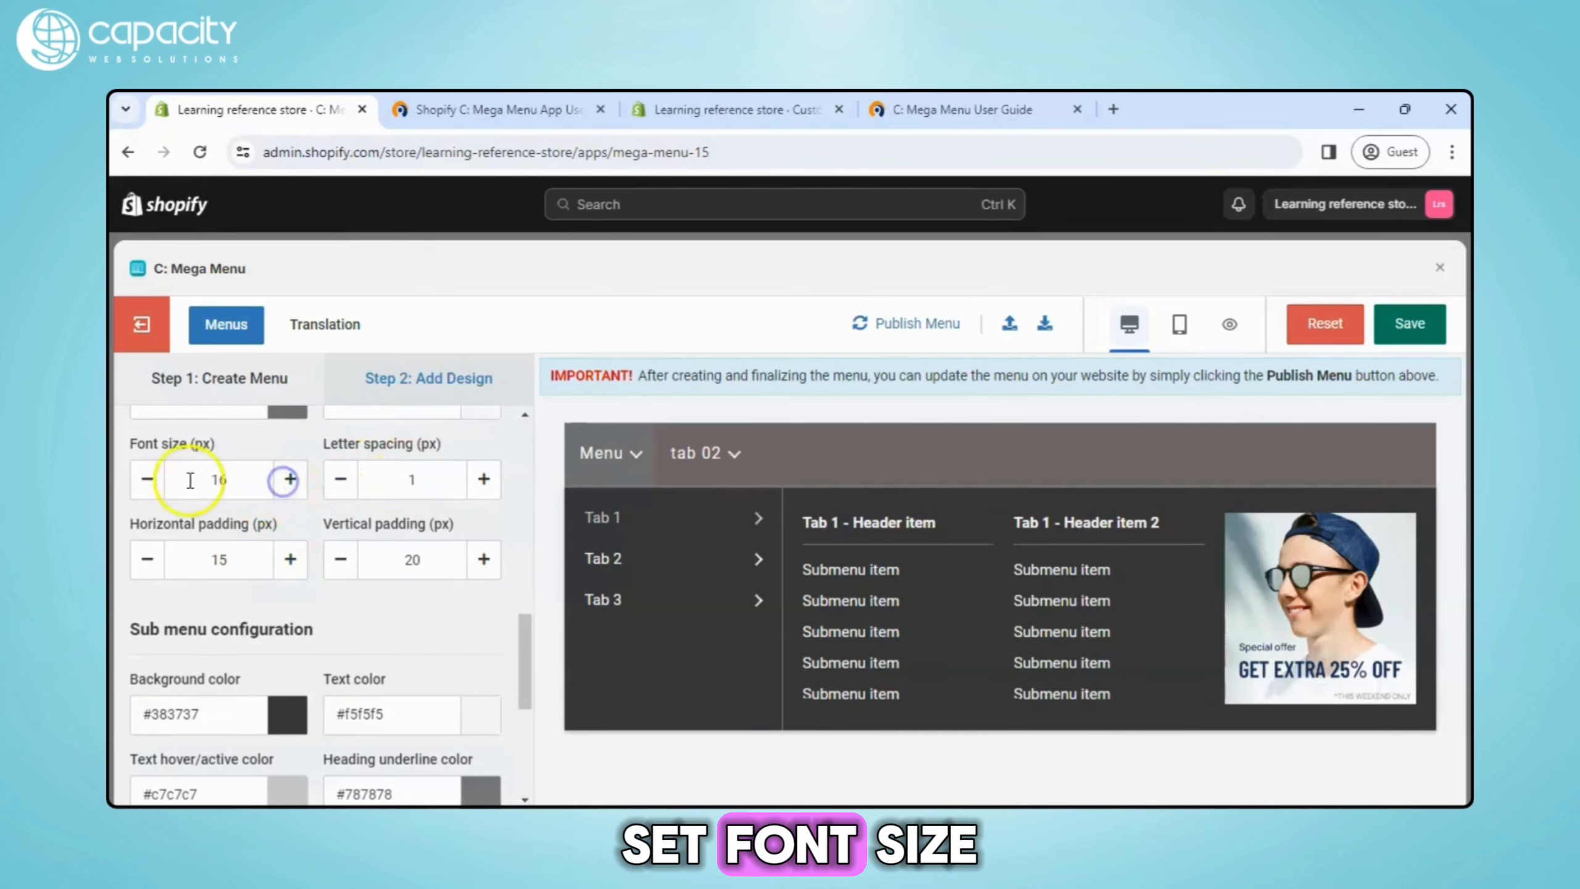
left_click(147, 479)
Check the sub menu's design options, opening its background color picker and its text color value without changing them
scroll(444, 578, "down", 3)
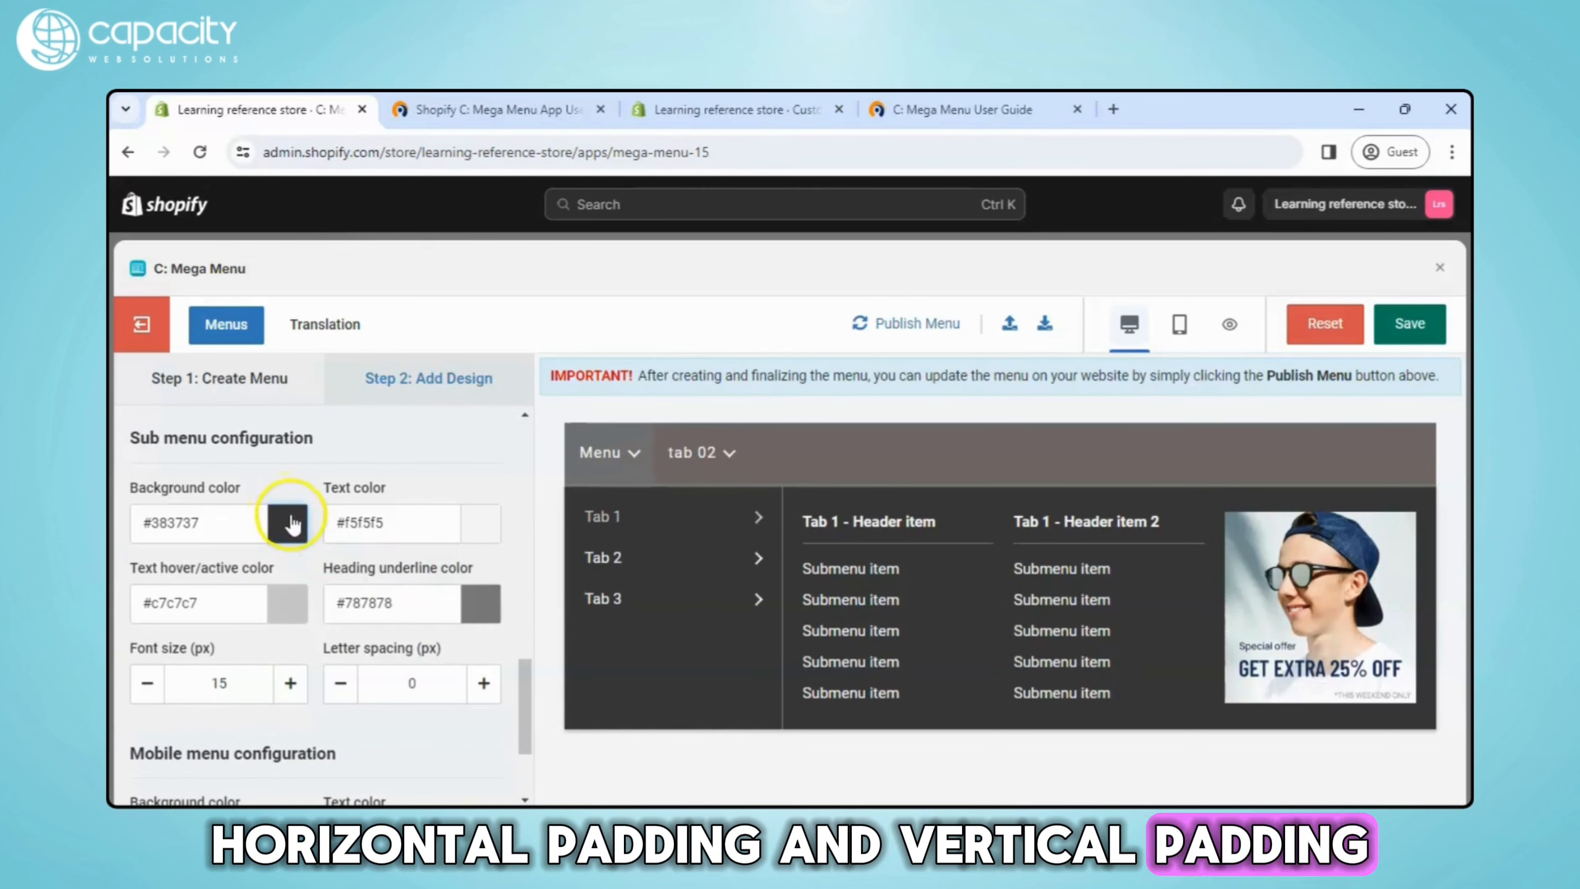
left_click(289, 523)
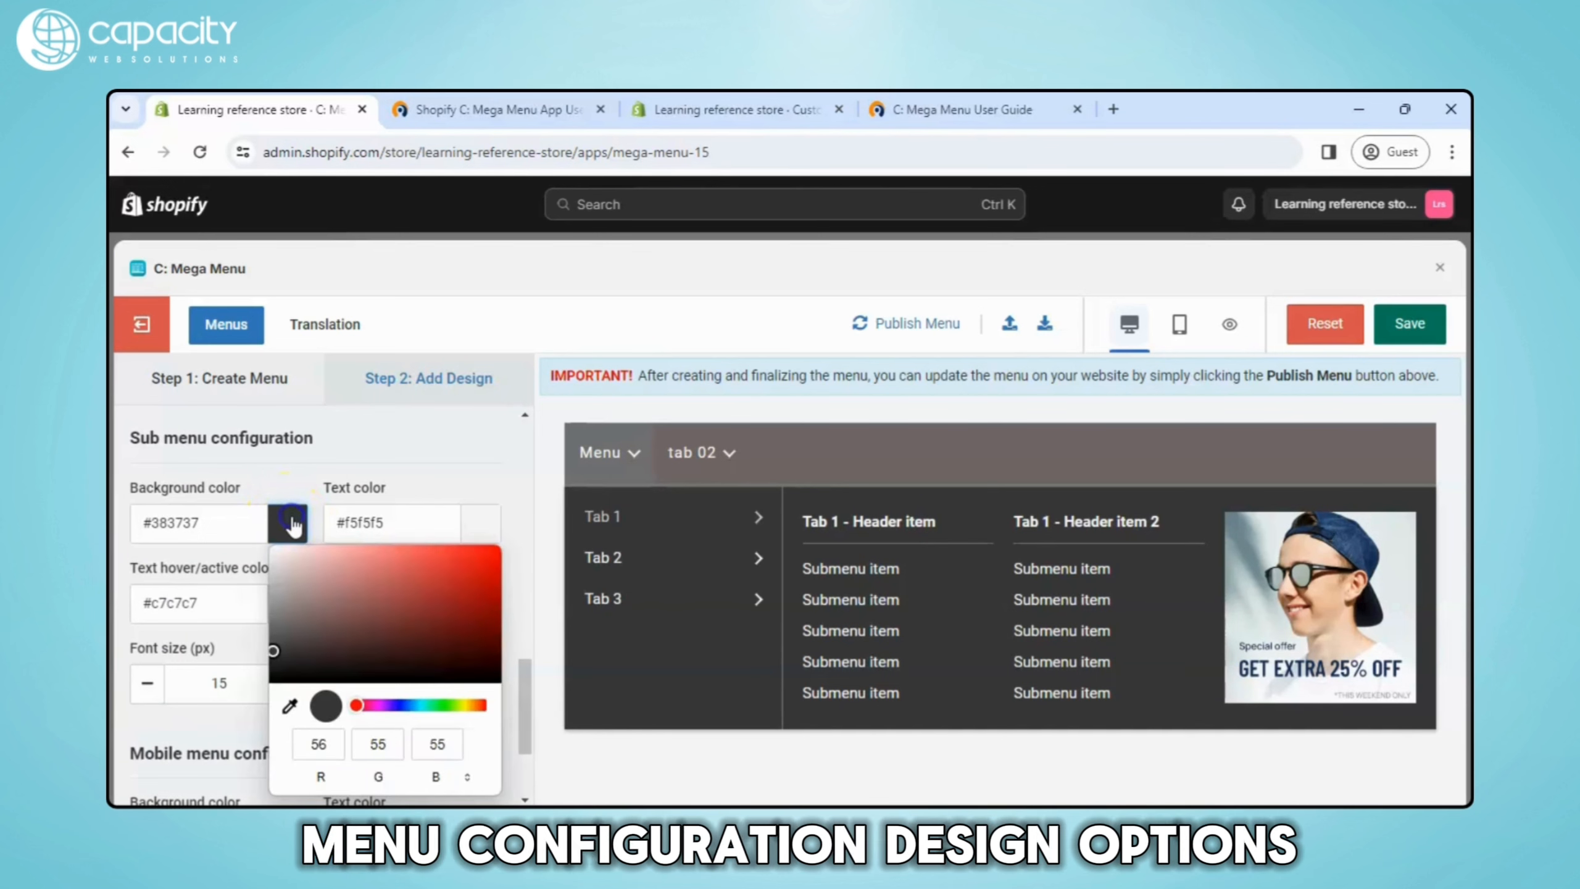
left_click(398, 521)
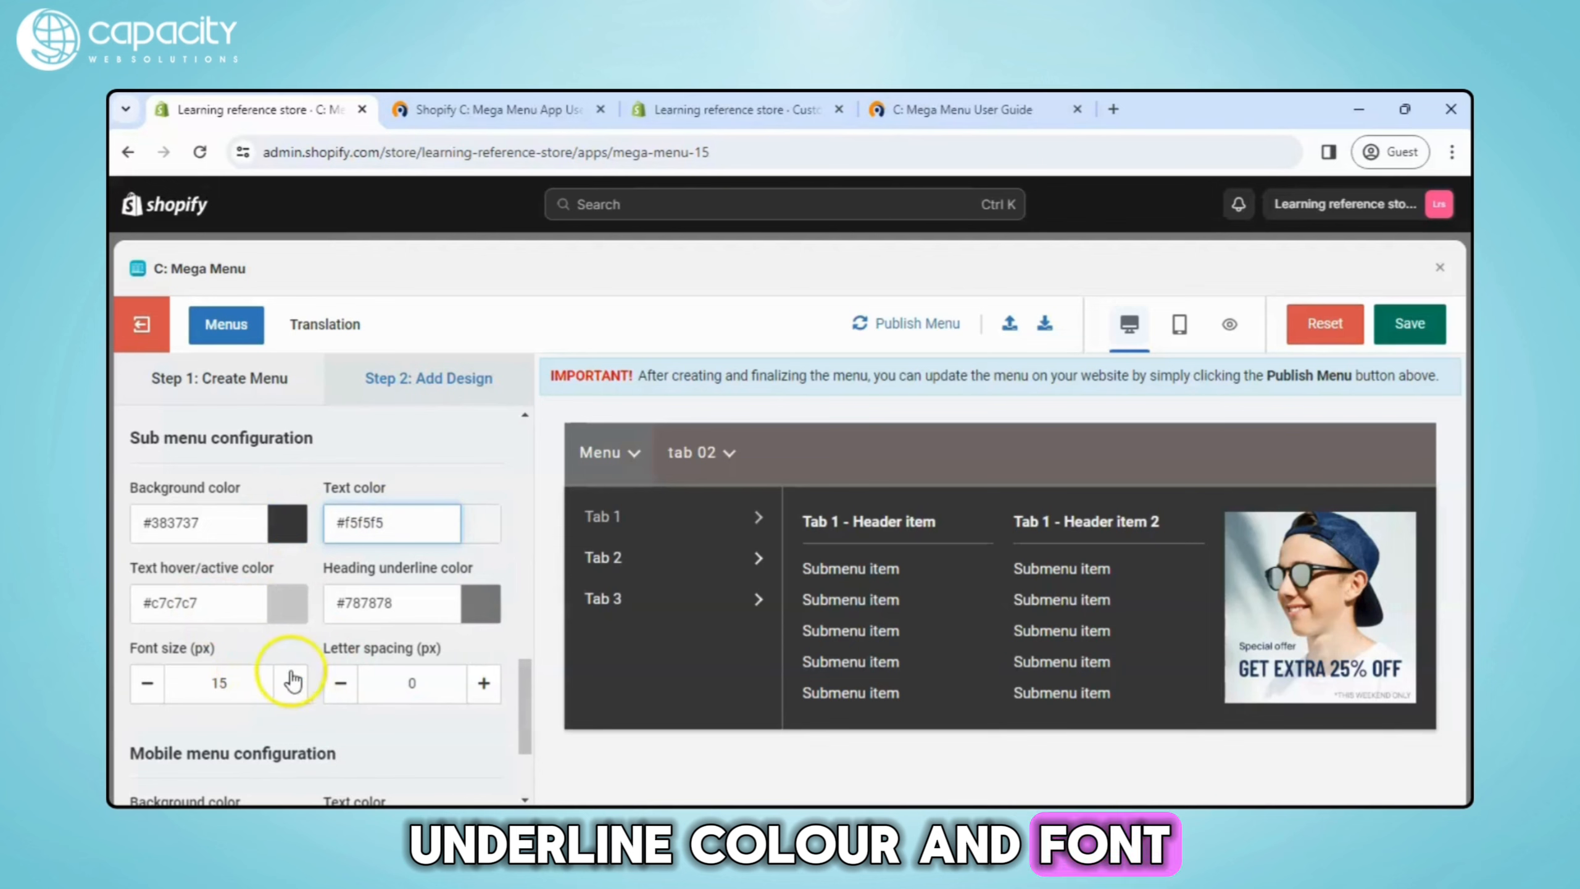
Check the mobile menu configuration, switch the preview to mobile view and open the menu in it
scroll(293, 672, "down", 1)
scroll(305, 678, "down", 1)
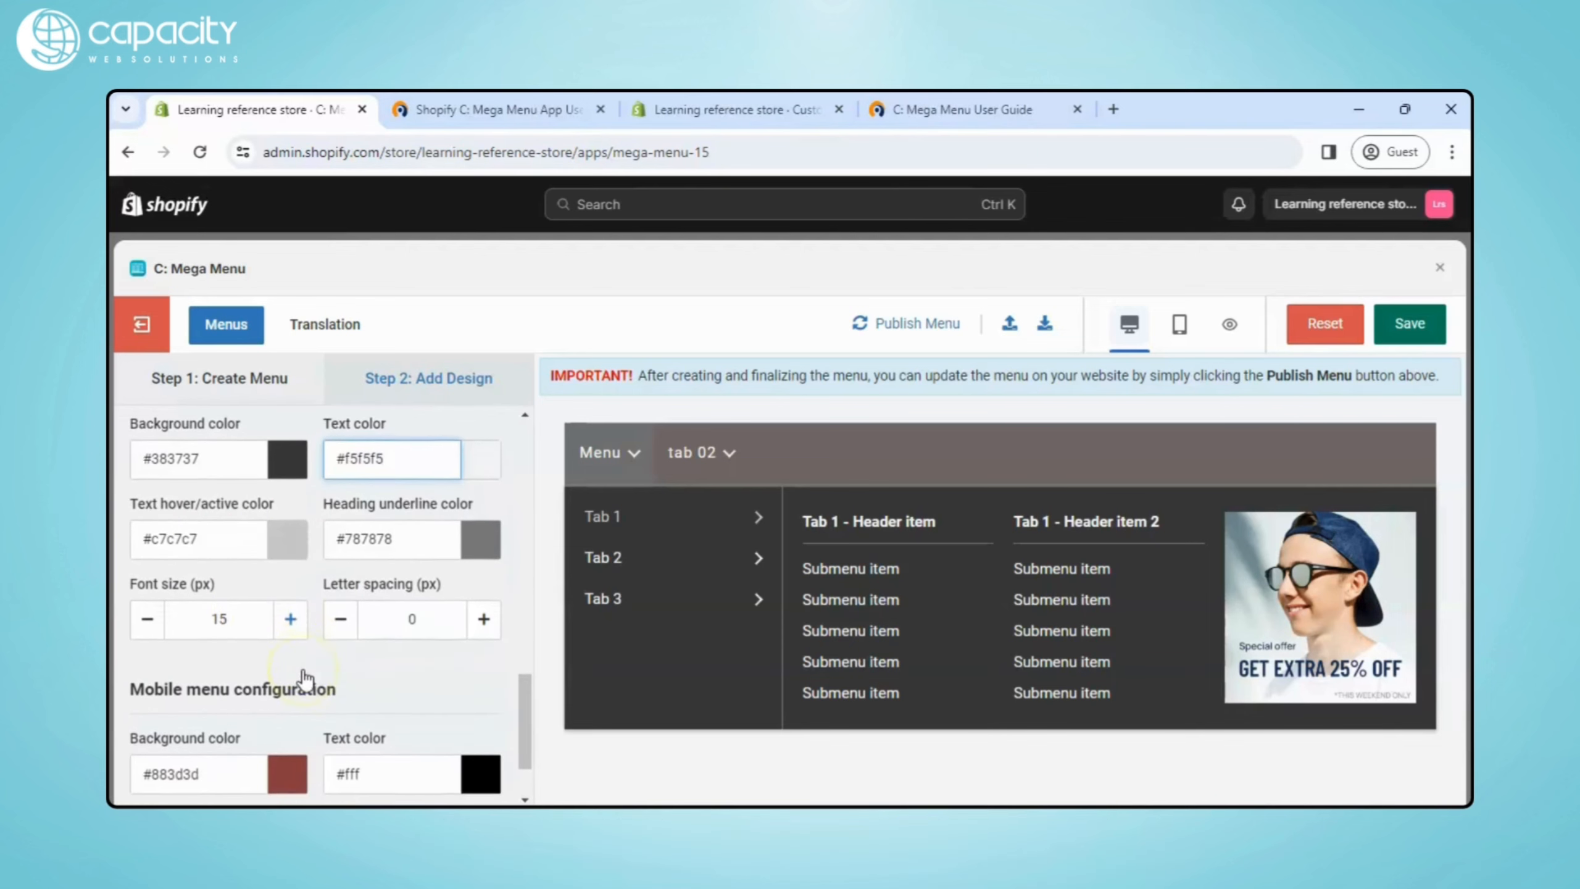
scroll(379, 648, "down", 2)
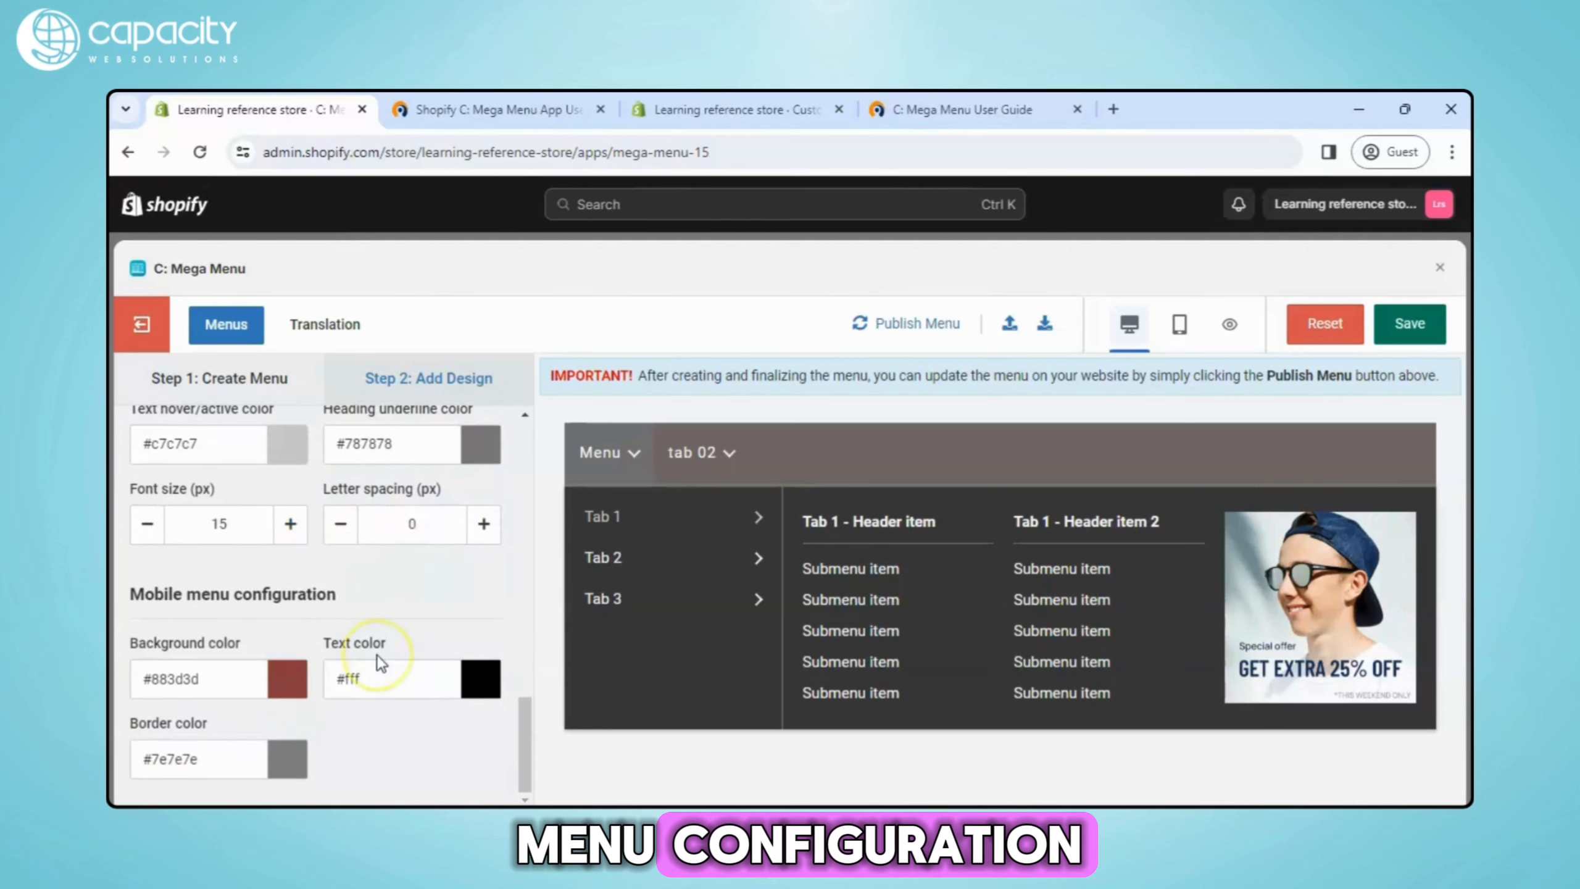
left_click(1180, 340)
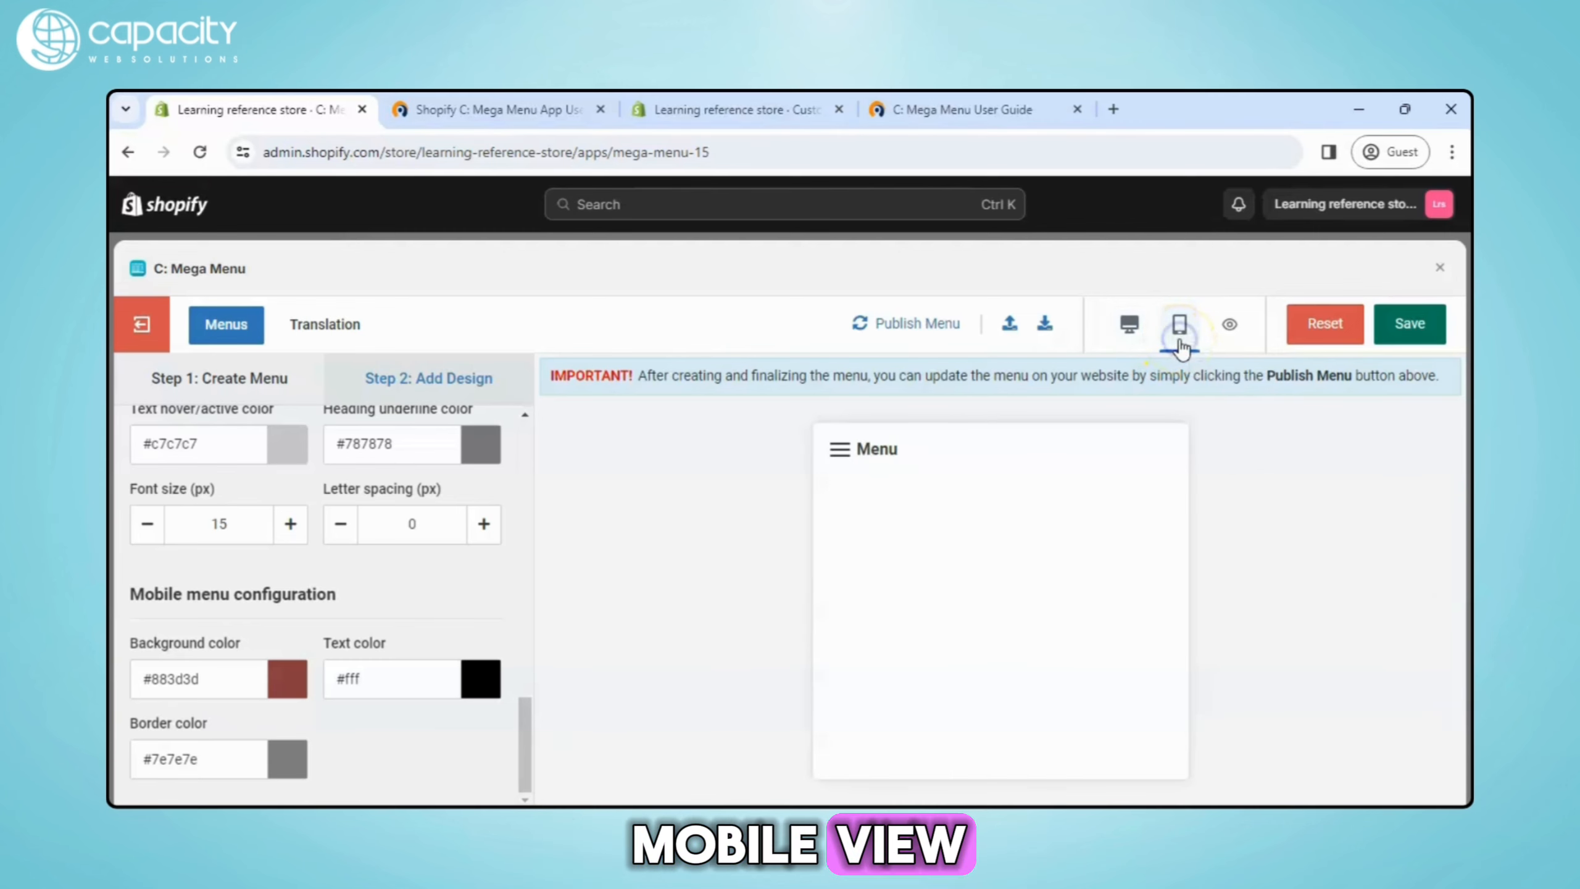
left_click(843, 454)
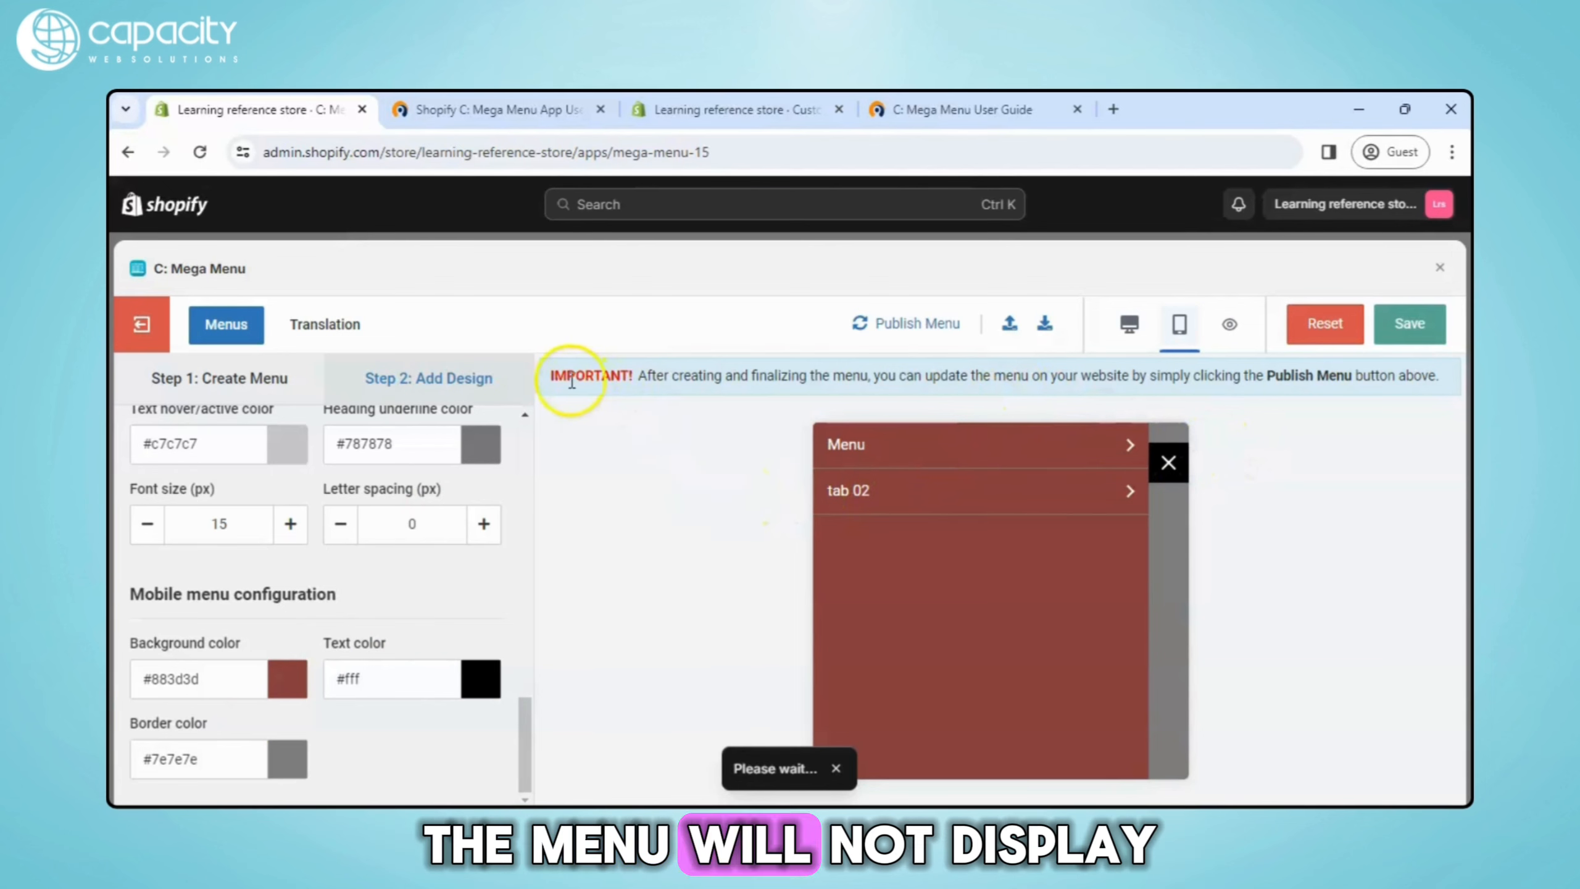
Read through the important note about updating the menu on the website, highlighting its text and clearing the highlight
left_click_drag(554, 376, 1069, 373)
left_click_drag(1313, 379, 1392, 389)
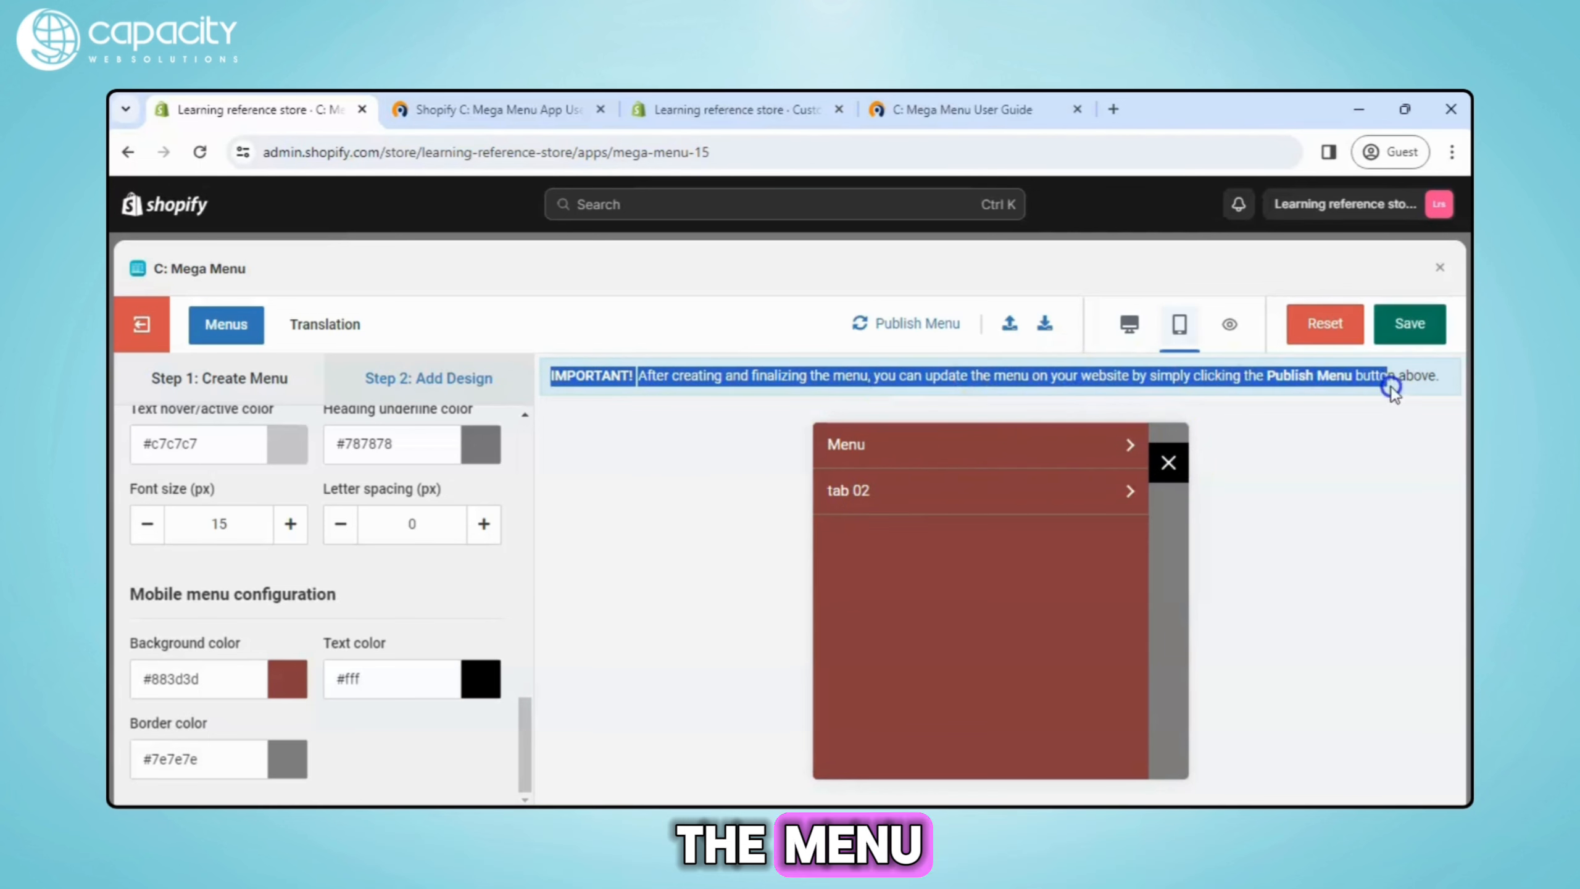
left_click(1433, 381)
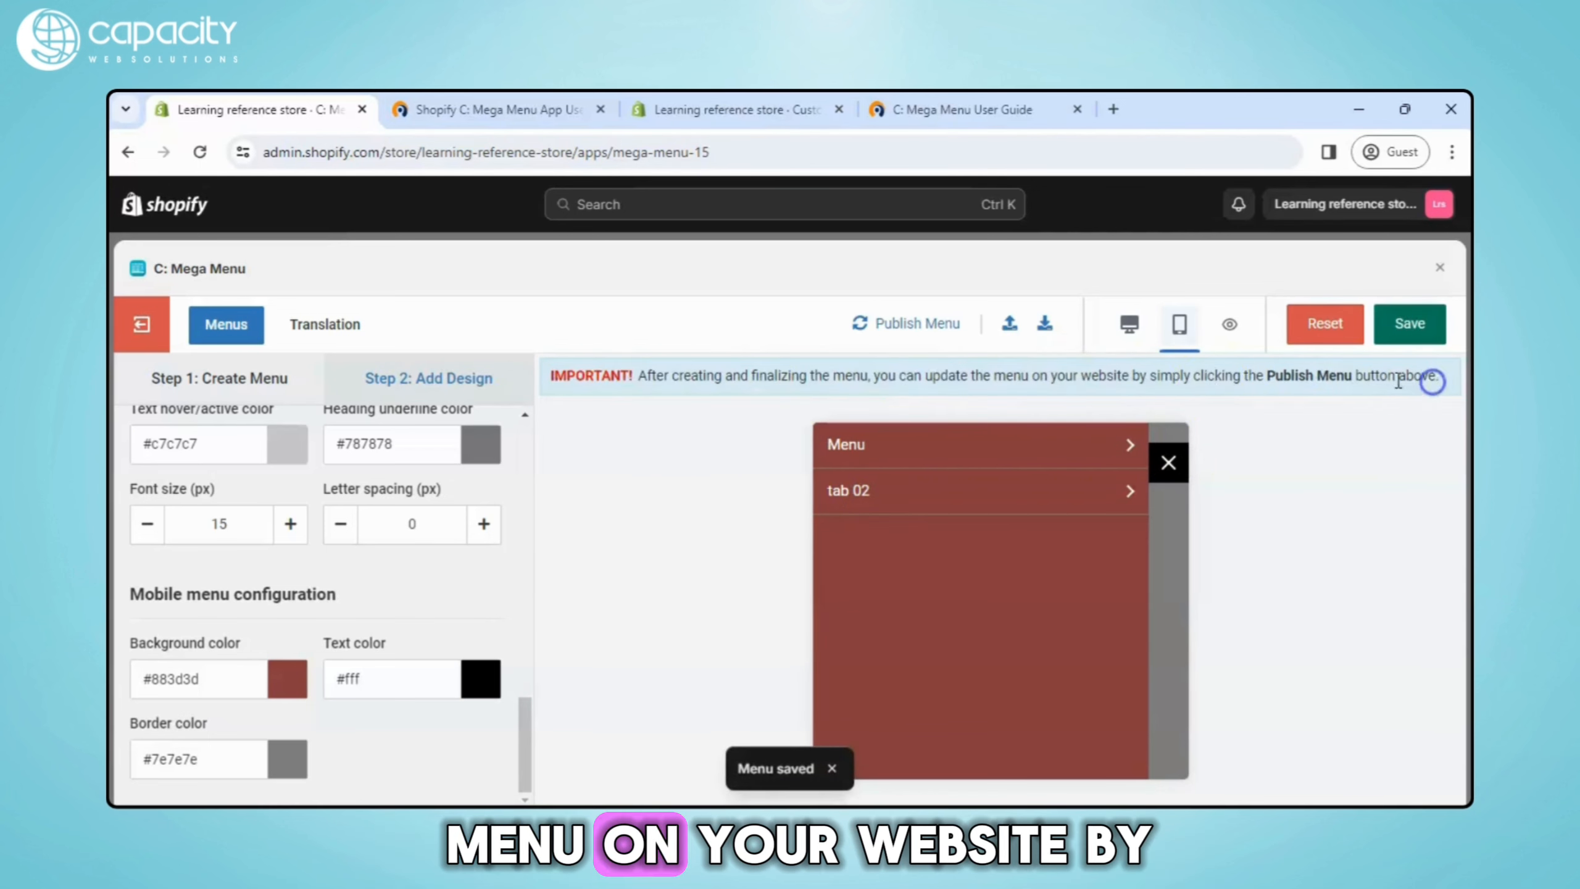
Publish the menu to the website, and open the storefront to check the Menu and tab 02 dropdowns
left_click(896, 322)
left_click(932, 567)
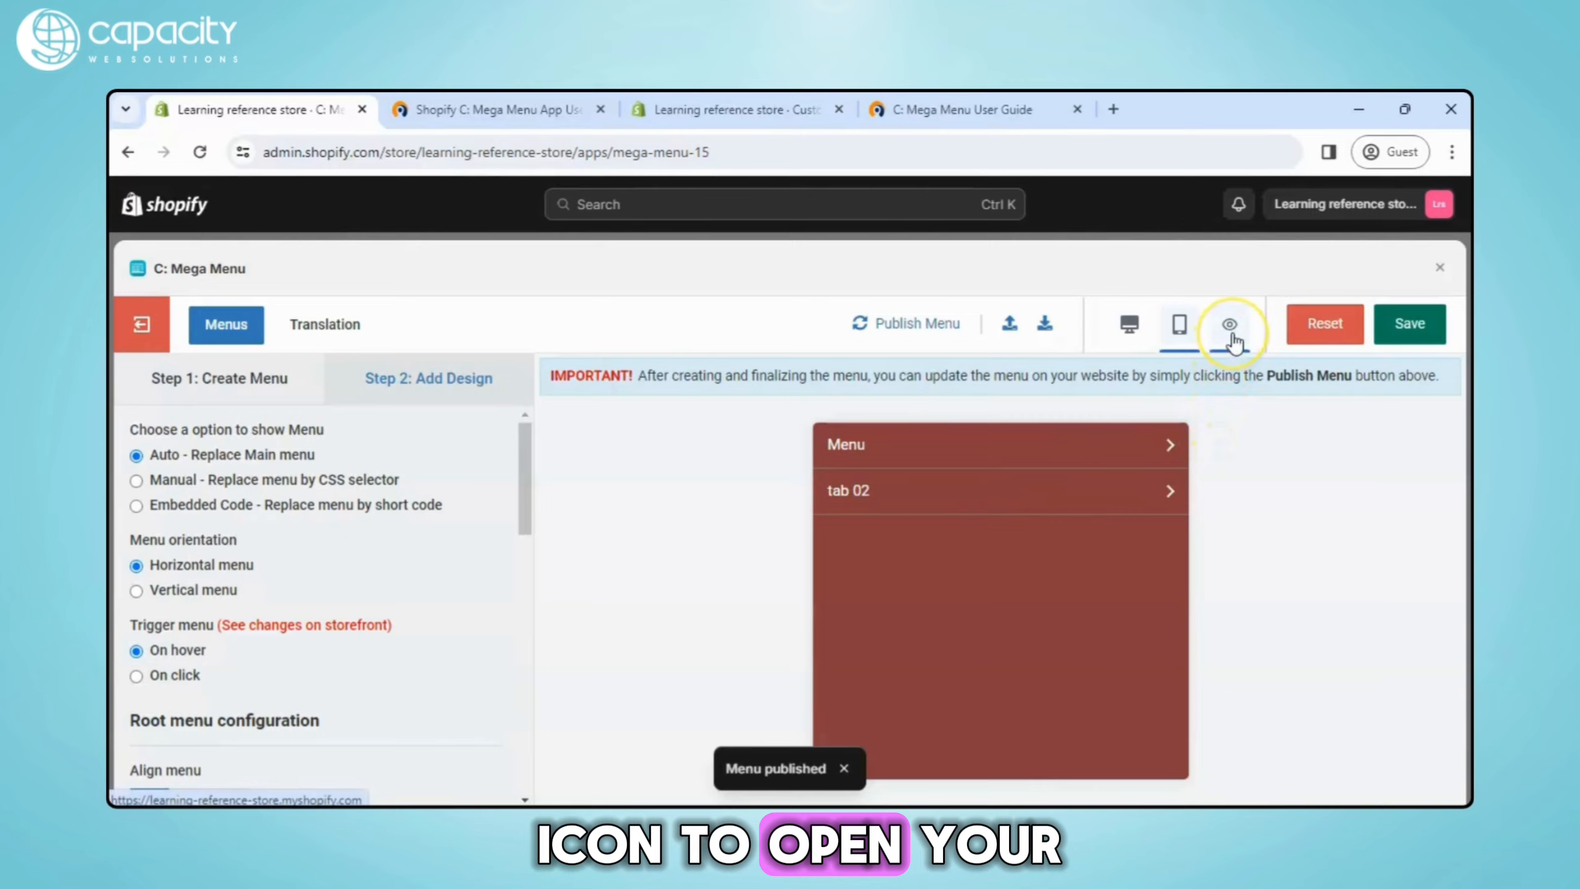
left_click(1233, 327)
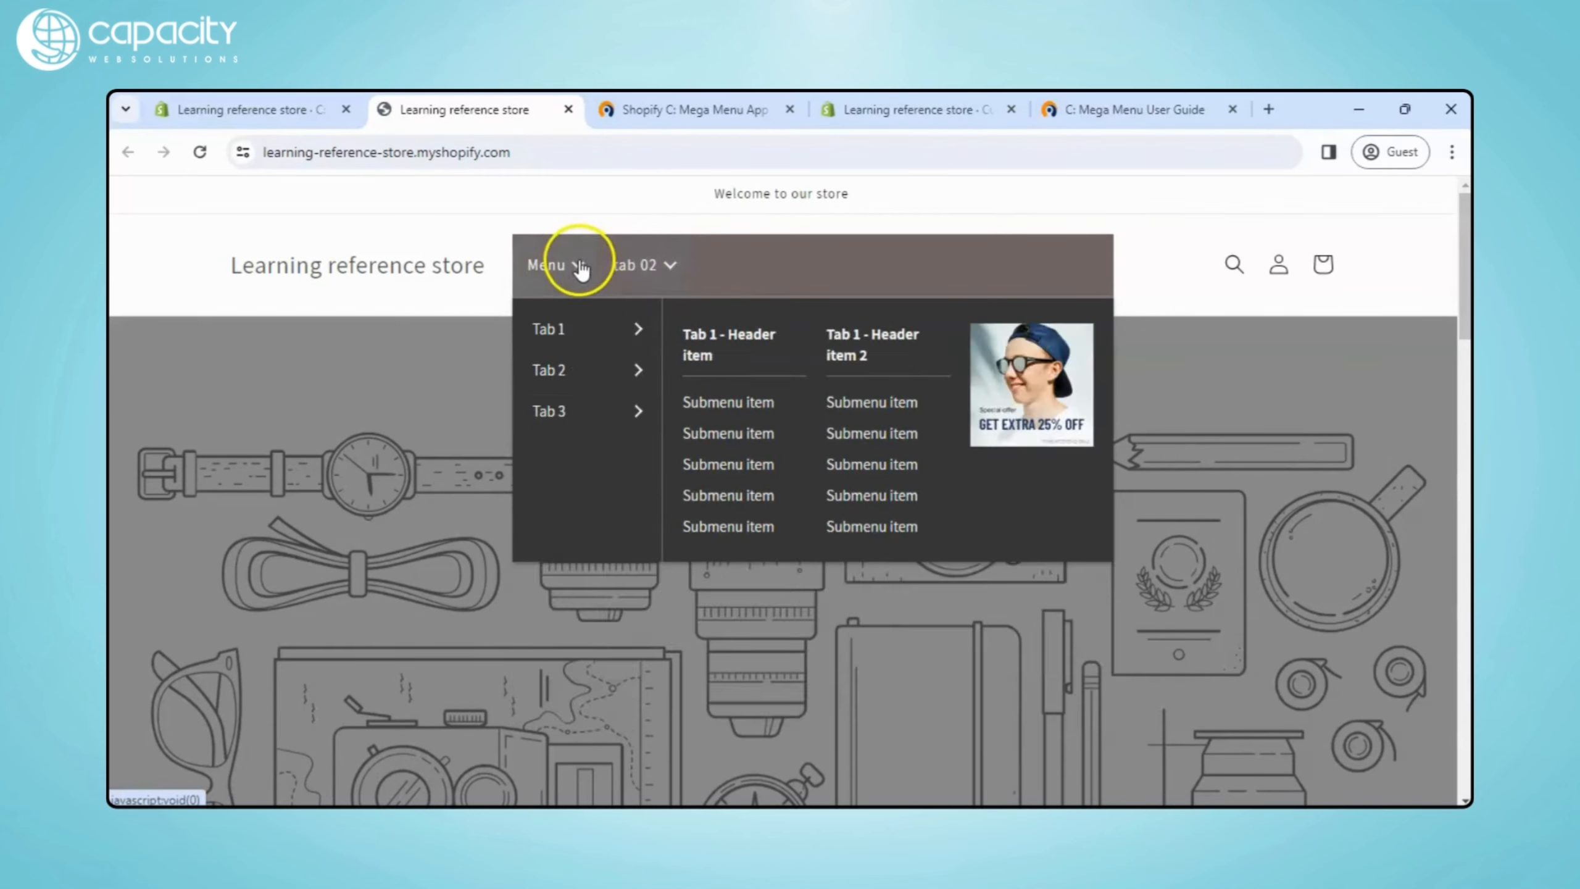
mouse_move(659, 282)
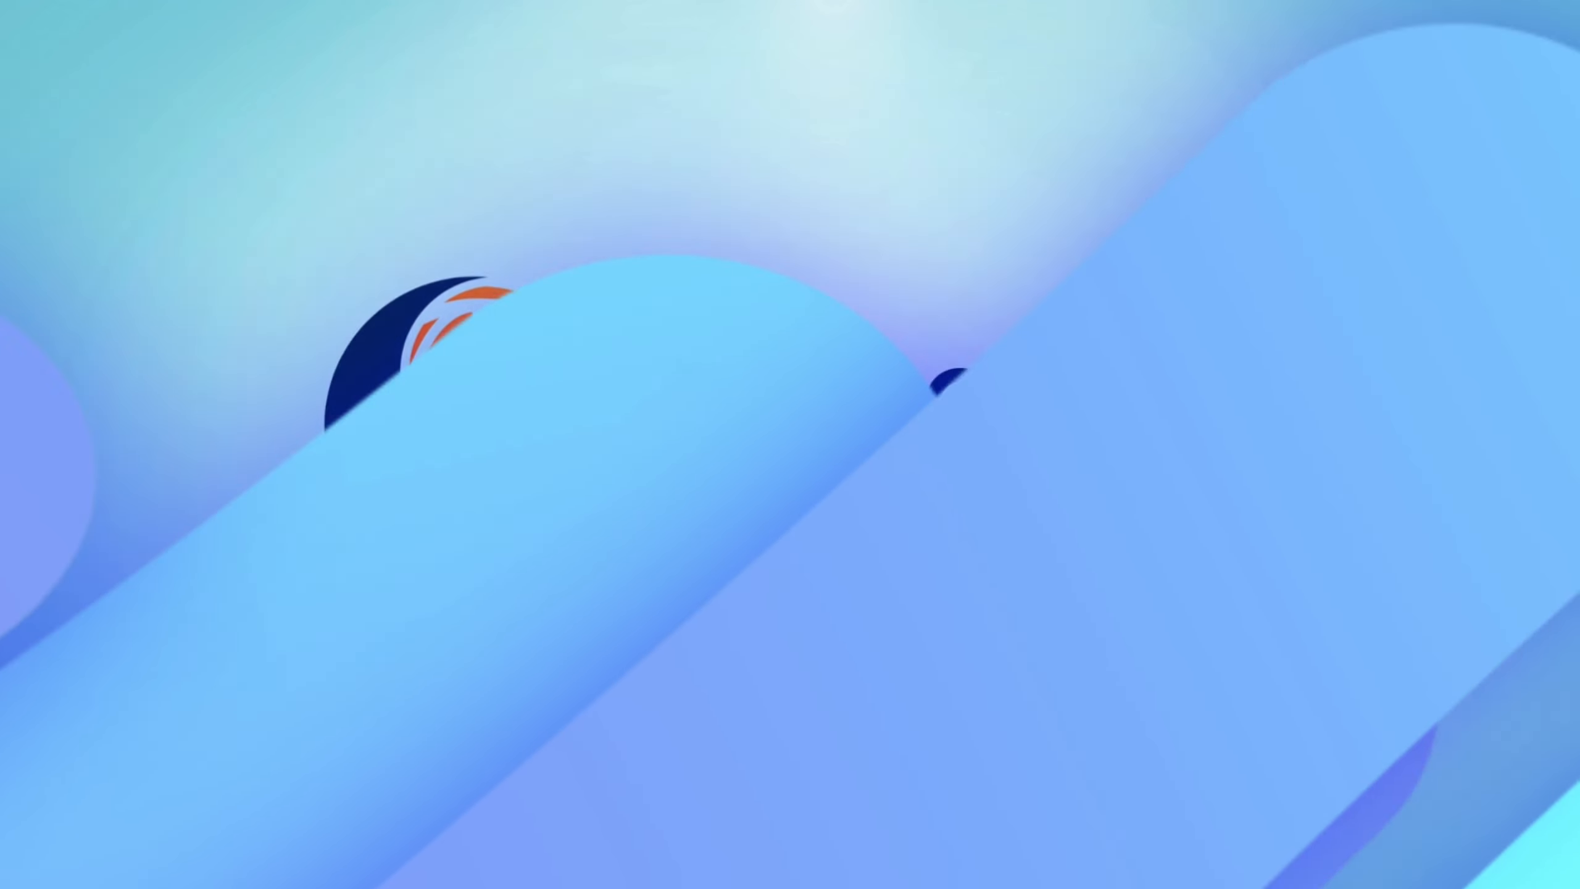